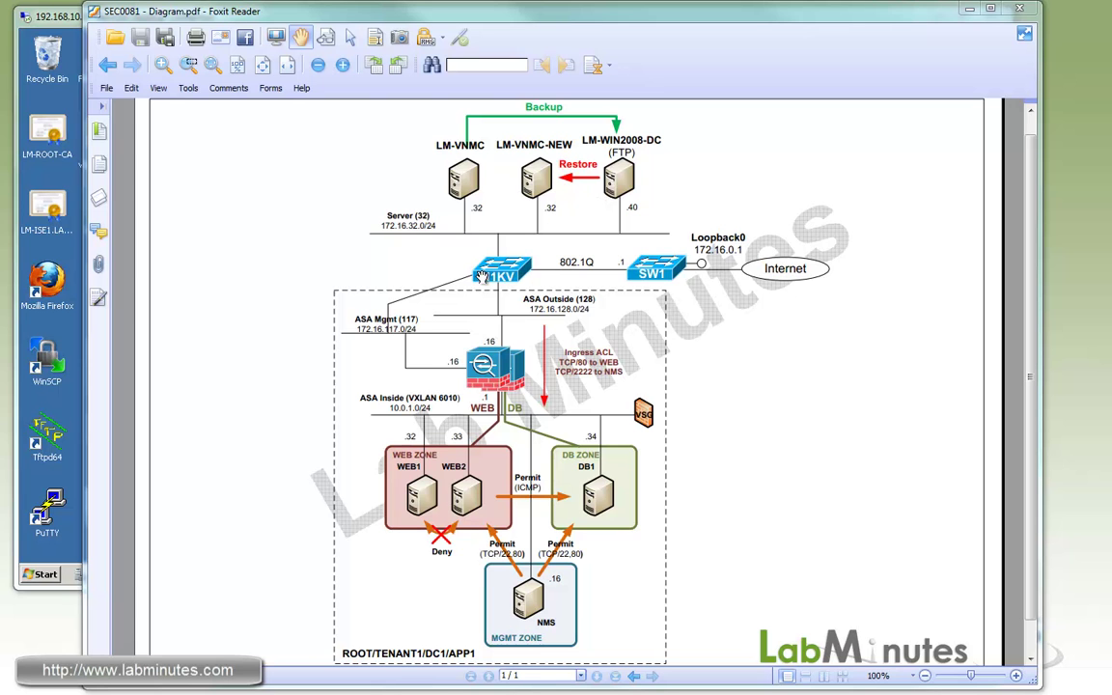
Sign in to VNMC as admin with the account password.
key("alt+Tab")
left_click(827, 303)
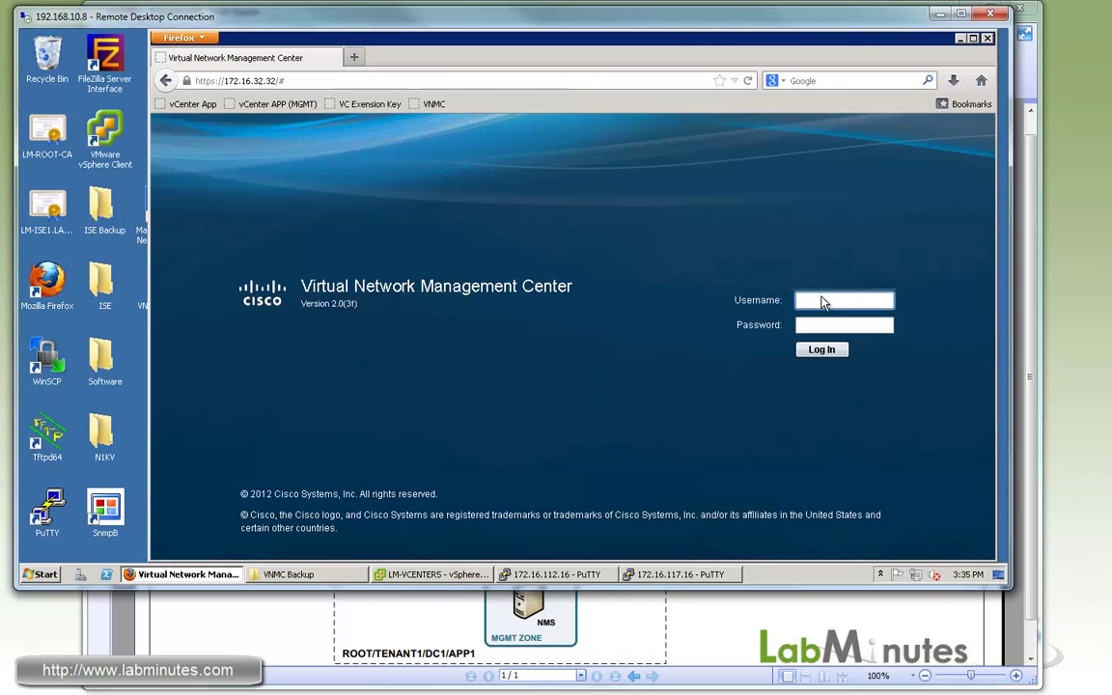
type("admin")
key("Tab")
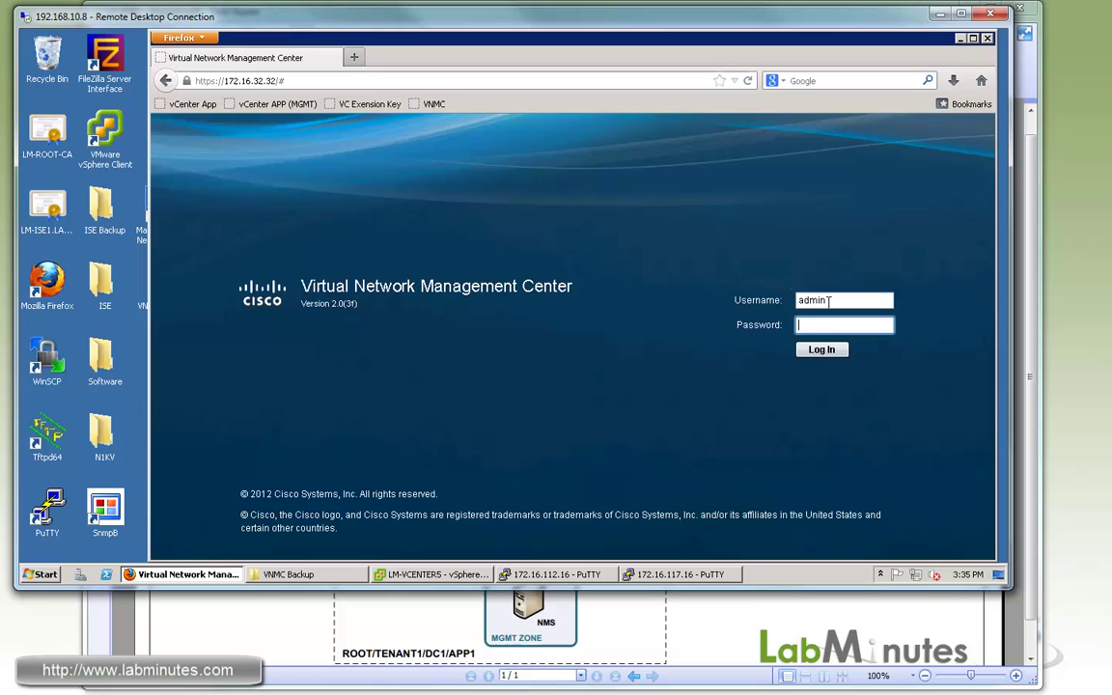
type("C")
key("Return")
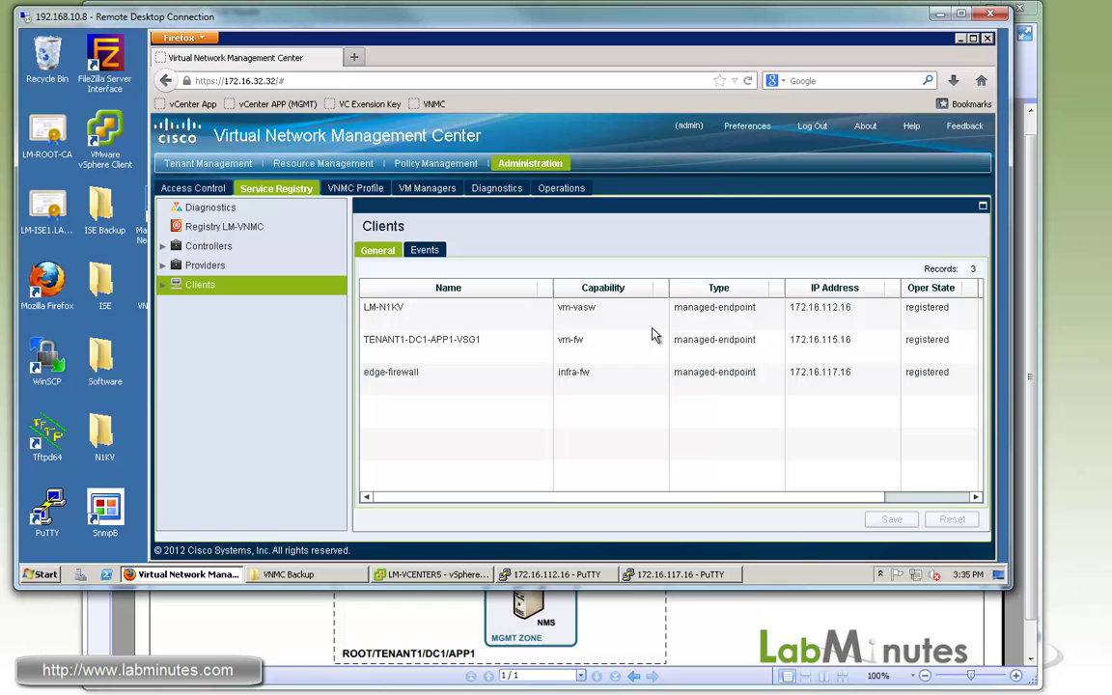
Check the LM-N1KV, TENANT1-DC1-APP1-VSG1 and edge-firewall client entries for their state.
left_click(457, 324)
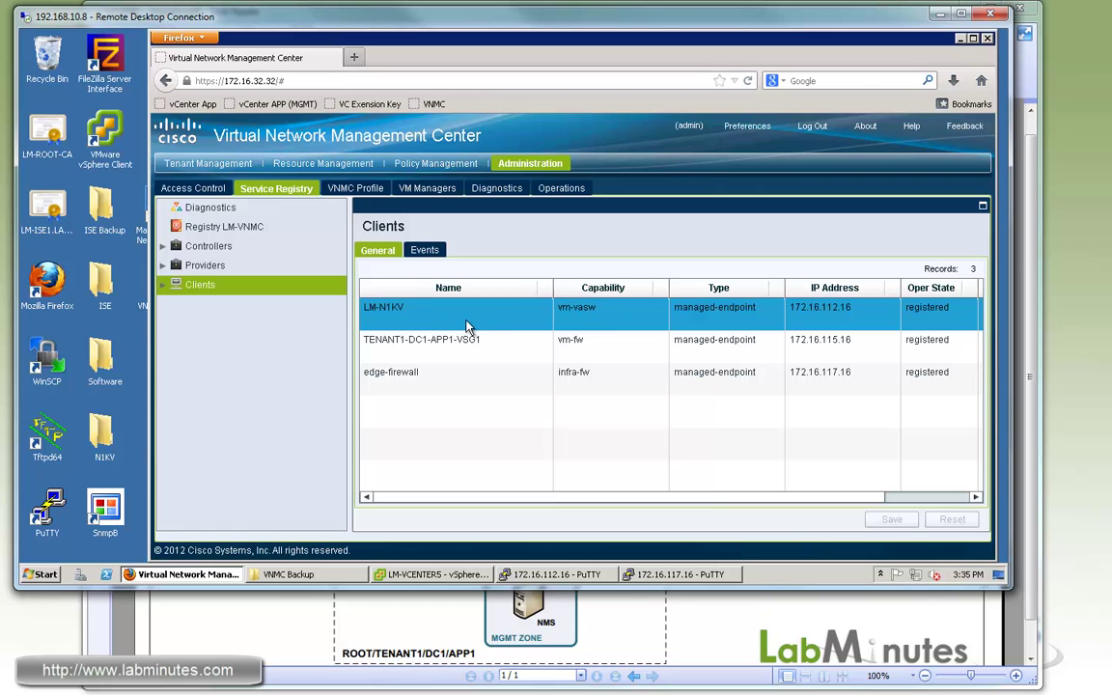
left_click(516, 346)
left_click(452, 381)
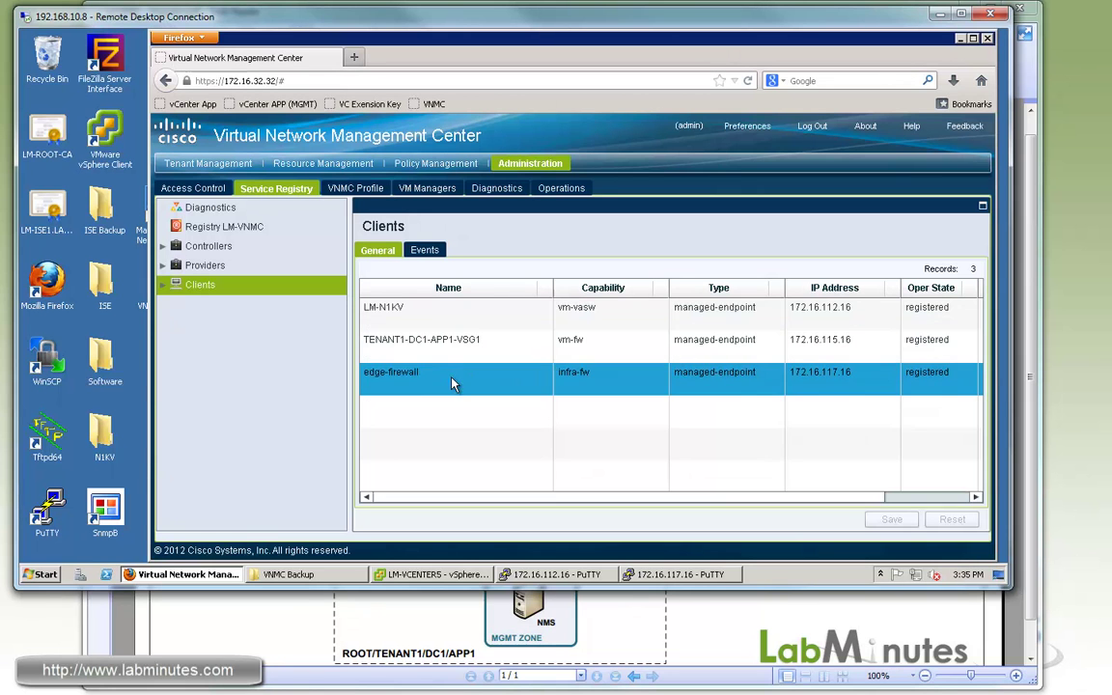
left_click(941, 309)
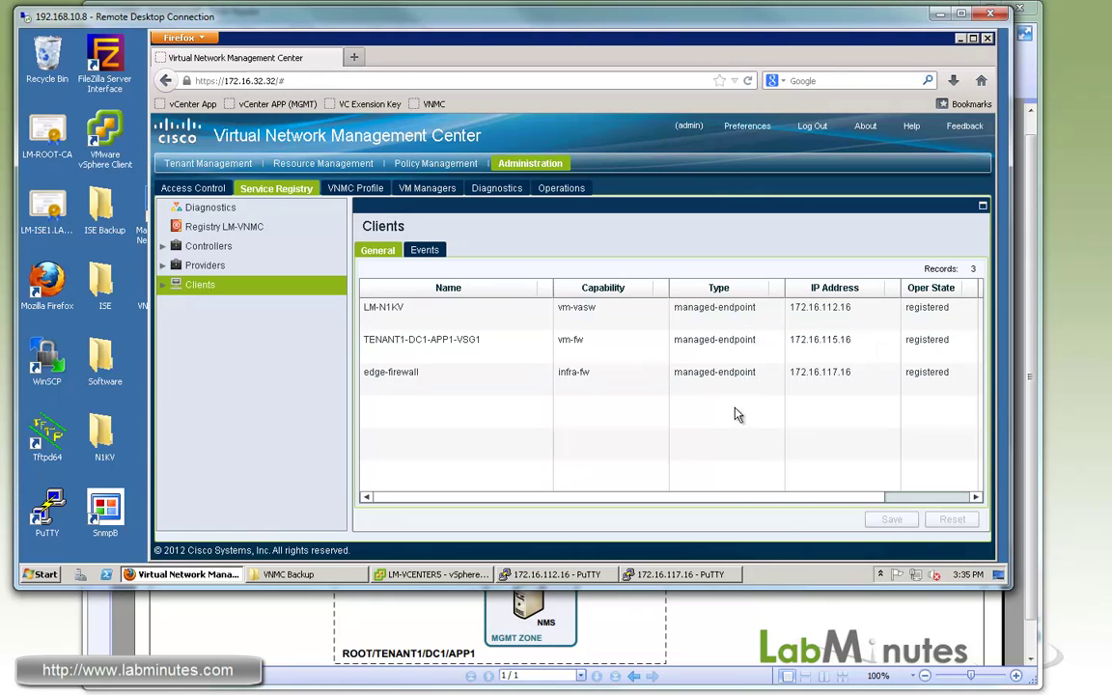
left_click(605, 393)
Launch FileZilla Server Interface, connect to the local server, and check the empty VNMC Backup folder.
double_click(111, 85)
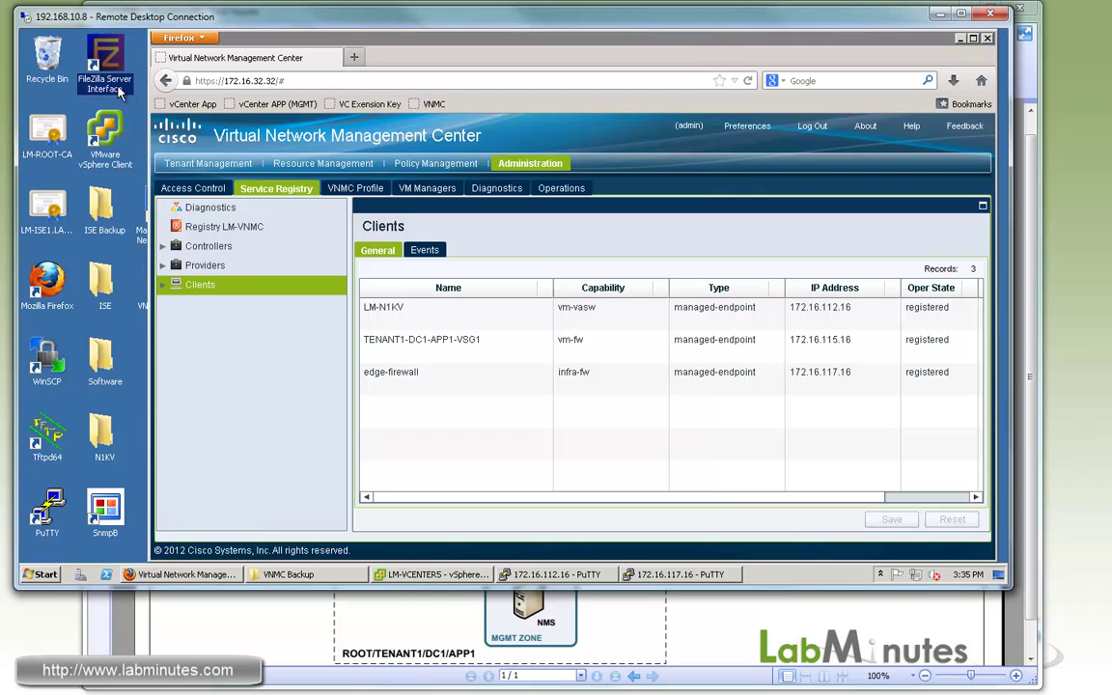
left_click(481, 352)
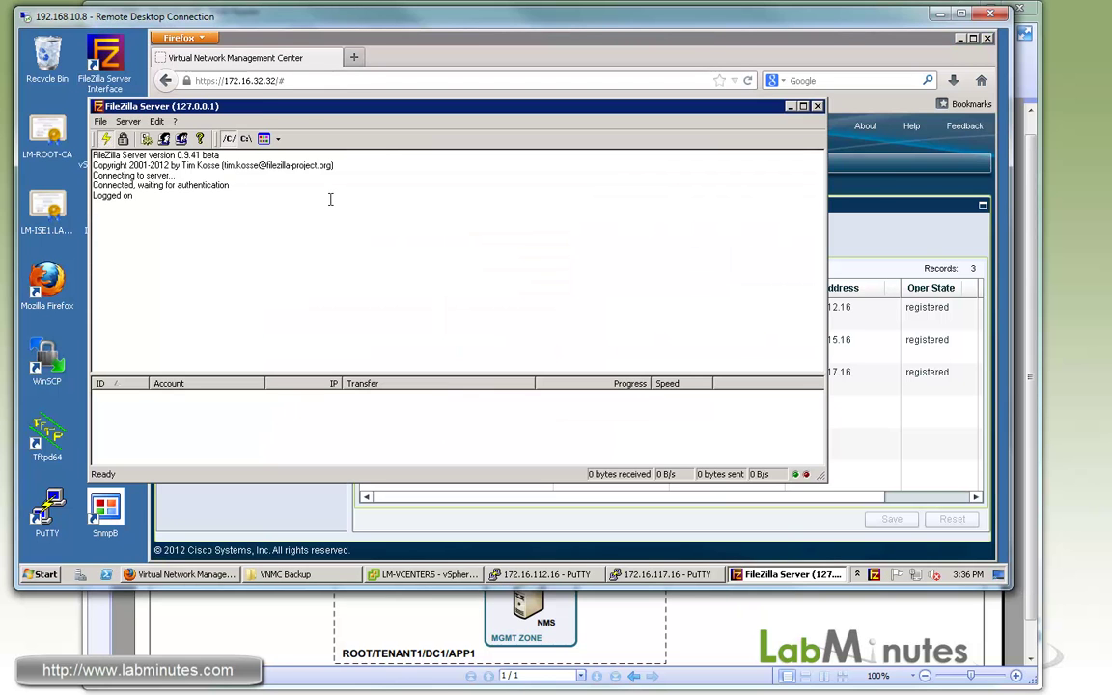
left_click_drag(252, 108, 303, 110)
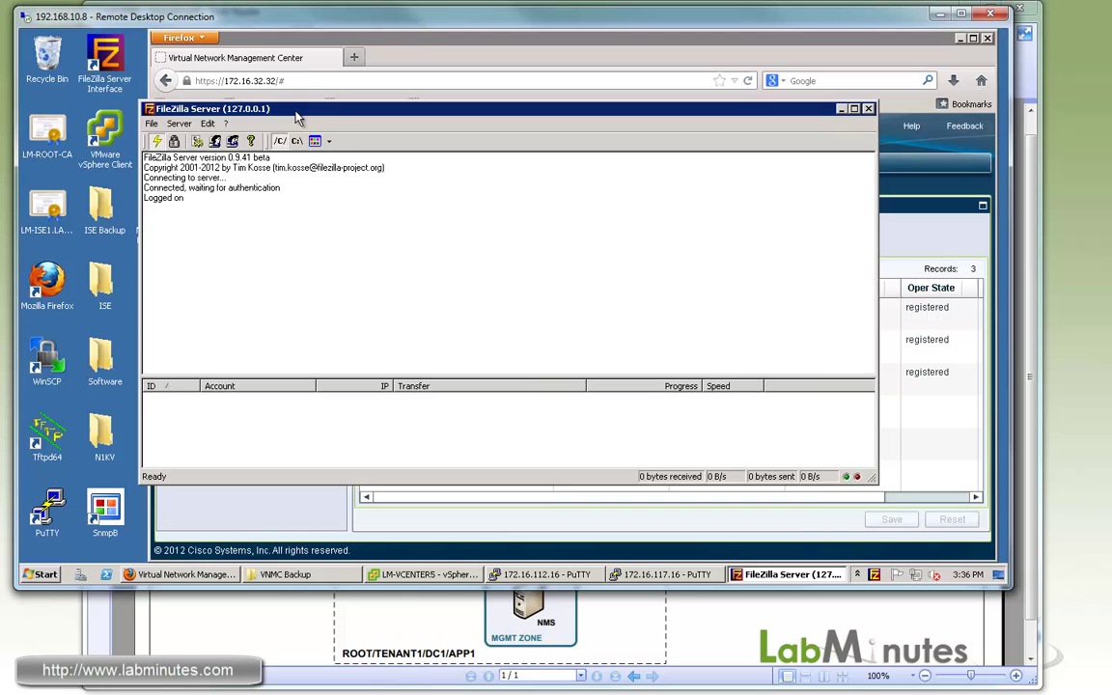
left_click_drag(239, 126, 238, 125)
left_click(290, 574)
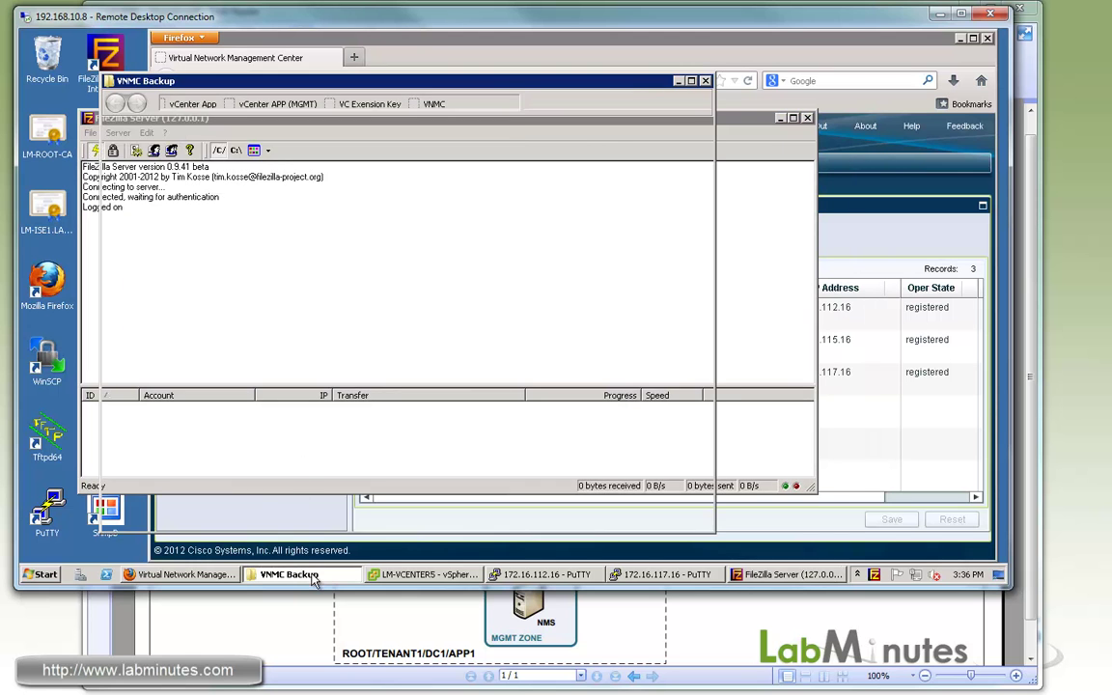
left_click(290, 574)
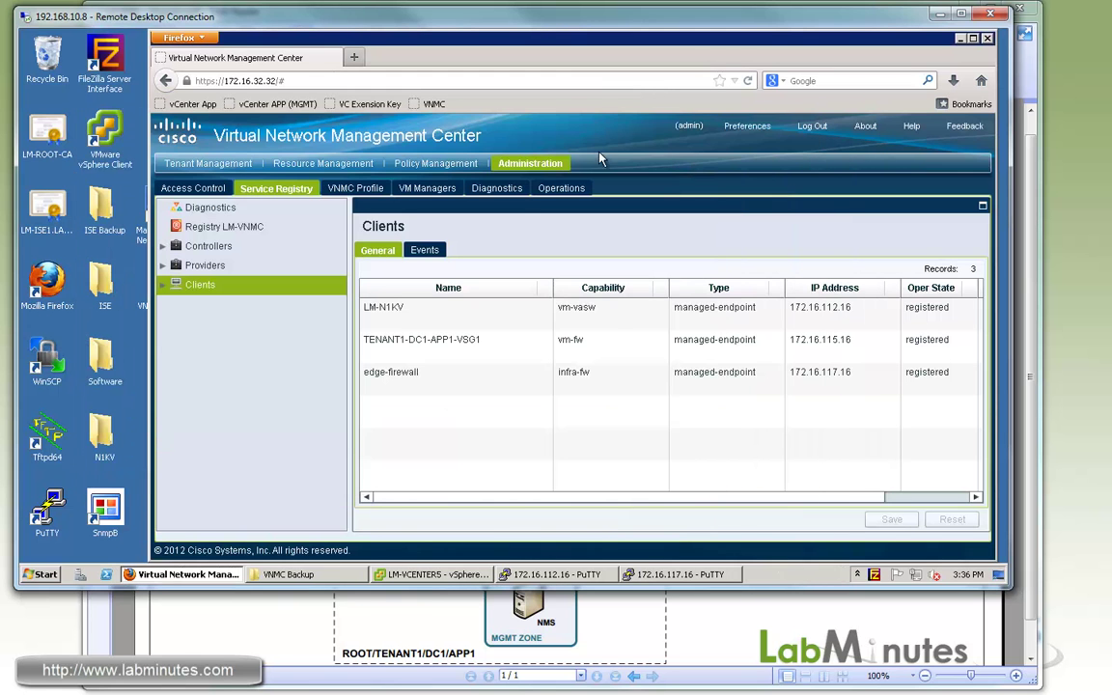
Create an FTP backup operation to host 172.16.32.40, user cisco, remote file /VNMC_BACKUP.
left_click(557, 191)
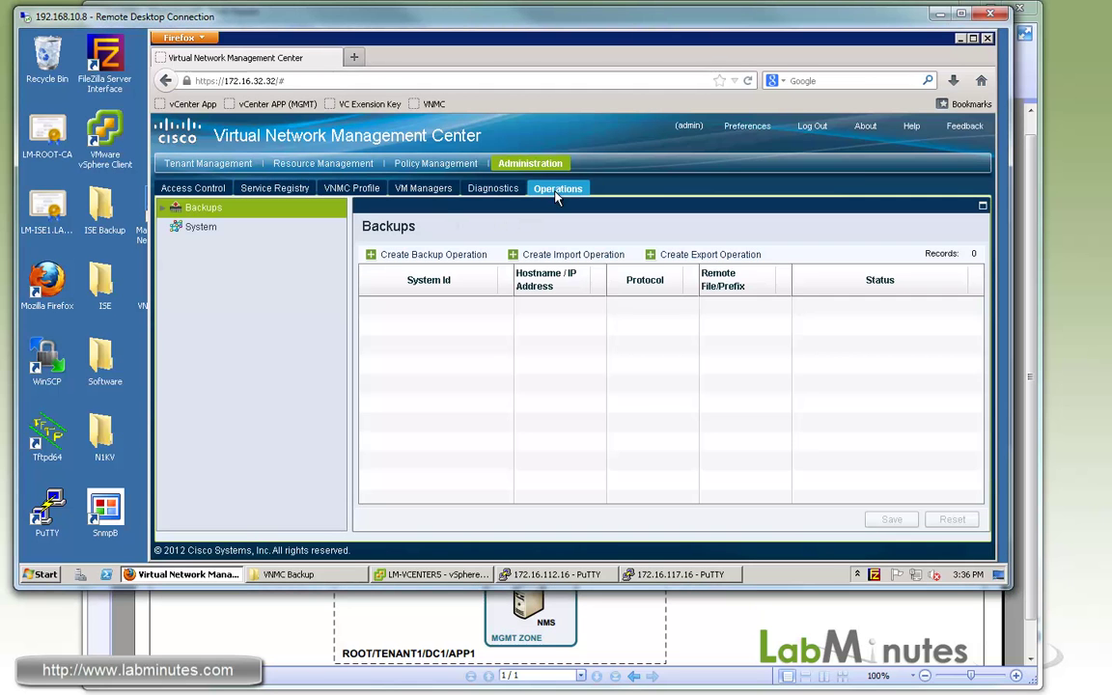
left_click(440, 261)
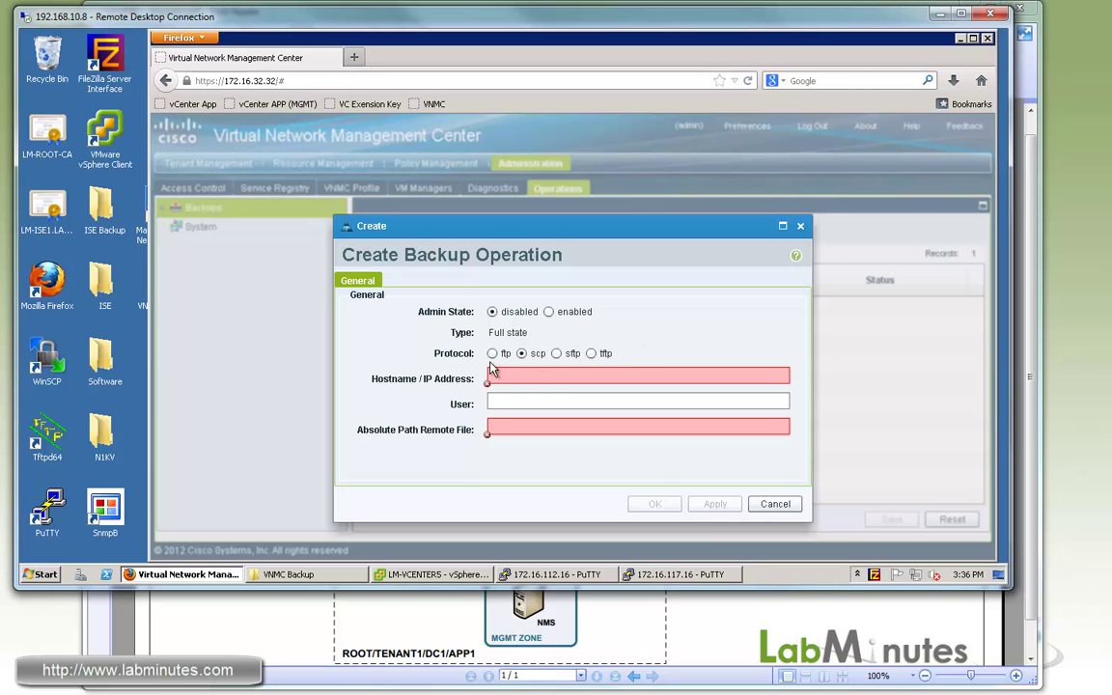
left_click(506, 375)
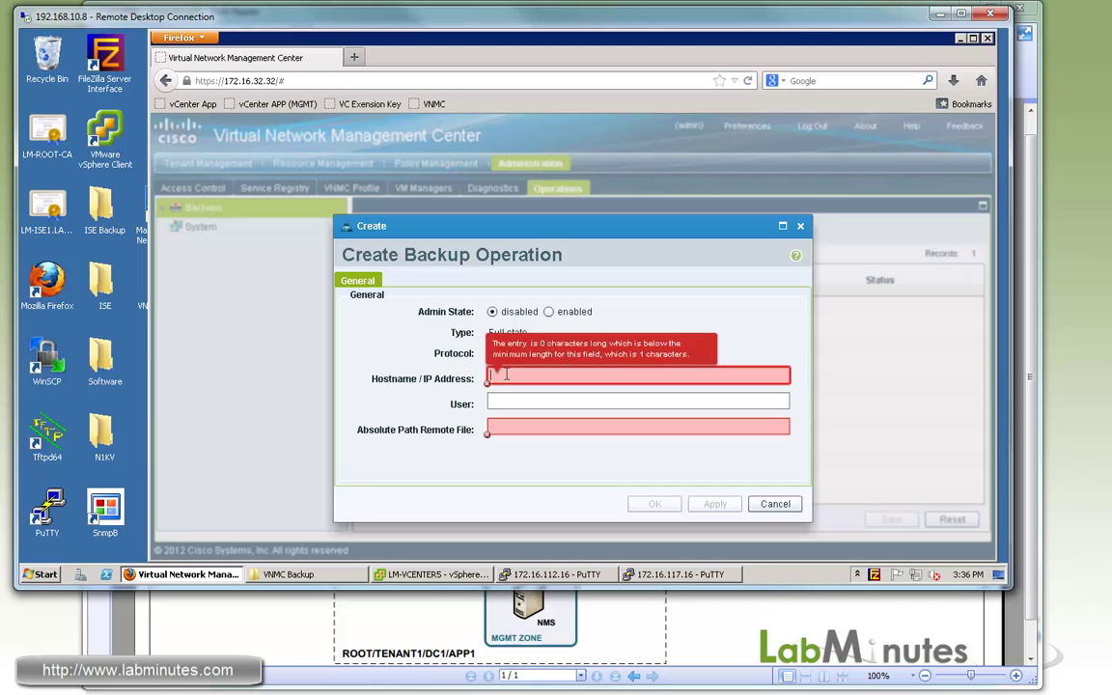
type("172.16.3")
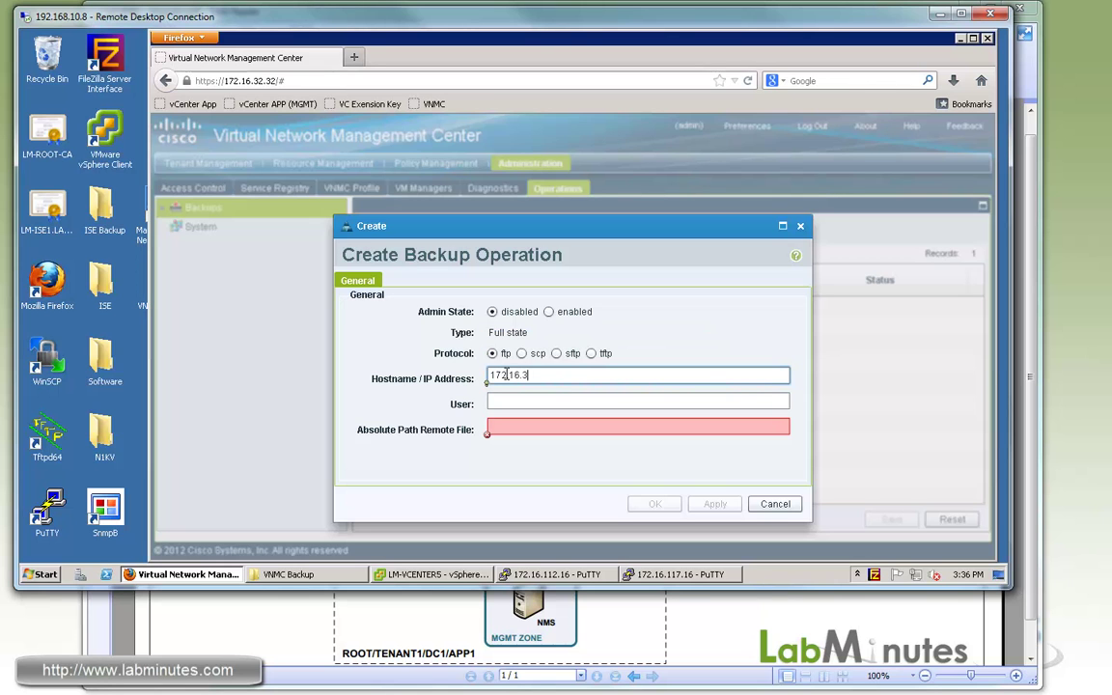
type("2.40")
left_click(512, 402)
type("cisco")
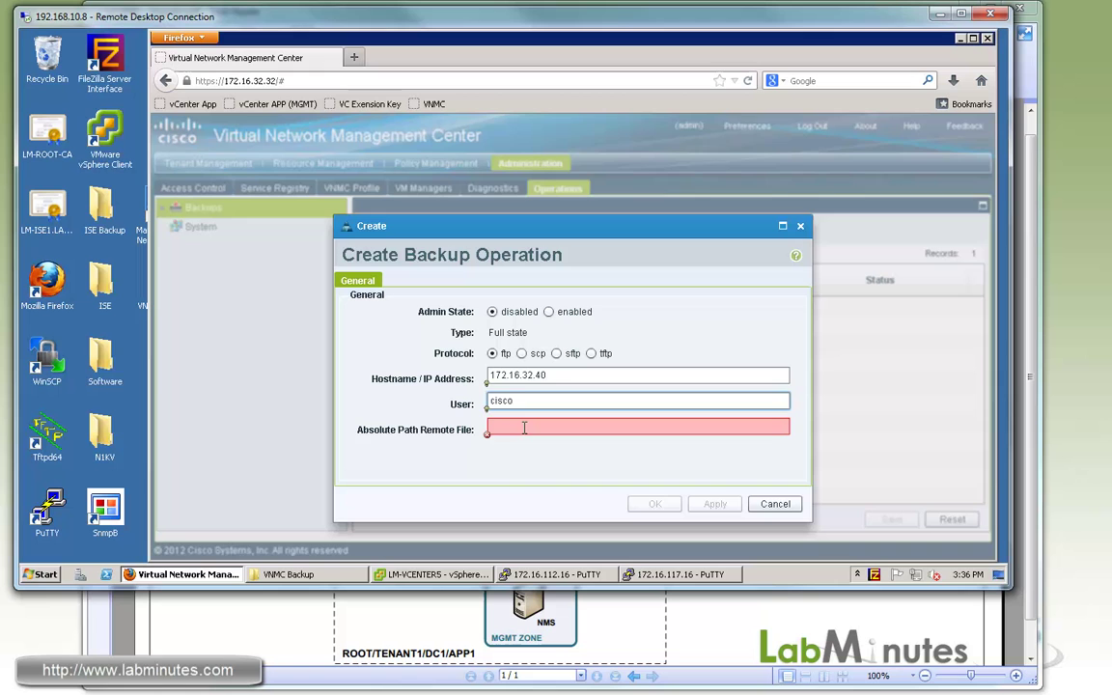
left_click(524, 428)
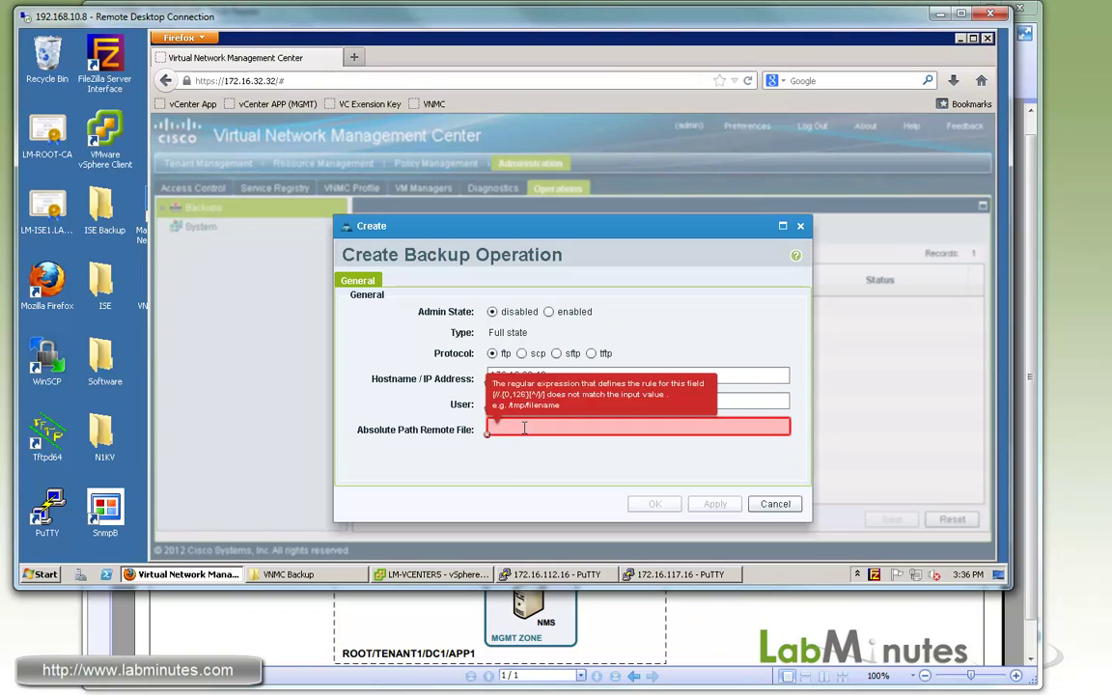
type("/t")
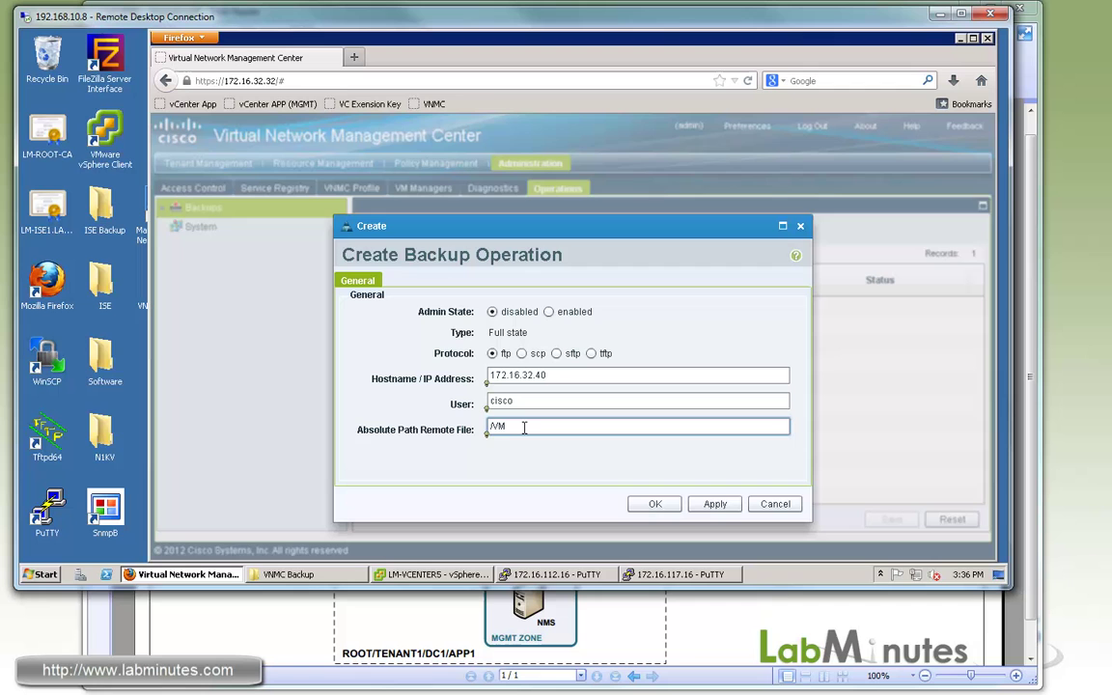
key("BackSpace")
key("BackSpace")
key("BackSpace")
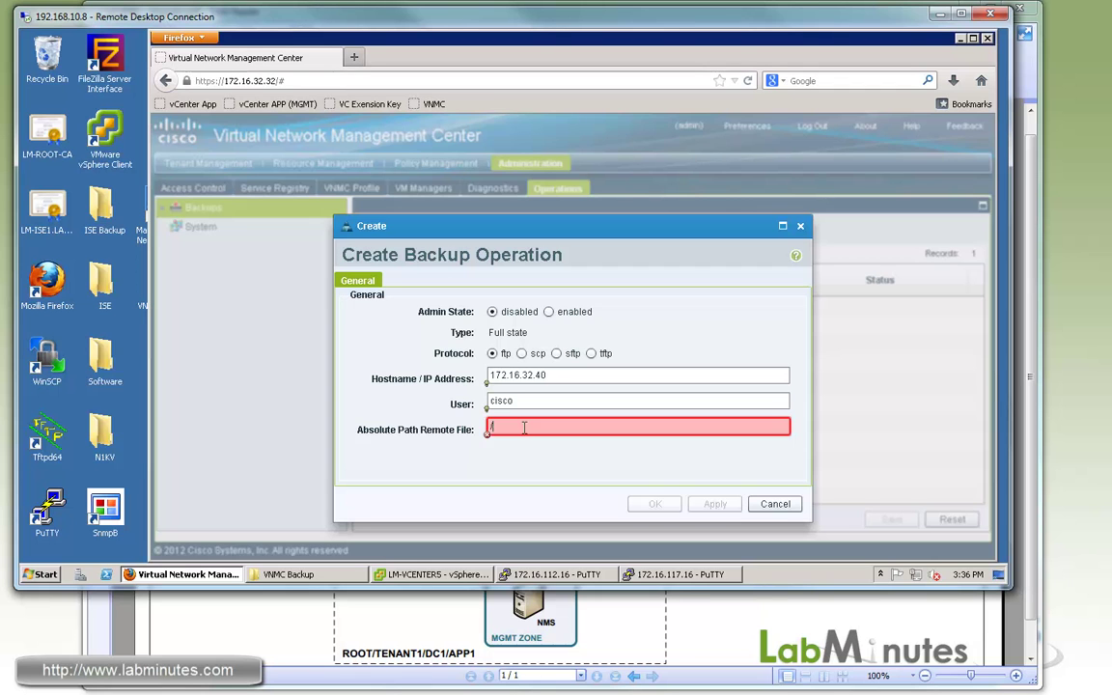
type("/NM")
type("MC")
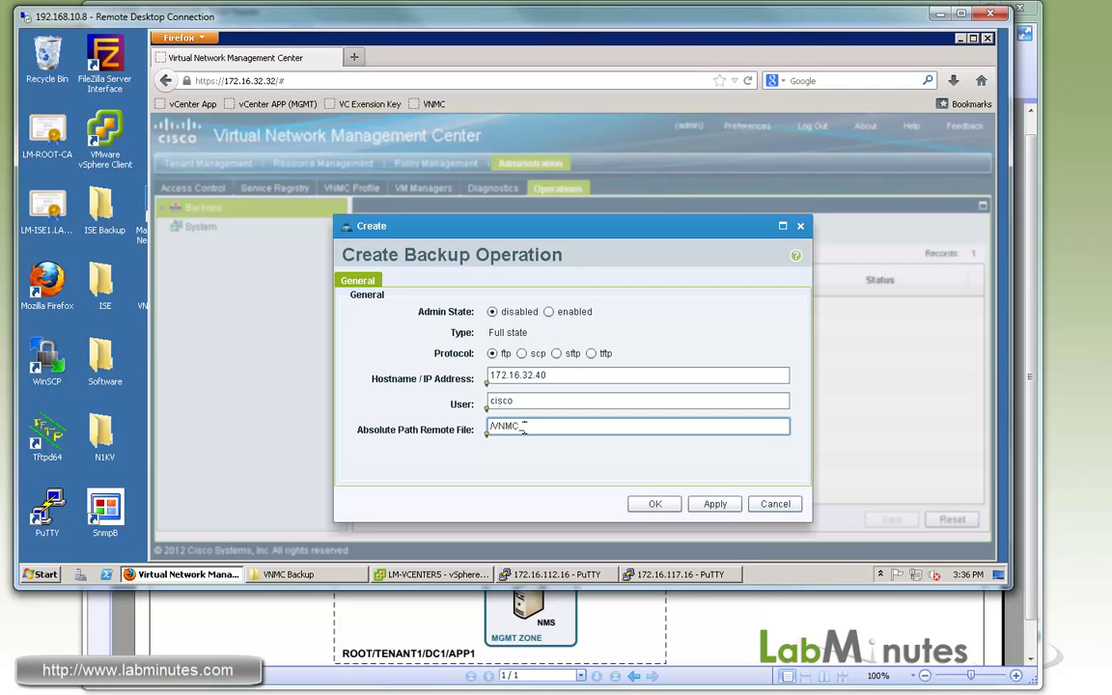
type("_BACKUP")
left_click(663, 509)
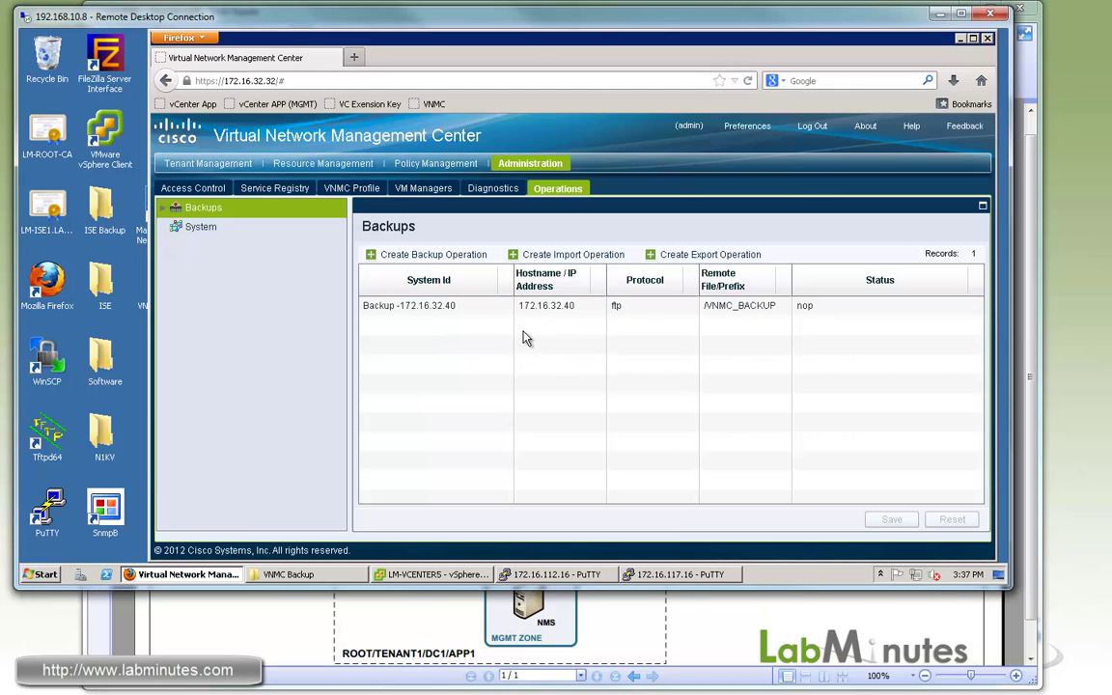
Enable the backup operation, enter its FTP password, and save it so the backup runs.
double_click(436, 309)
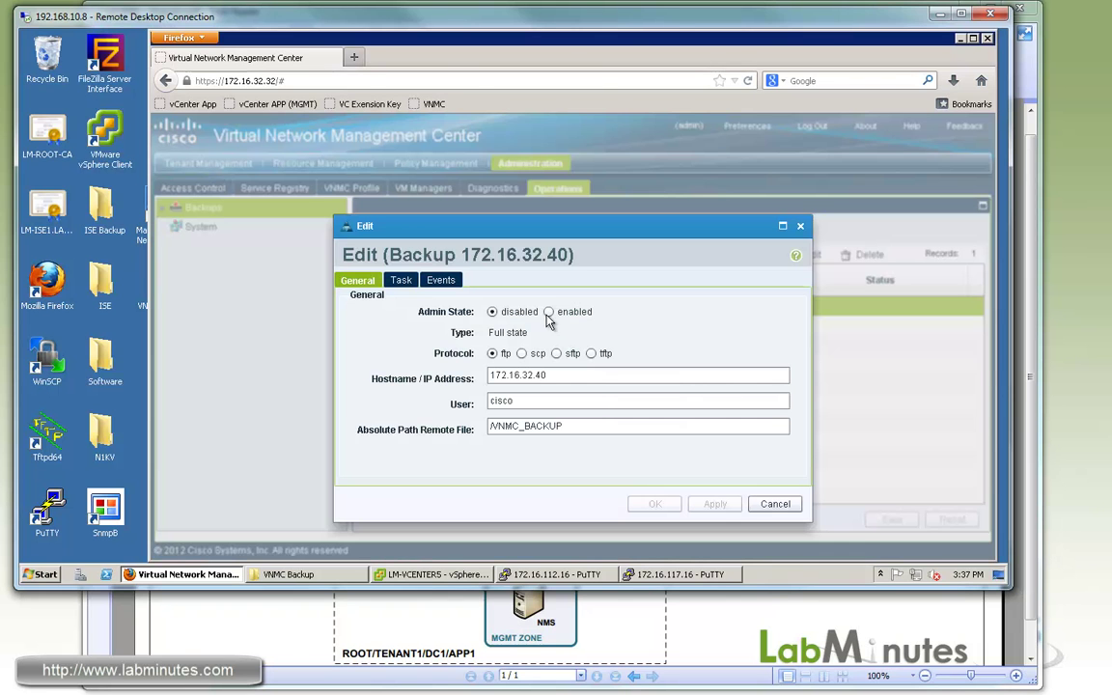
left_click(549, 313)
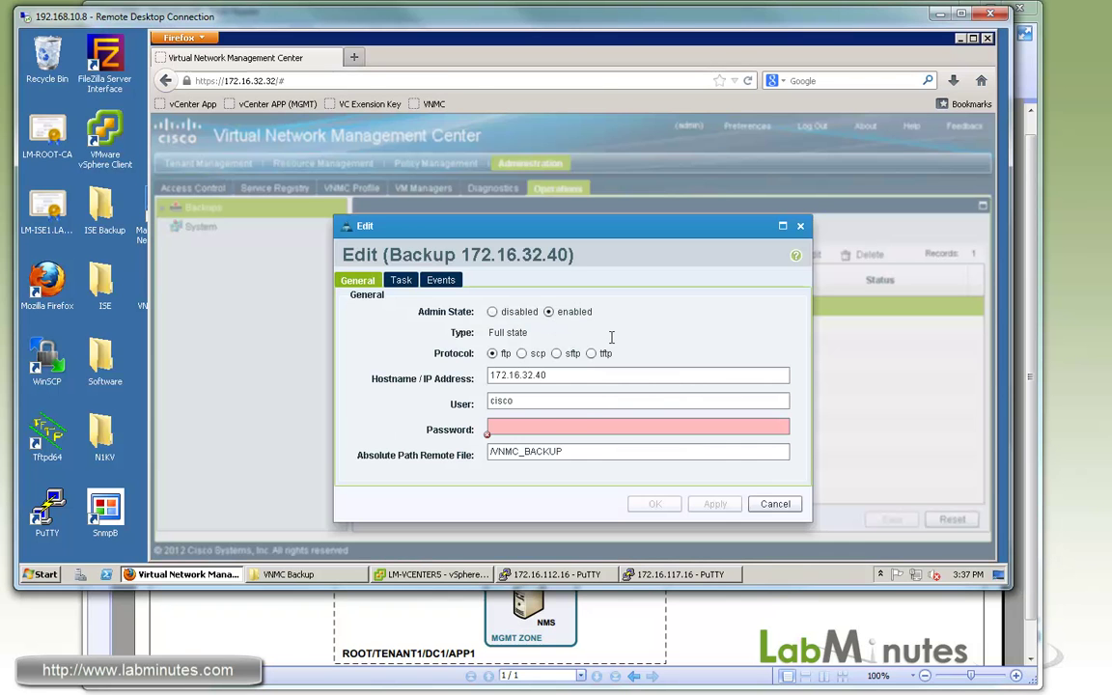
left_click(518, 426)
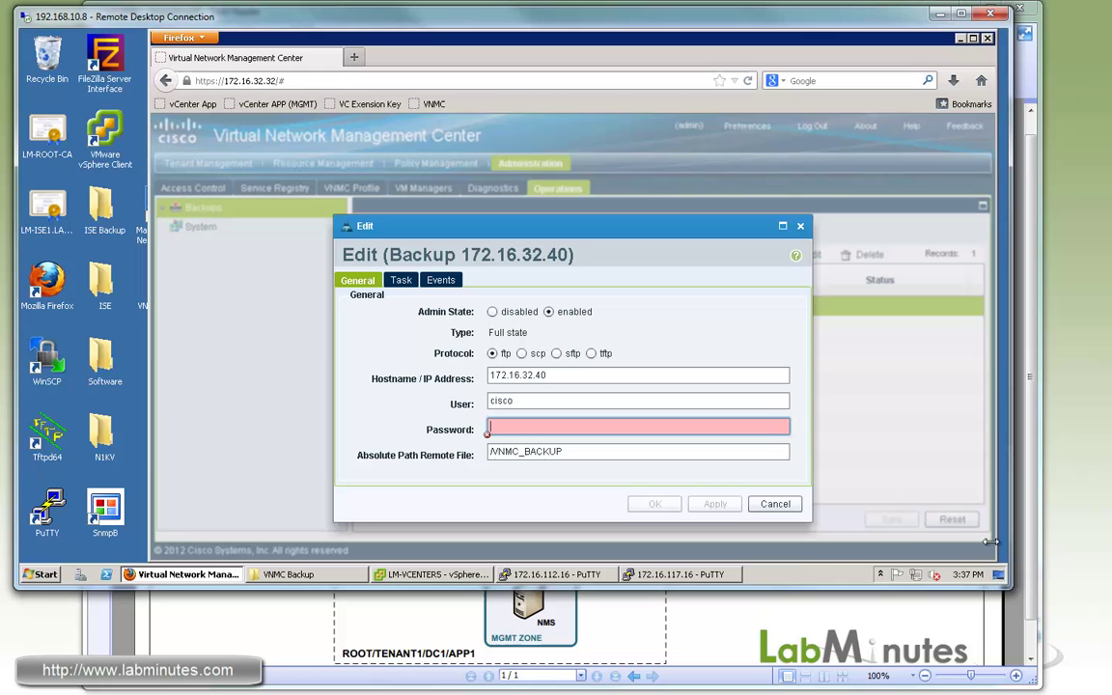
left_click(880, 575)
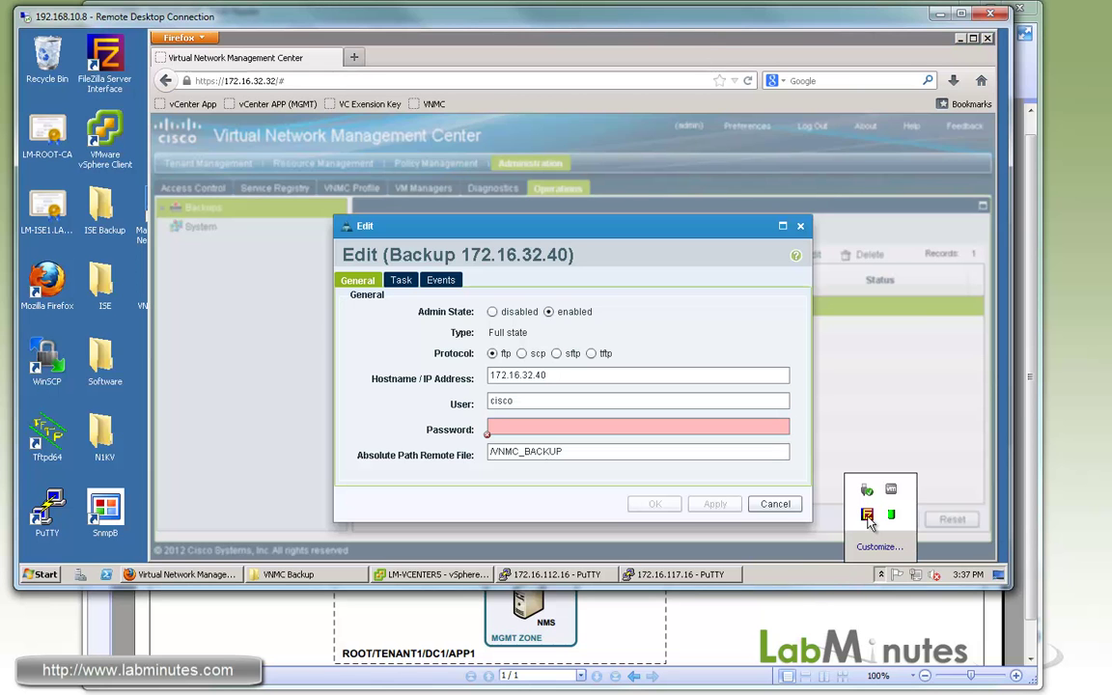
left_click(867, 515)
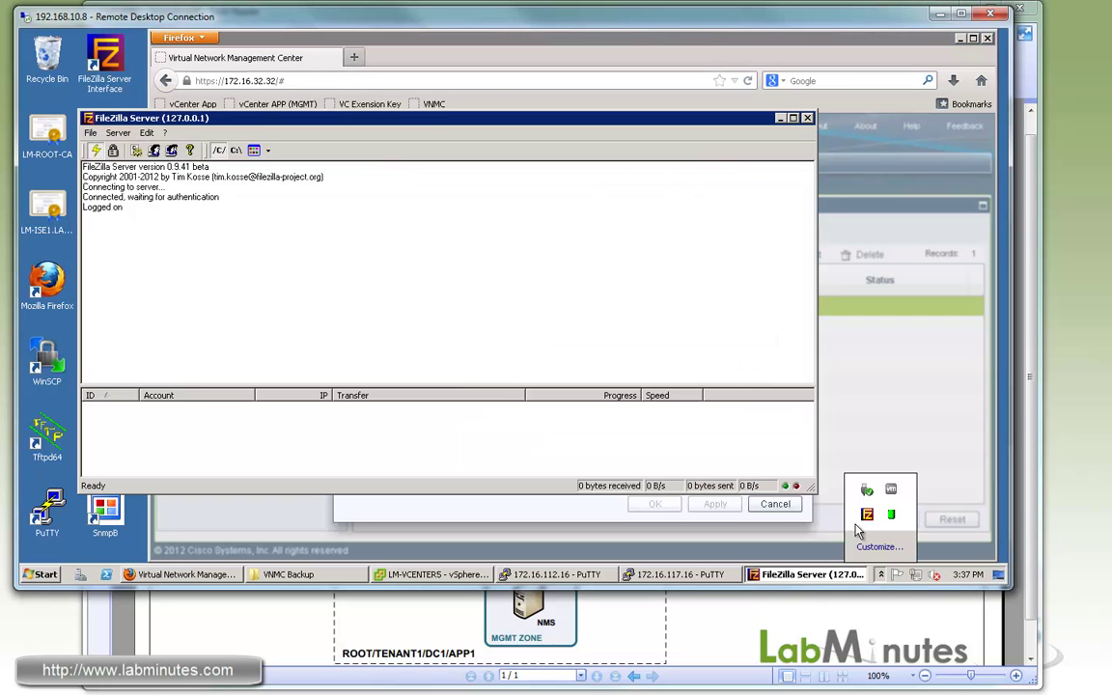
left_click_drag(473, 117, 426, 51)
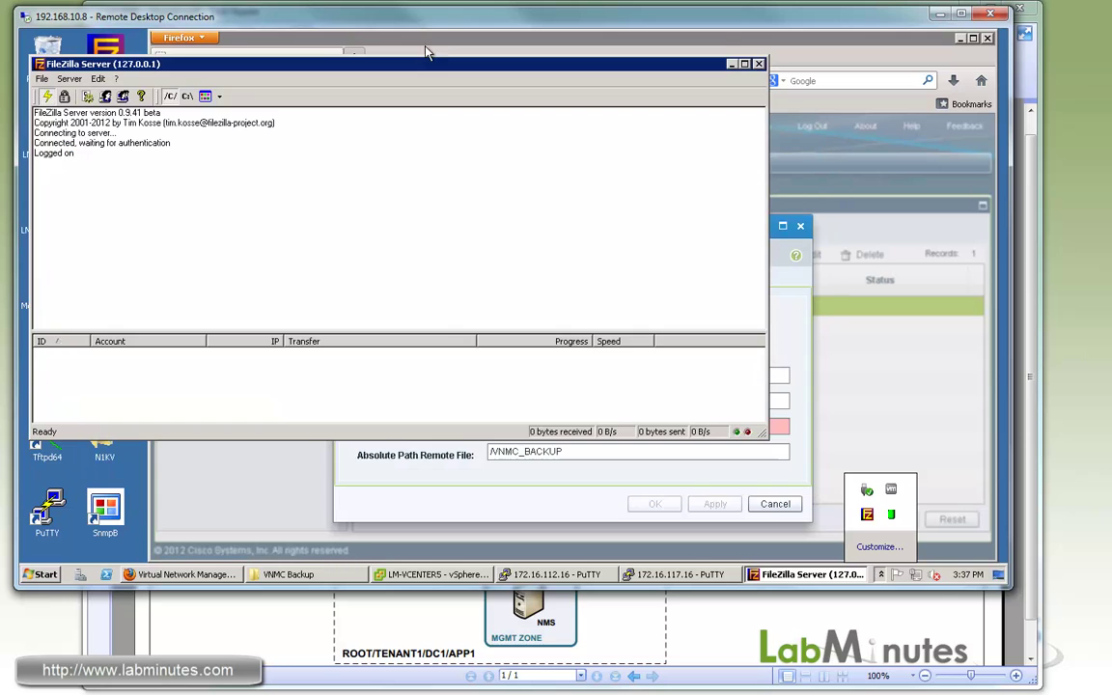
key("alt+Tab")
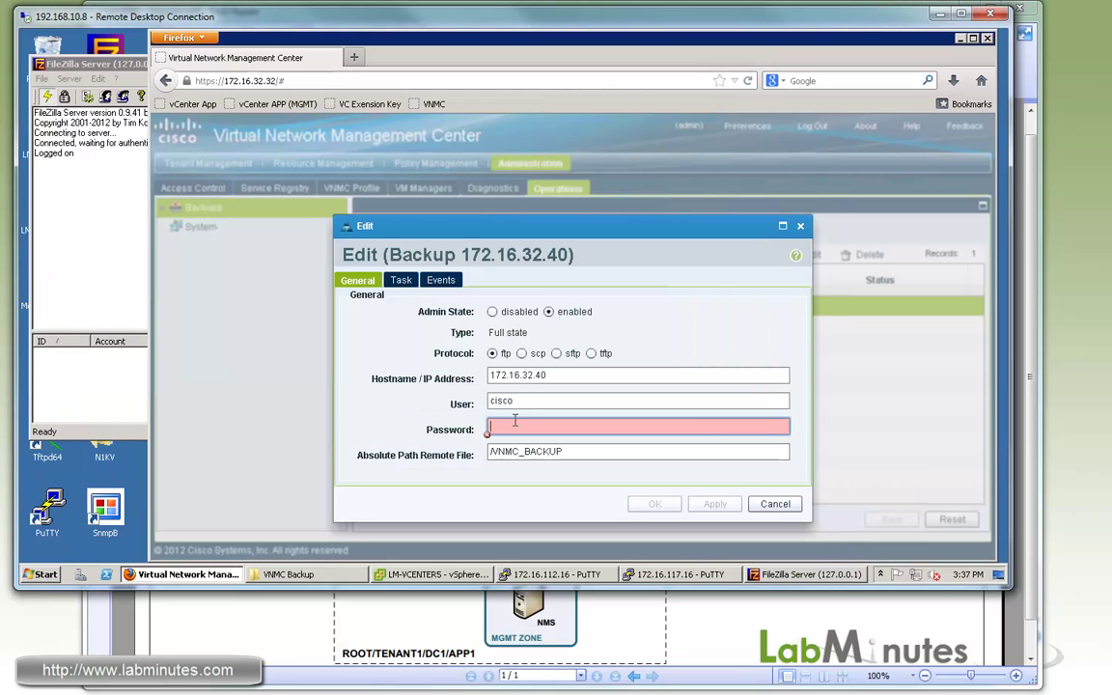
type("cisco")
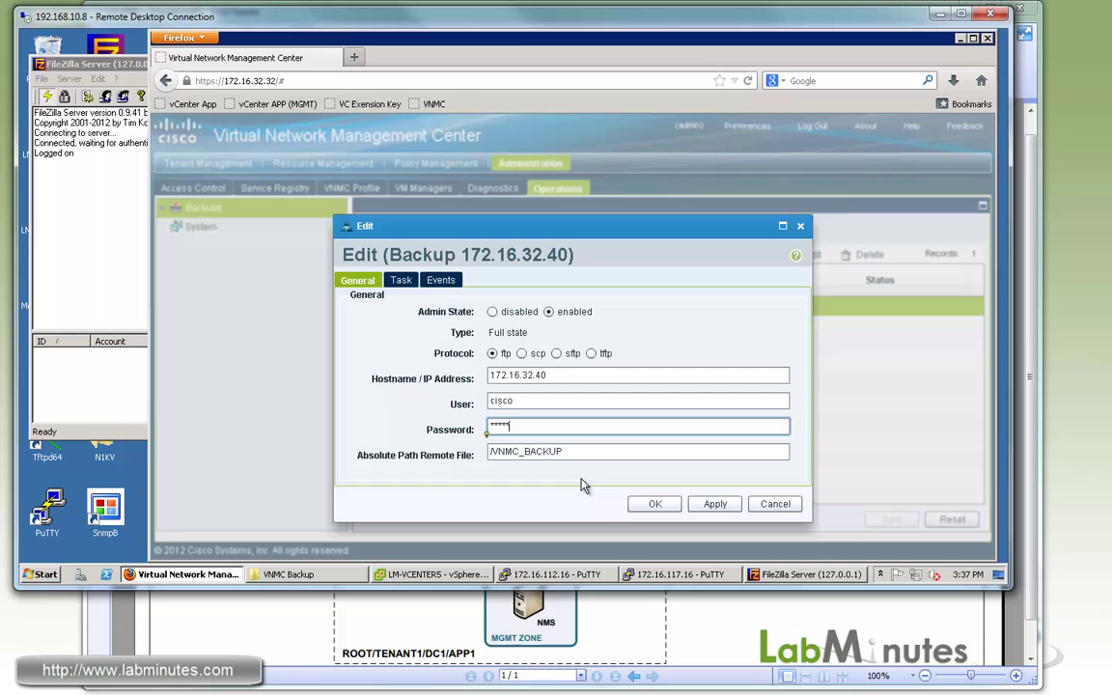
left_click(657, 502)
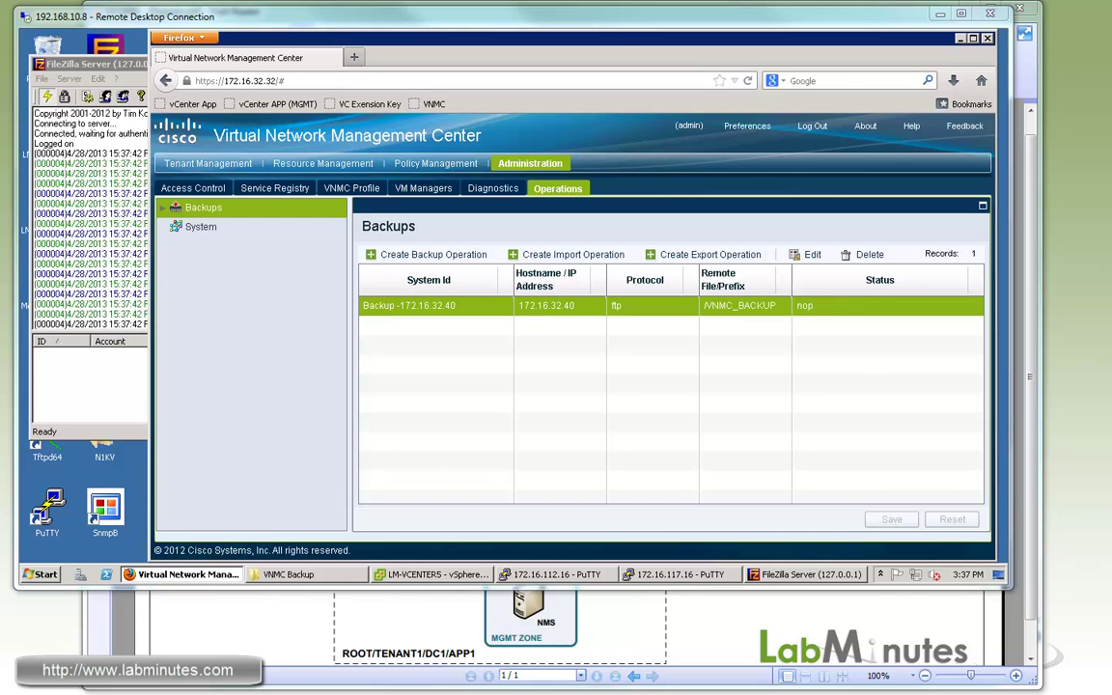
Verify the FileZilla log shows the upload and the 123 KB VNMC_BACKUP file exists.
left_click(126, 65)
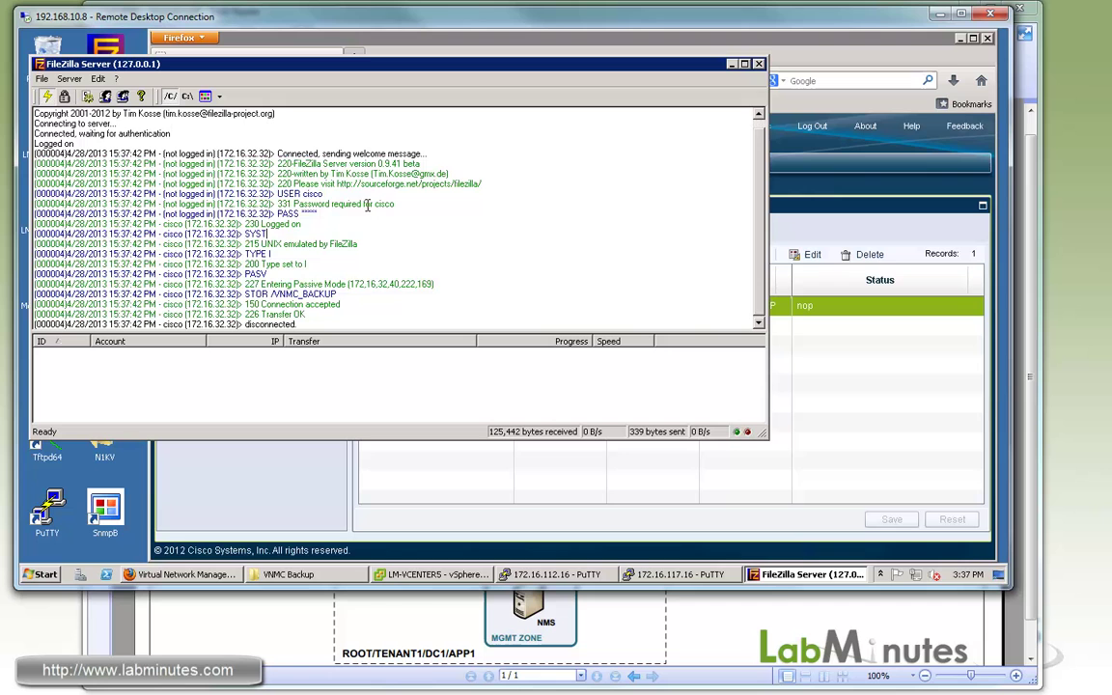
left_click_drag(207, 193, 274, 254)
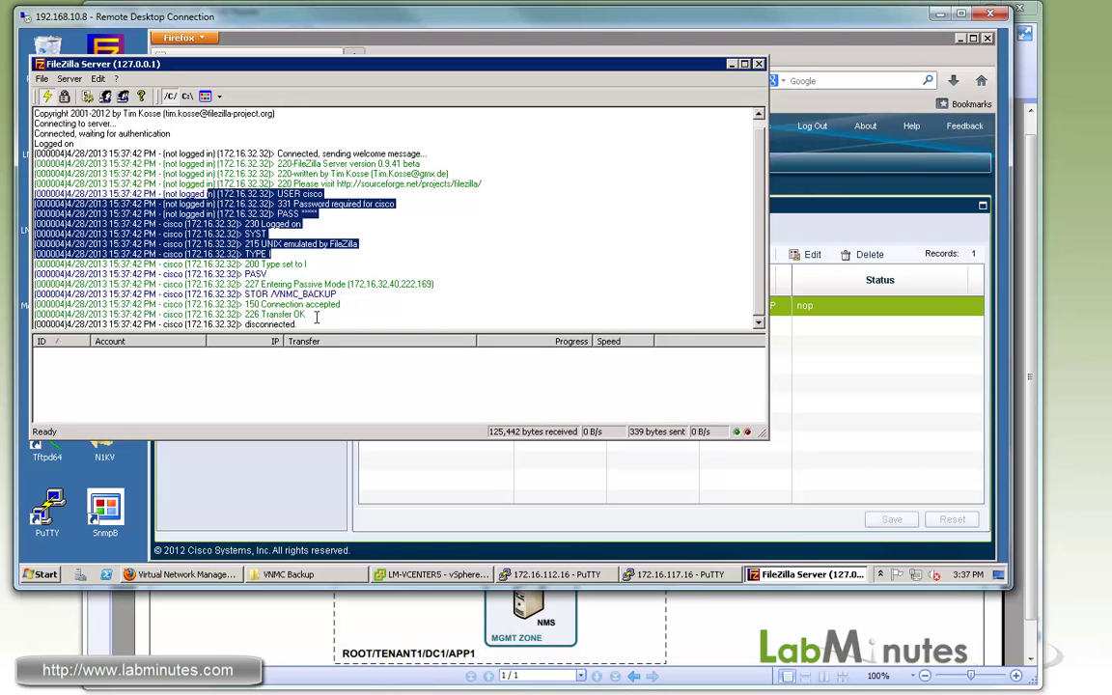
left_click(300, 577)
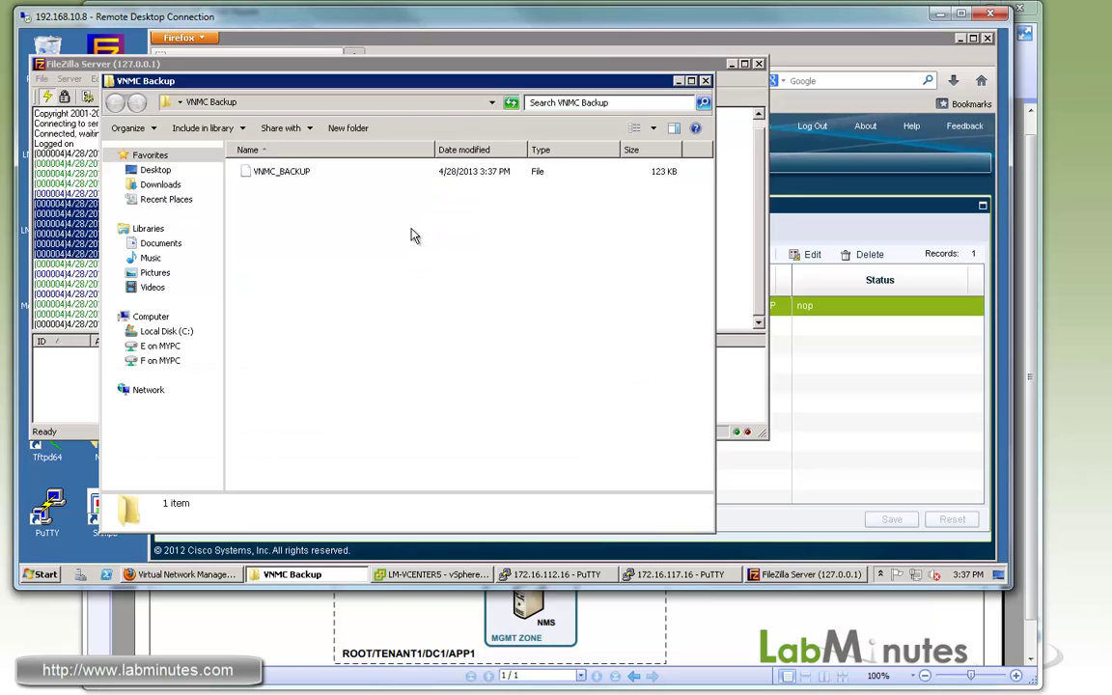
left_click(275, 172)
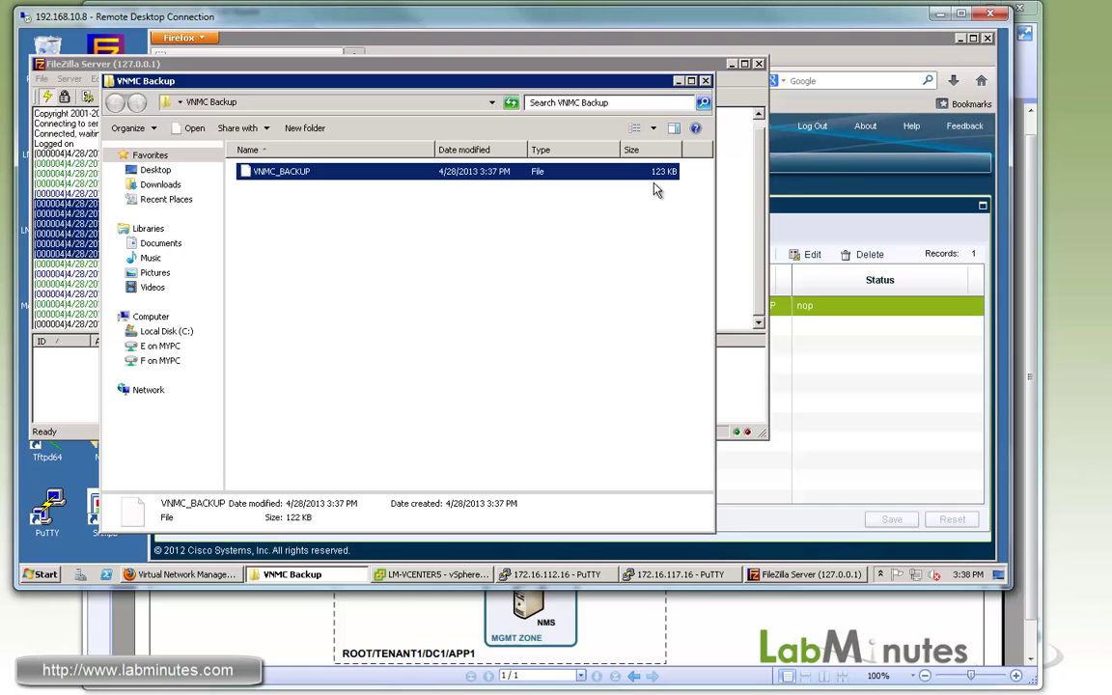
Review the backup job's FTP settings, cancel unchanged, and bring up the vSphere Client inventory.
left_click(823, 56)
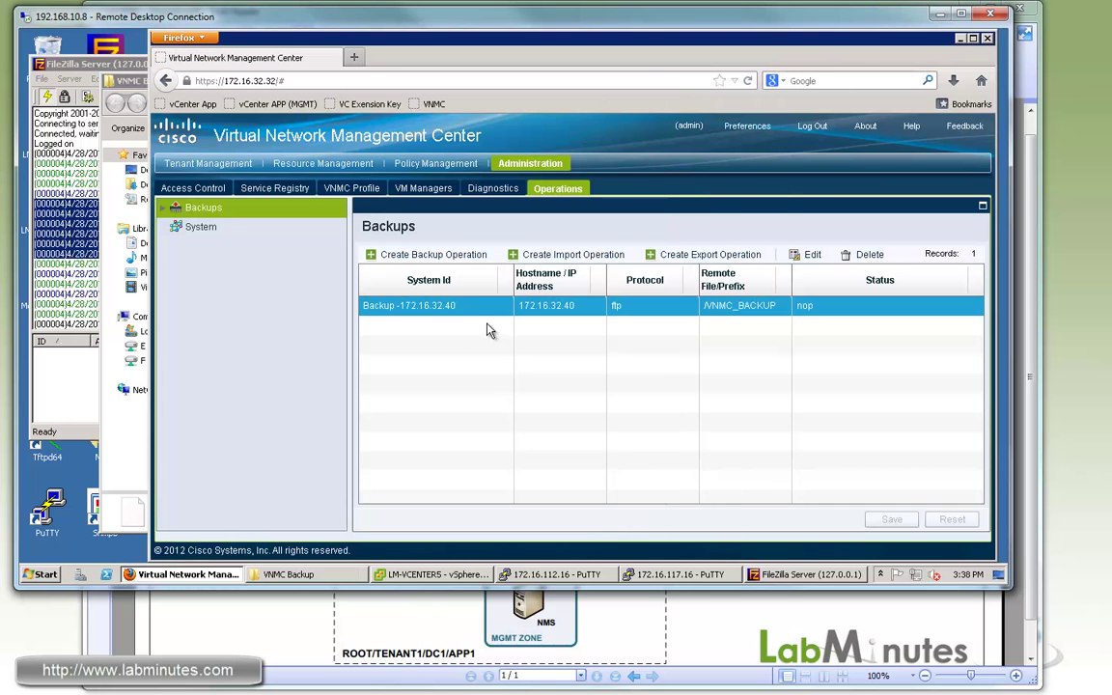
double_click(488, 305)
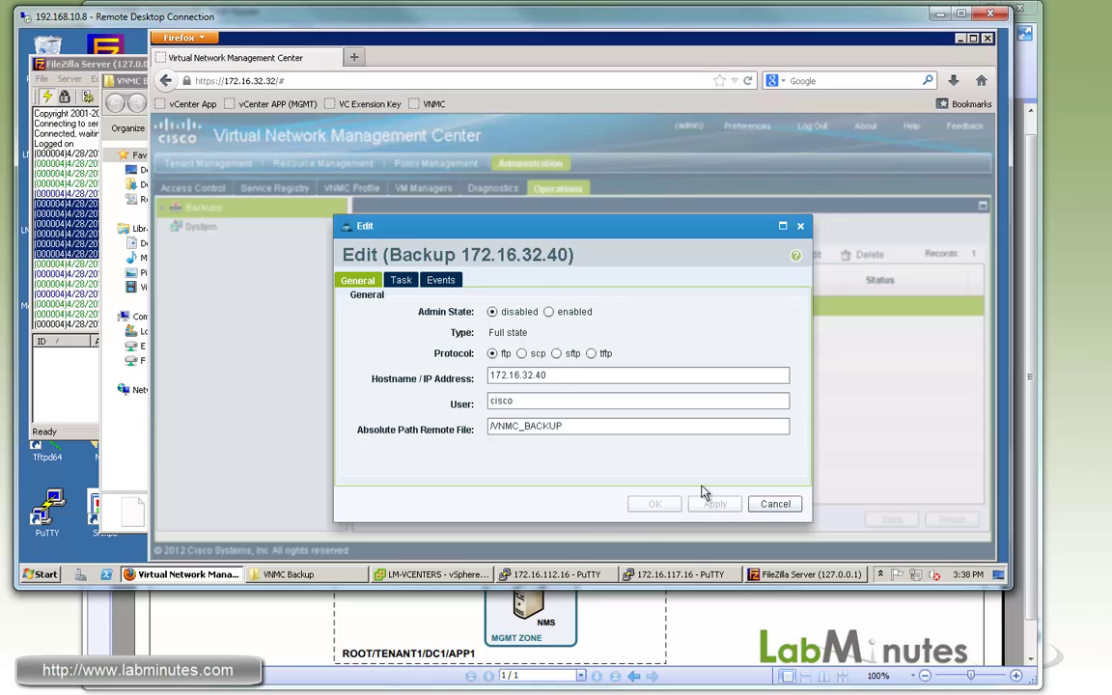
left_click(774, 504)
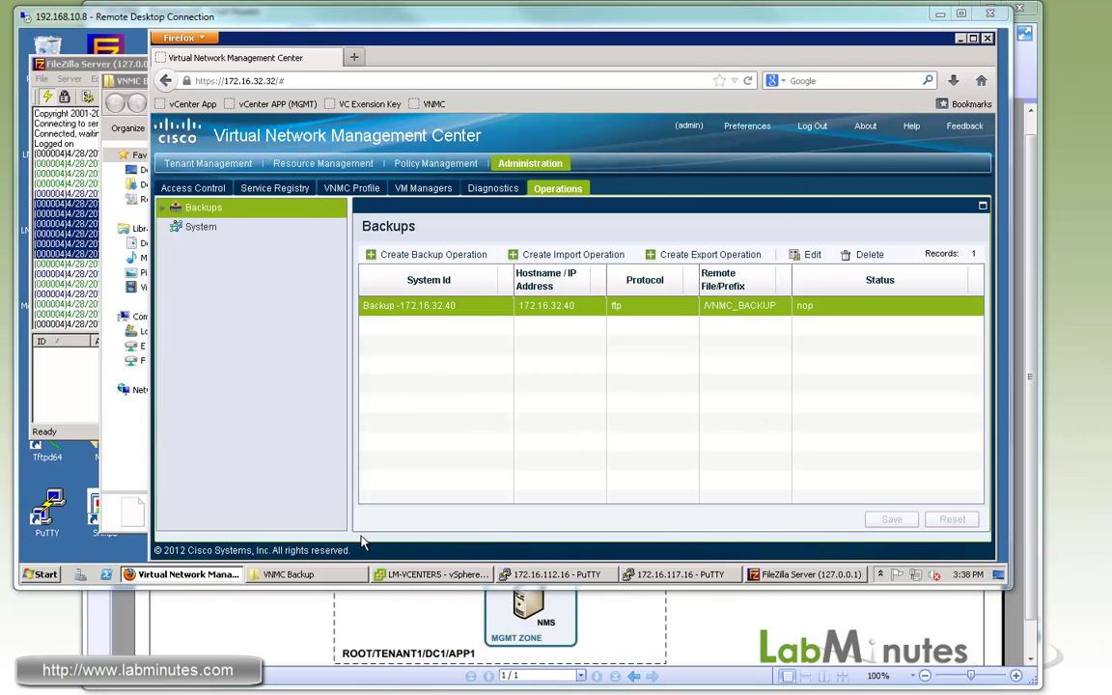
left_click(425, 574)
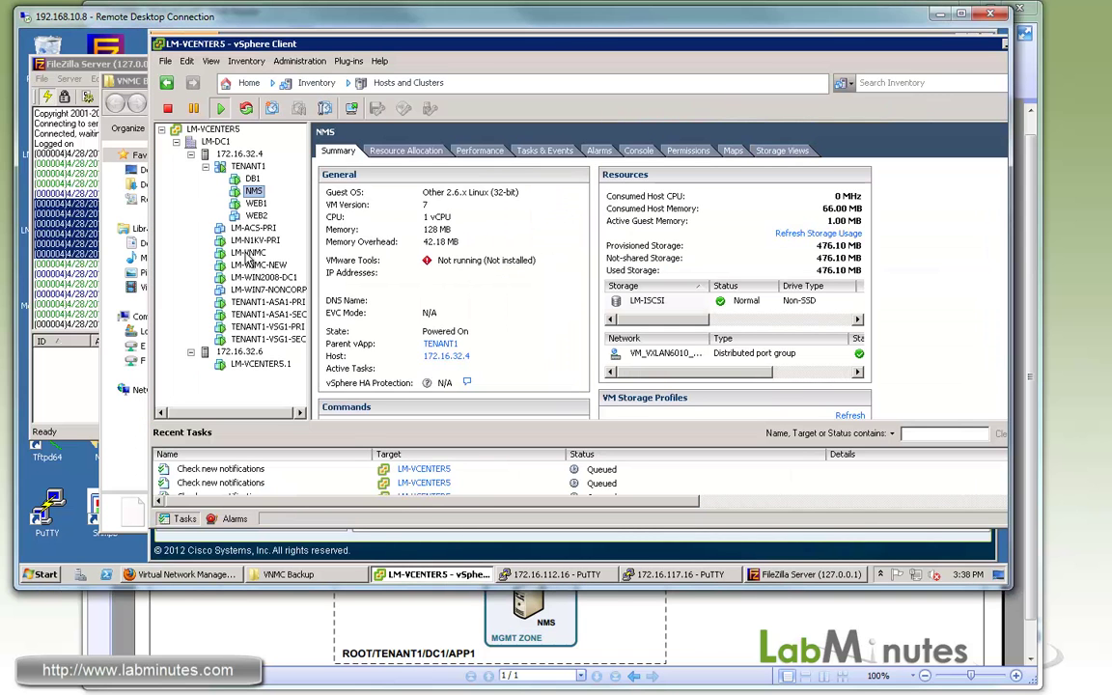
Open LM-VNMC's Edit Settings and list the networks for Network adapter 1.
left_click(253, 254)
right_click(256, 256)
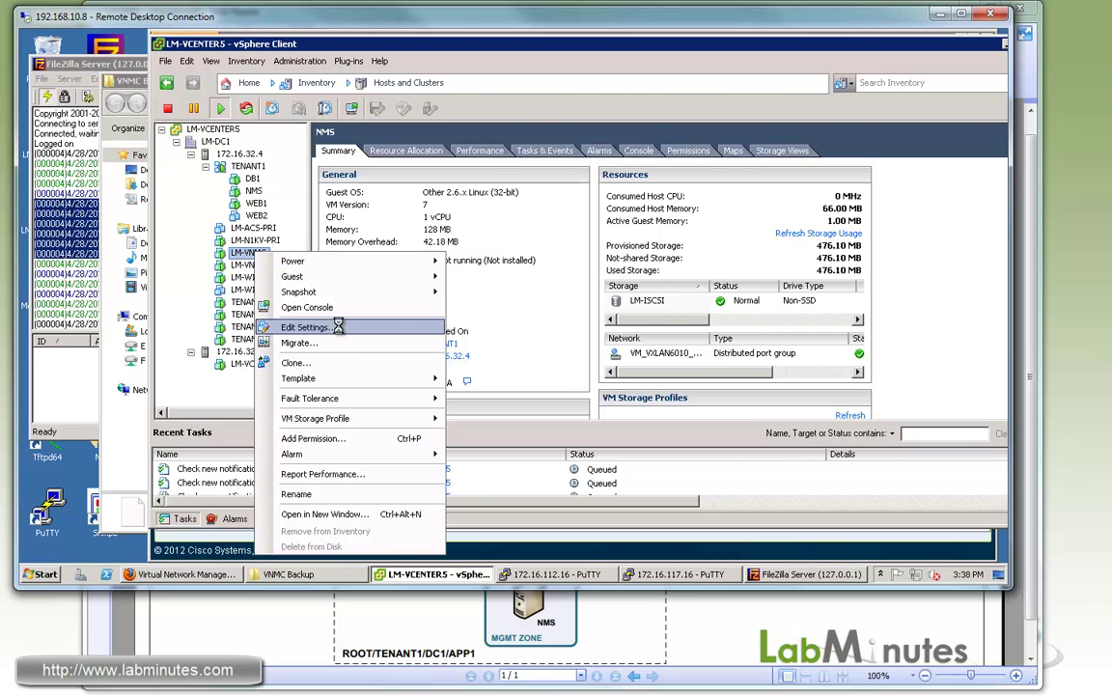
left_click(336, 330)
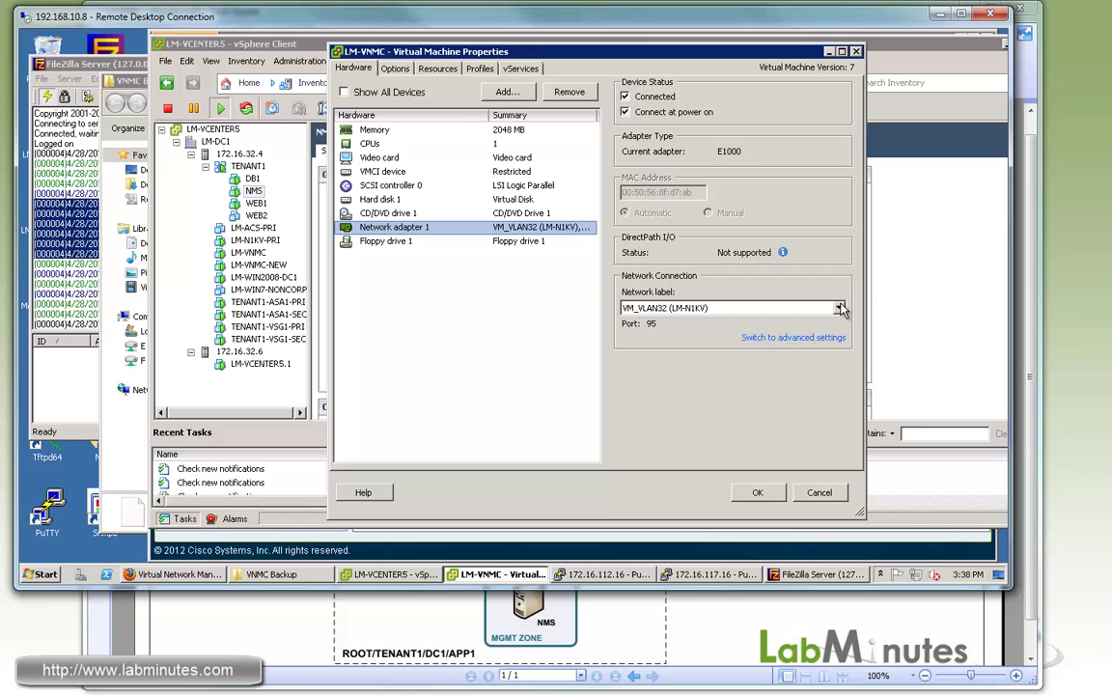
left_click(838, 308)
scroll(846, 330, "up", 5)
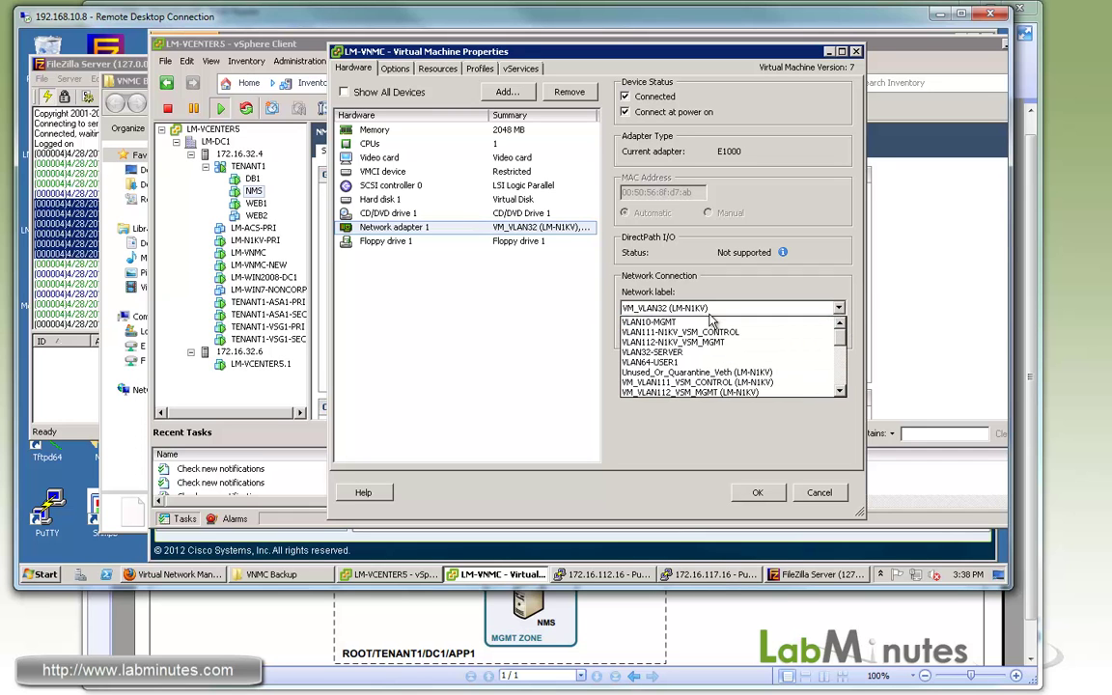
Move LM-VNMC's adapter to VLAN10-MGMT and run 'ping 172.16.32.32 -t', which now fails.
left_click(676, 331)
left_click(758, 494)
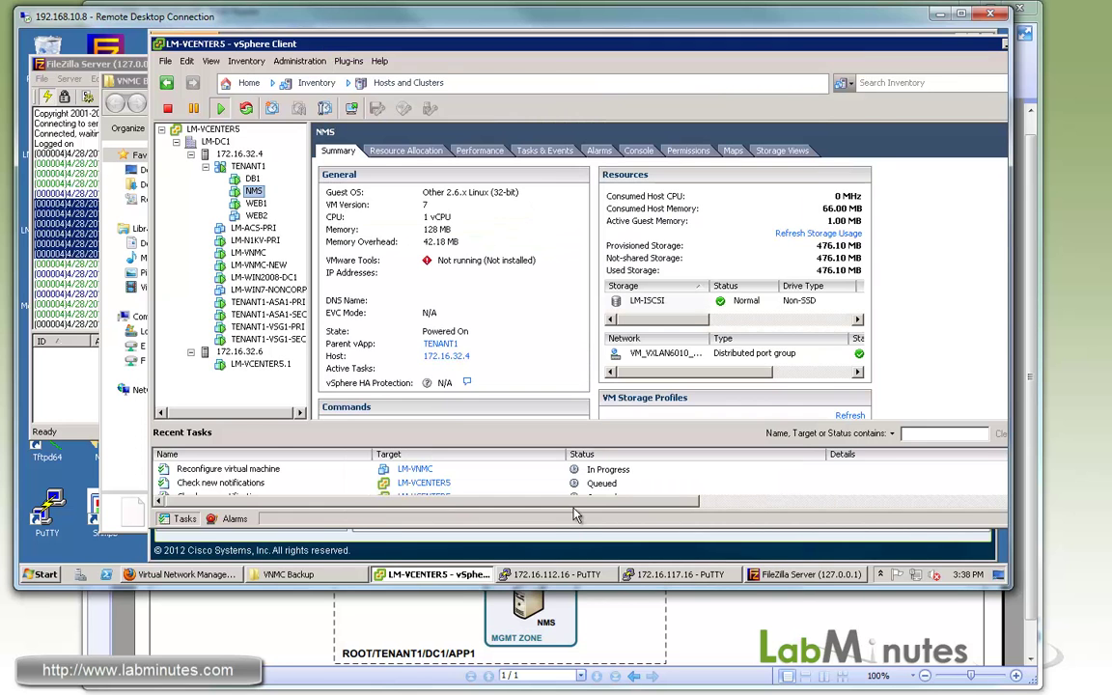
type("ping")
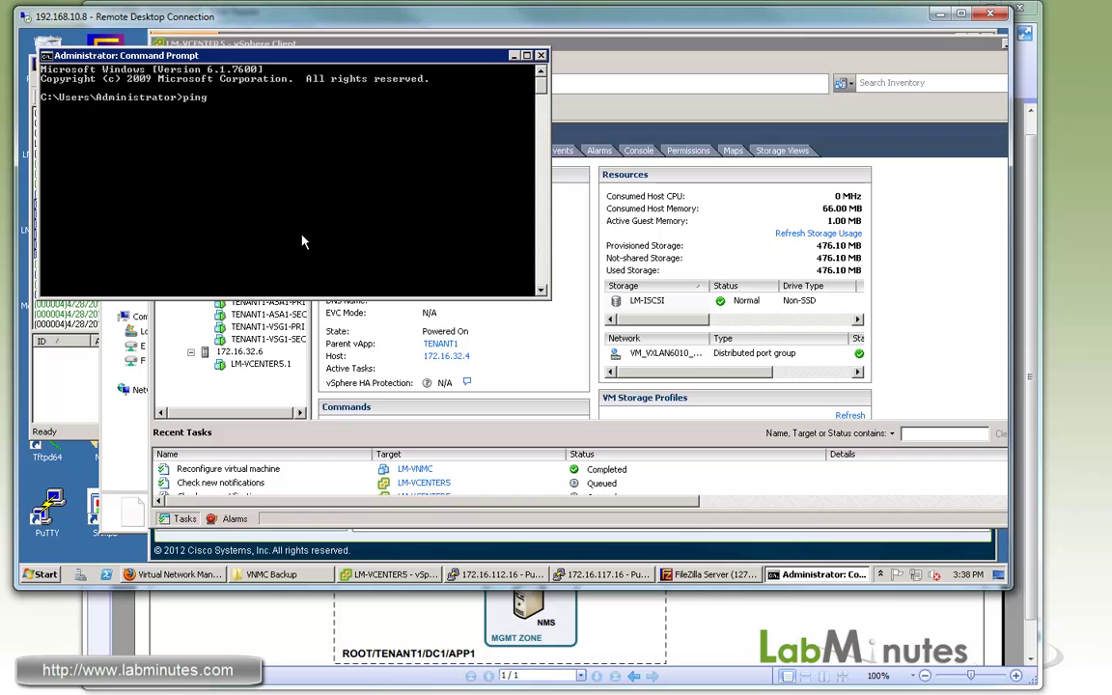
type(" 172.16.32.32 -t")
key("Return")
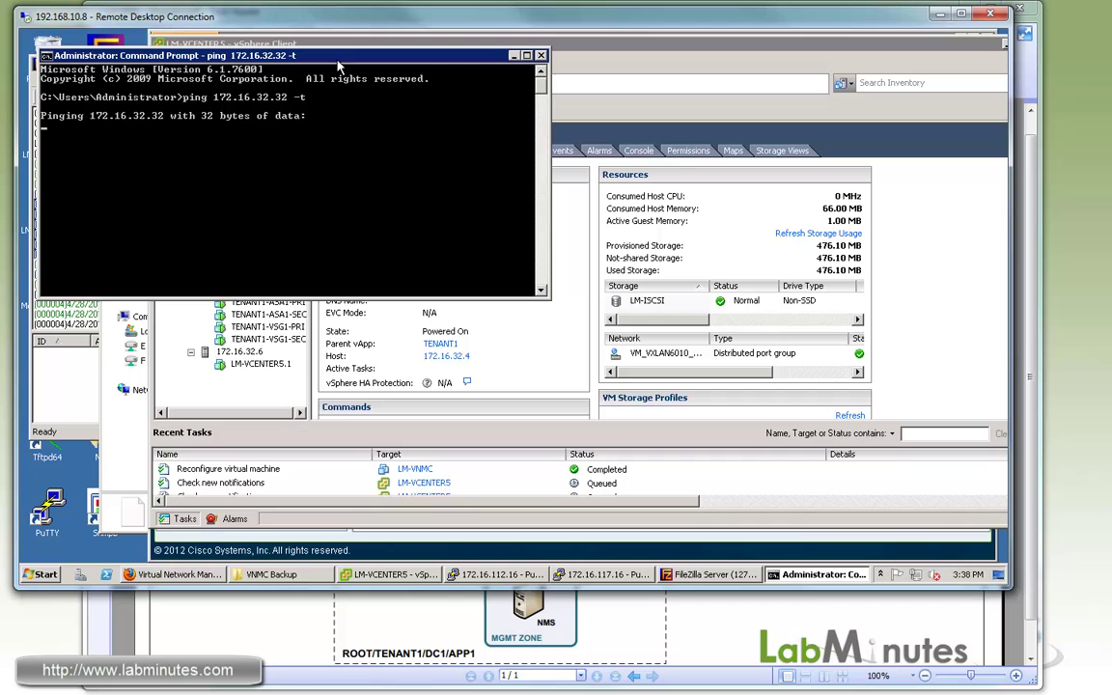
left_click_drag(338, 60, 326, 96)
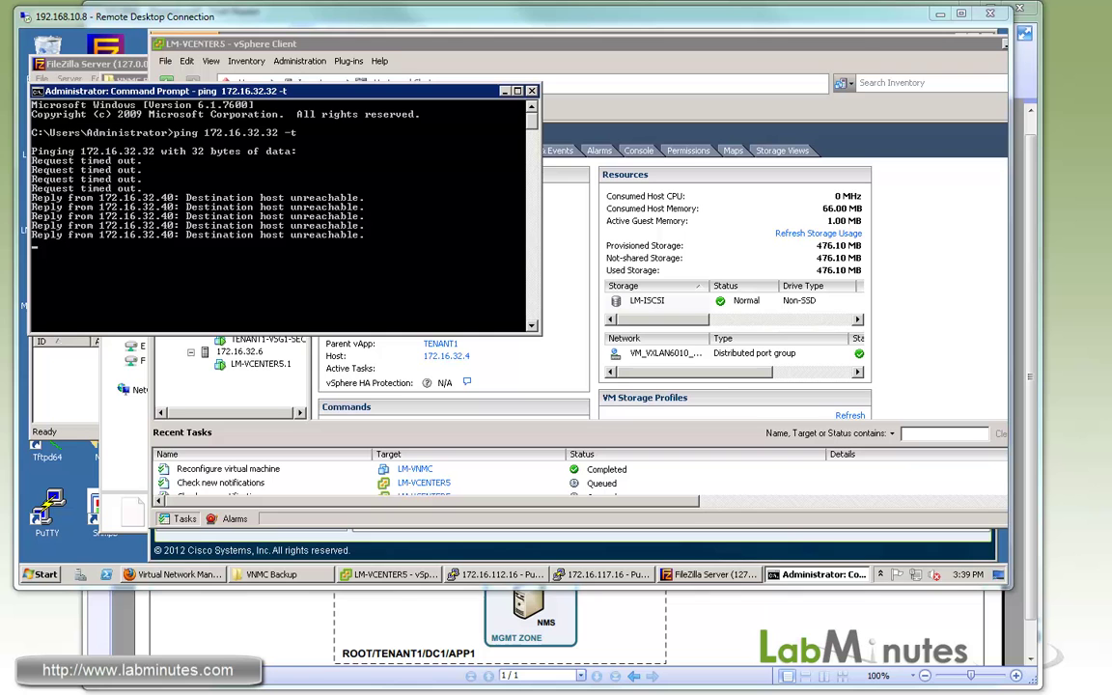
Open an SSH session to the VSG and log in as admin.
double_click(50, 507)
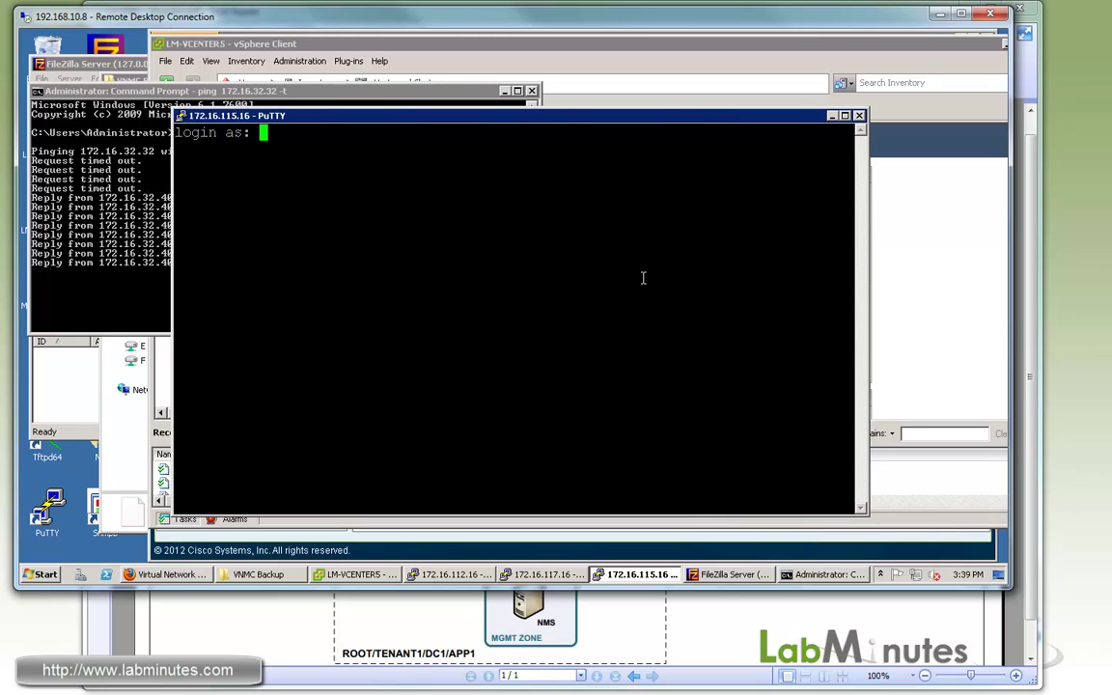
type("admin")
key("Return")
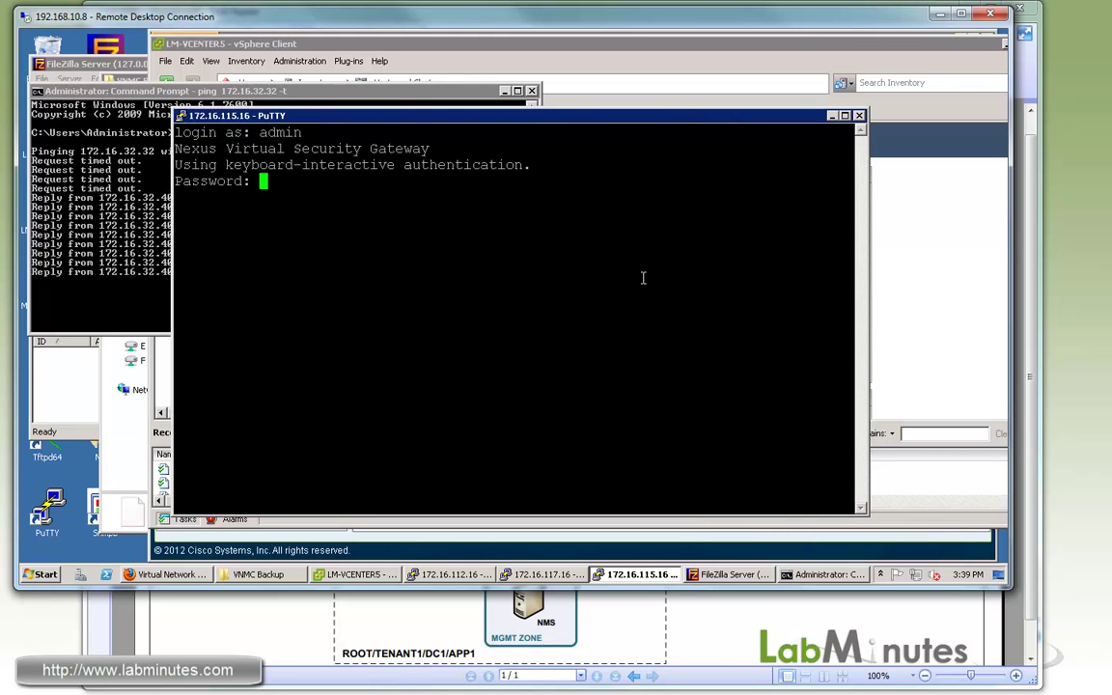
key("Return")
Run conf t, vnm-policy-agent, and 'no policy-agent-image' to remove the policy-agent image.
key("Return")
key("Return")
key("Return")
type("c")
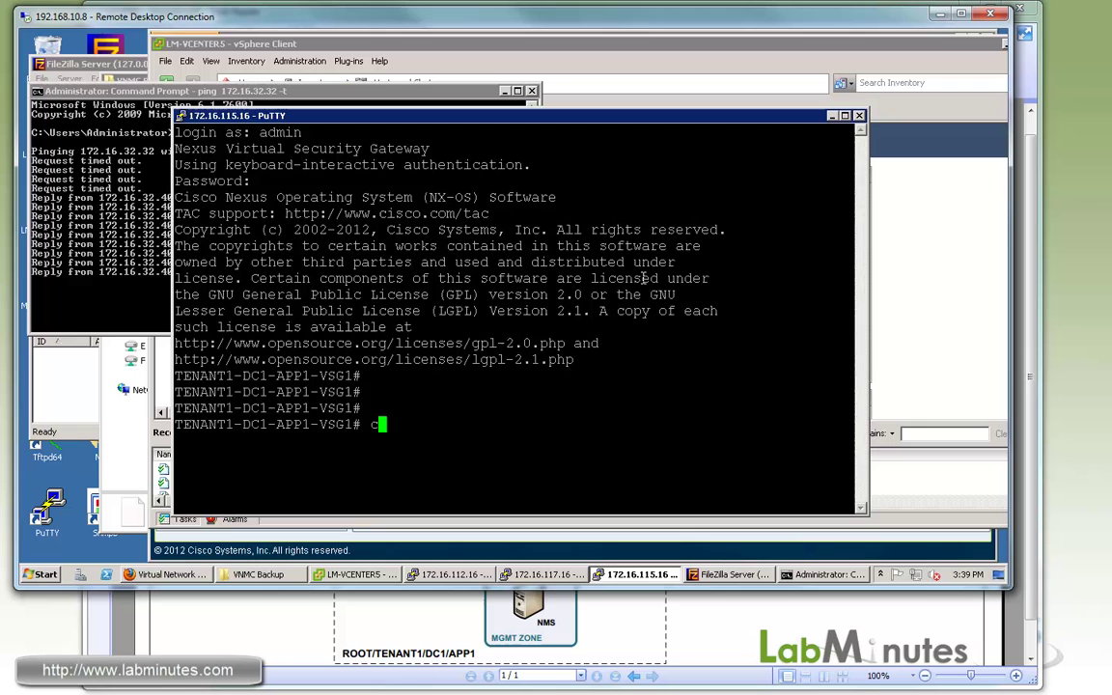
type("onf t")
key("Return")
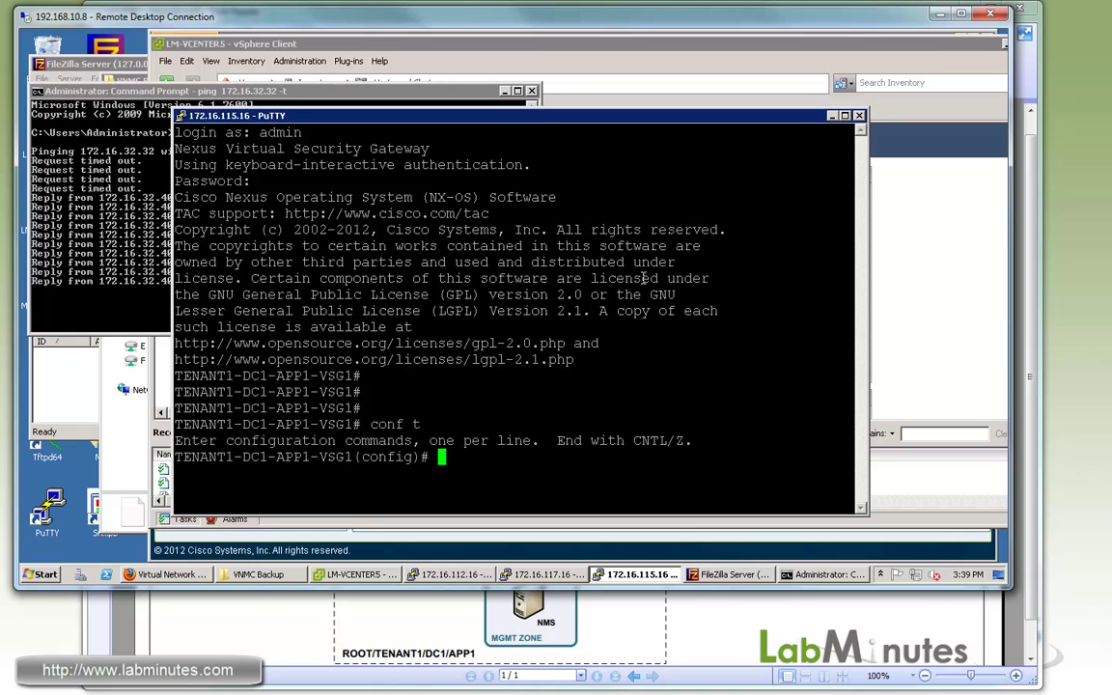
type("vnm,")
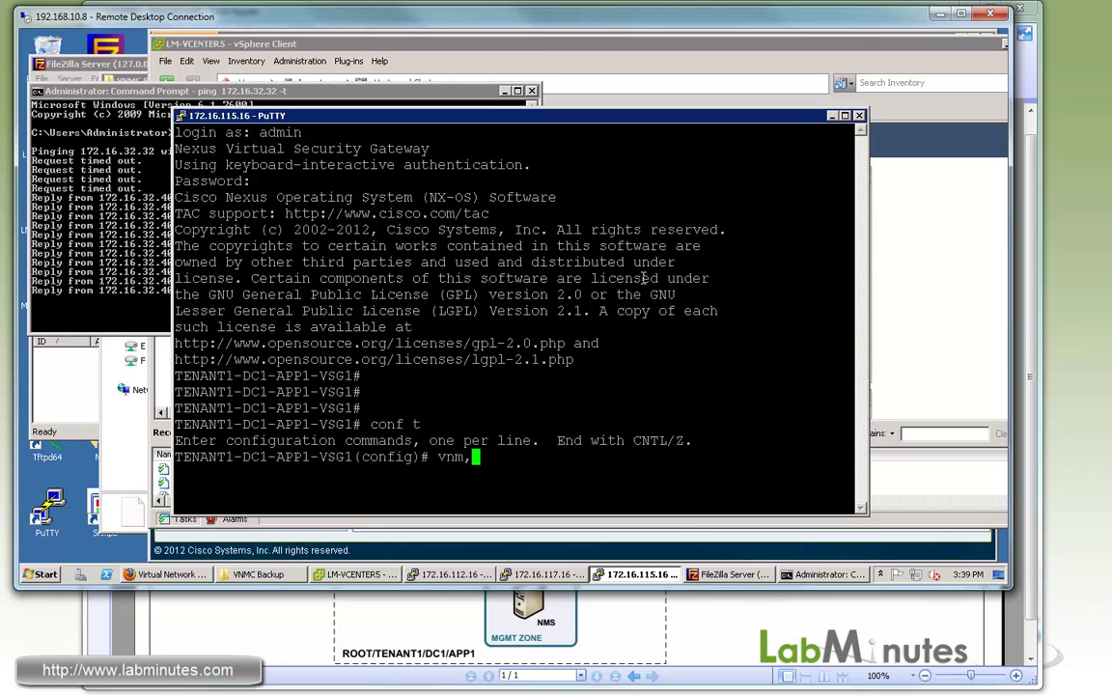
key("BackSpace")
key("BackSpace")
type("m-policy-agent")
key("Return")
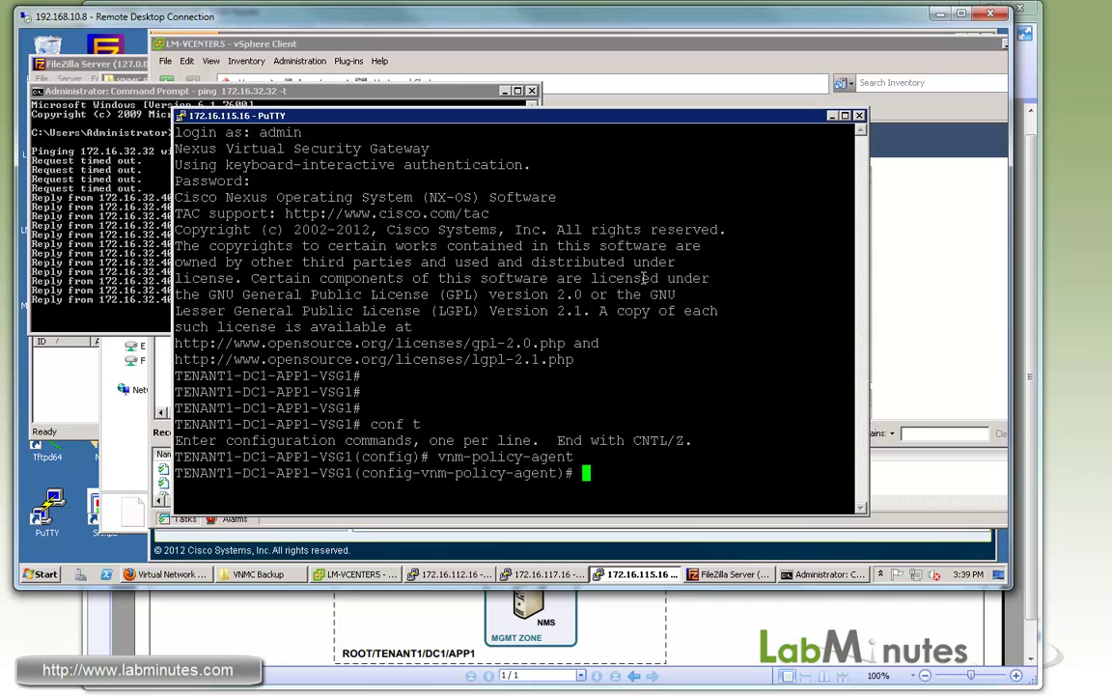
type("no policy-agent-image")
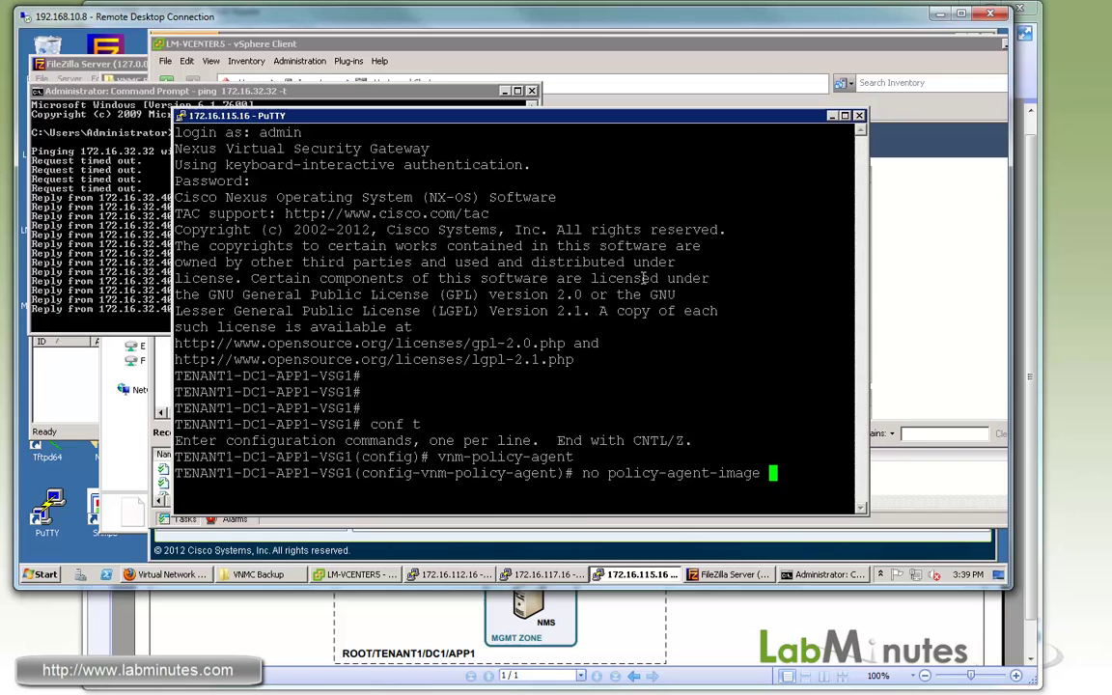
key("Return")
key("Return")
key("Return")
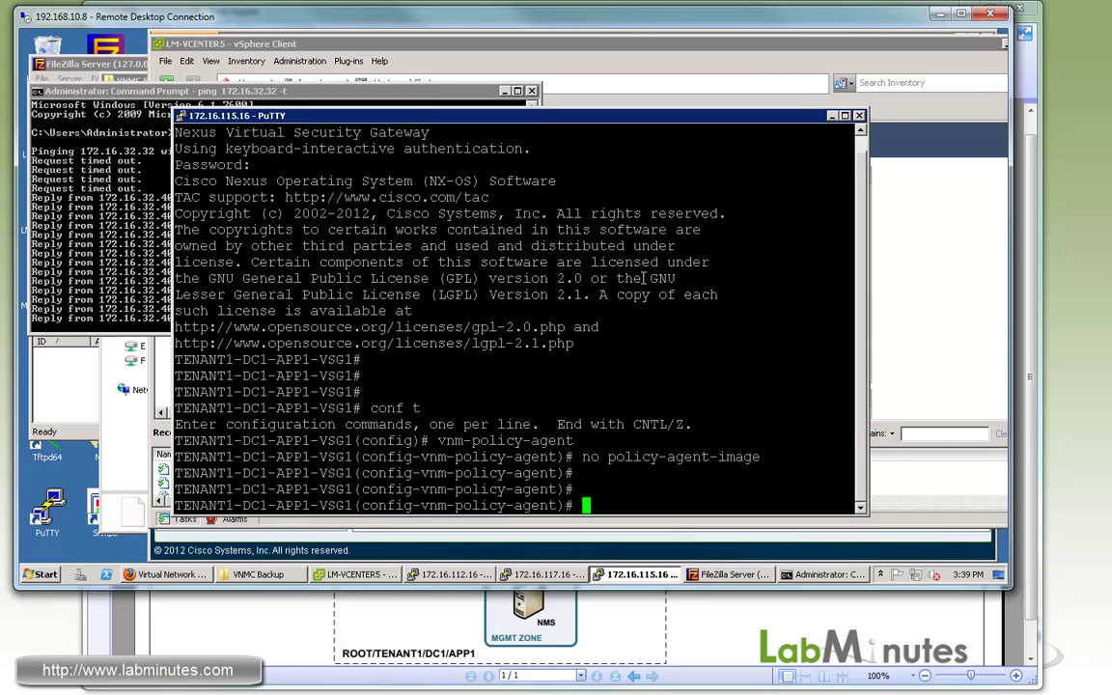
Exit and run 'sh vnm-pa status' to confirm the agent reads Not Installed.
type("exi")
key("Return")
type("sh vnm-pa")
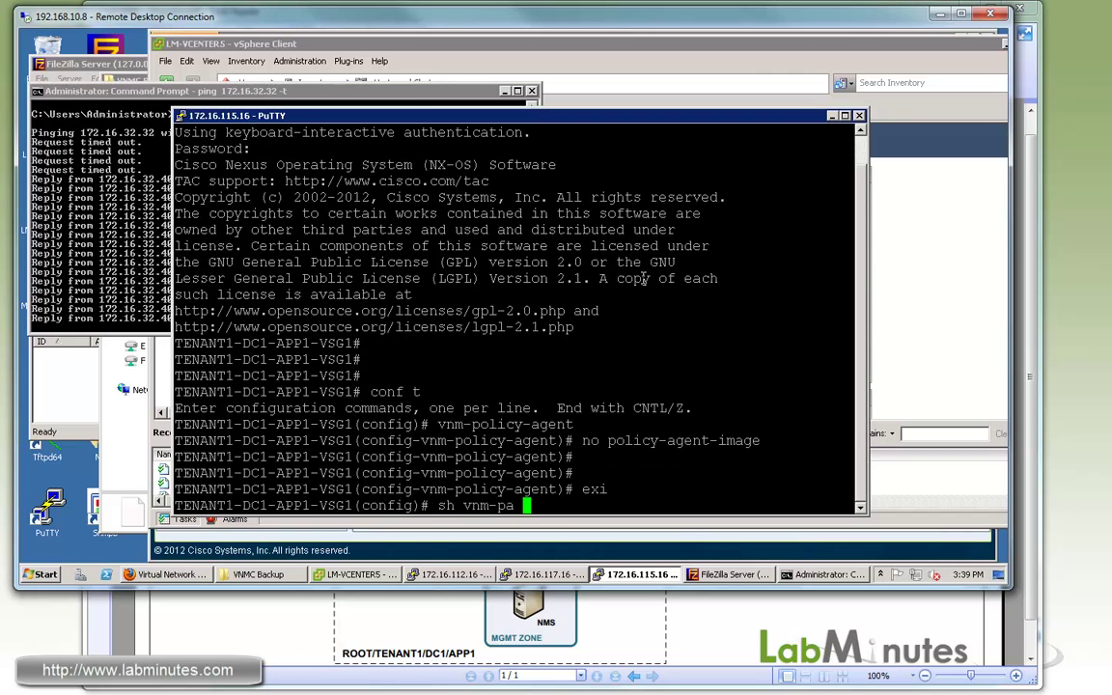
type(" status")
key("Return")
key("Return")
key("Return")
key("Return")
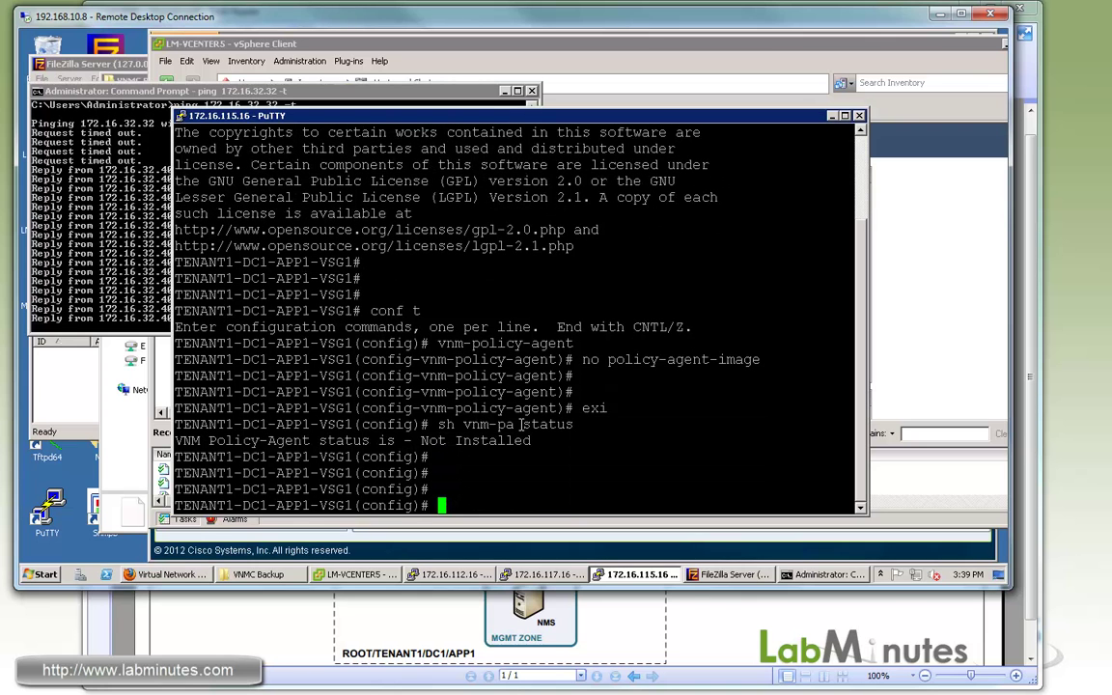
left_click_drag(499, 440, 294, 427)
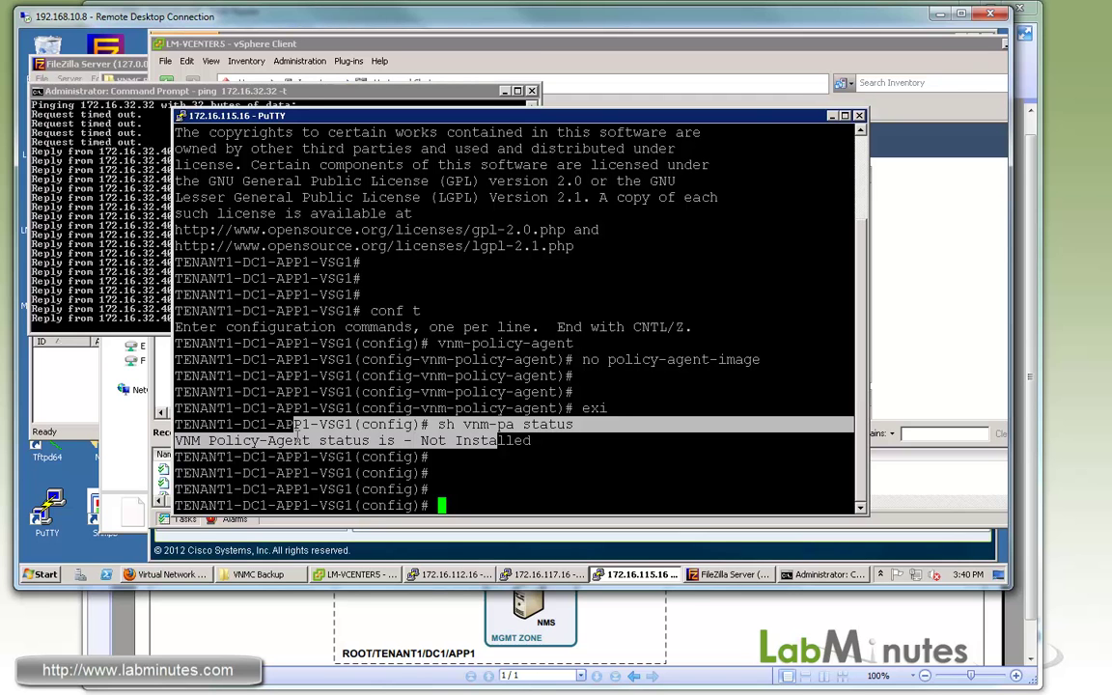
On the ASA, enter conf t and attempt 'no vnmc policy-agent', which returns an error.
left_click(546, 575)
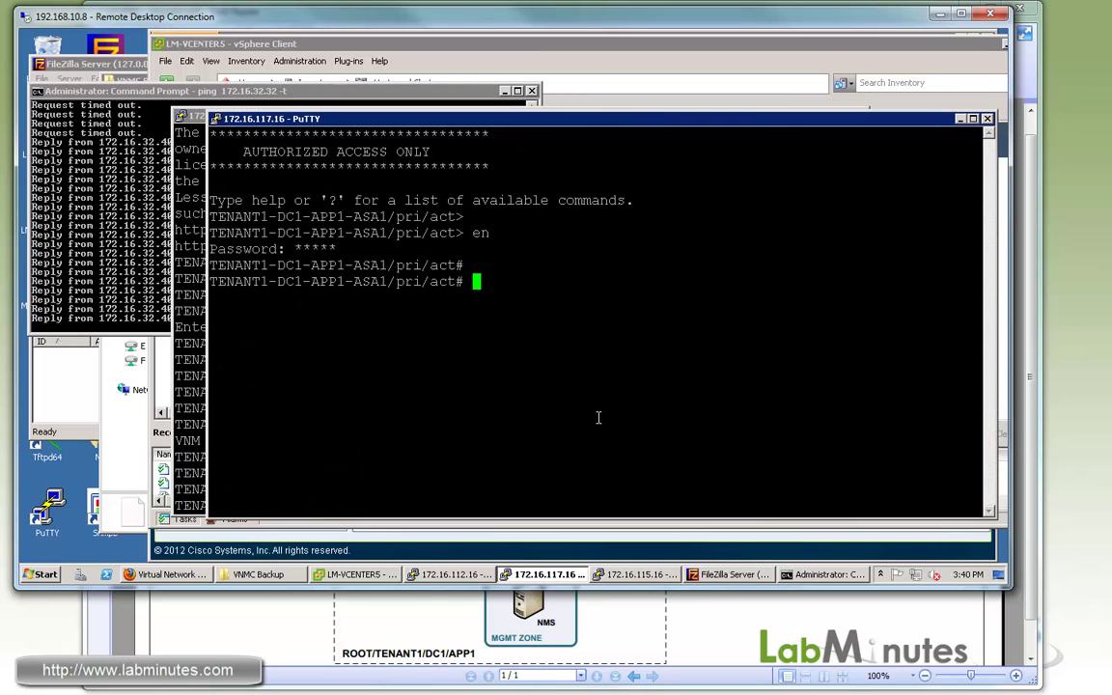
key("Return")
type("conf t")
key("Return")
type("no vnm")
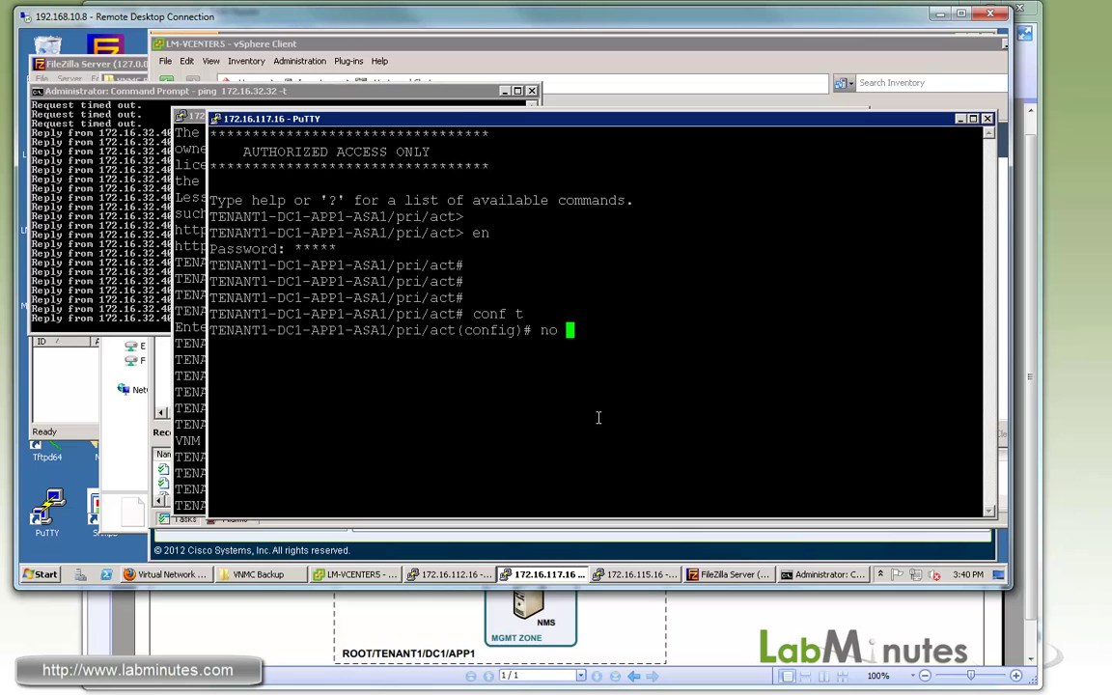
key("Tab")
type("po")
key("Tab")
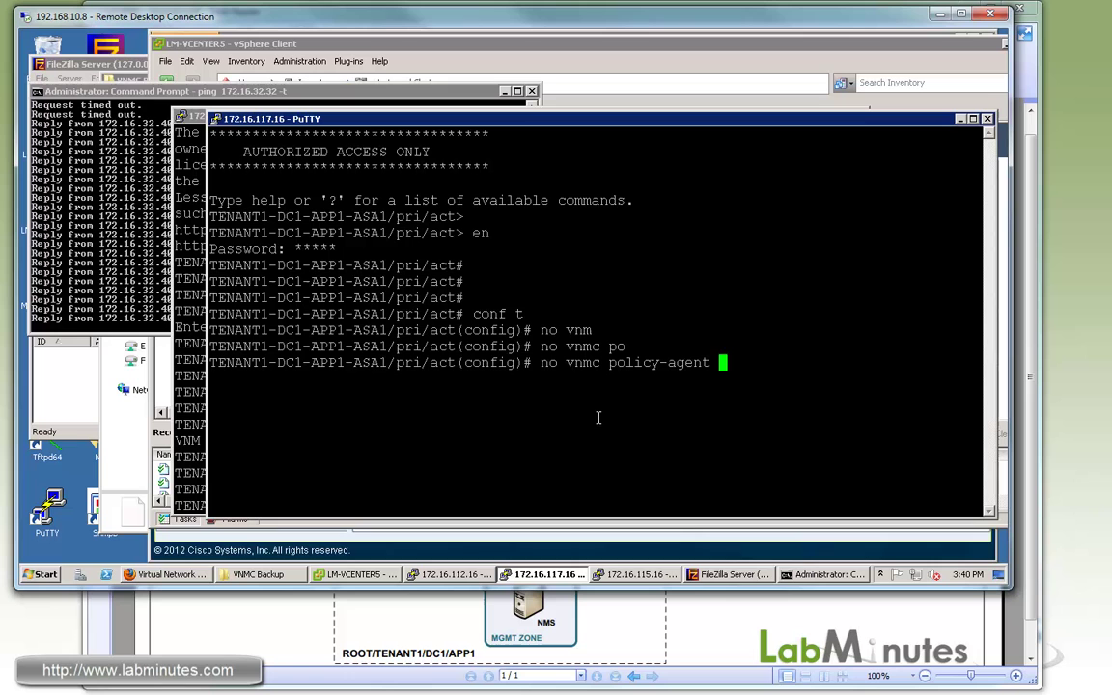
key("Return")
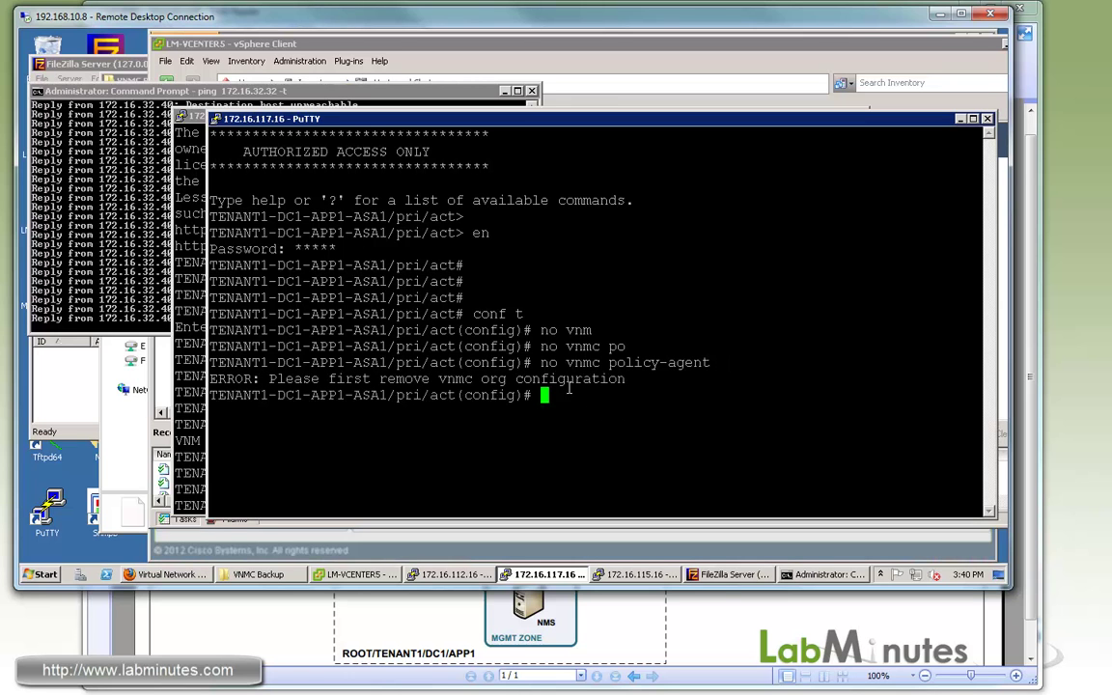
left_click_drag(329, 378, 570, 379)
left_click(438, 377)
left_click_drag(443, 379, 510, 384)
left_click(653, 412)
Display the running VNMC configuration with 'sh run vnmc'.
type("sh run vnm")
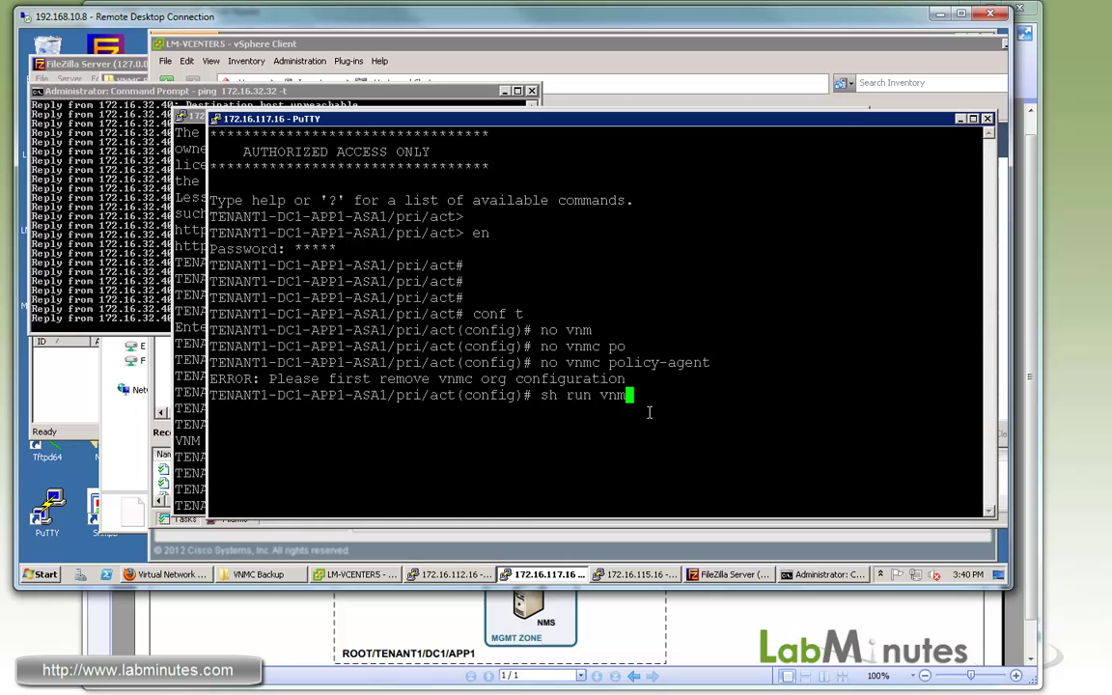
key("Return")
key("Up")
type("c")
key("Return")
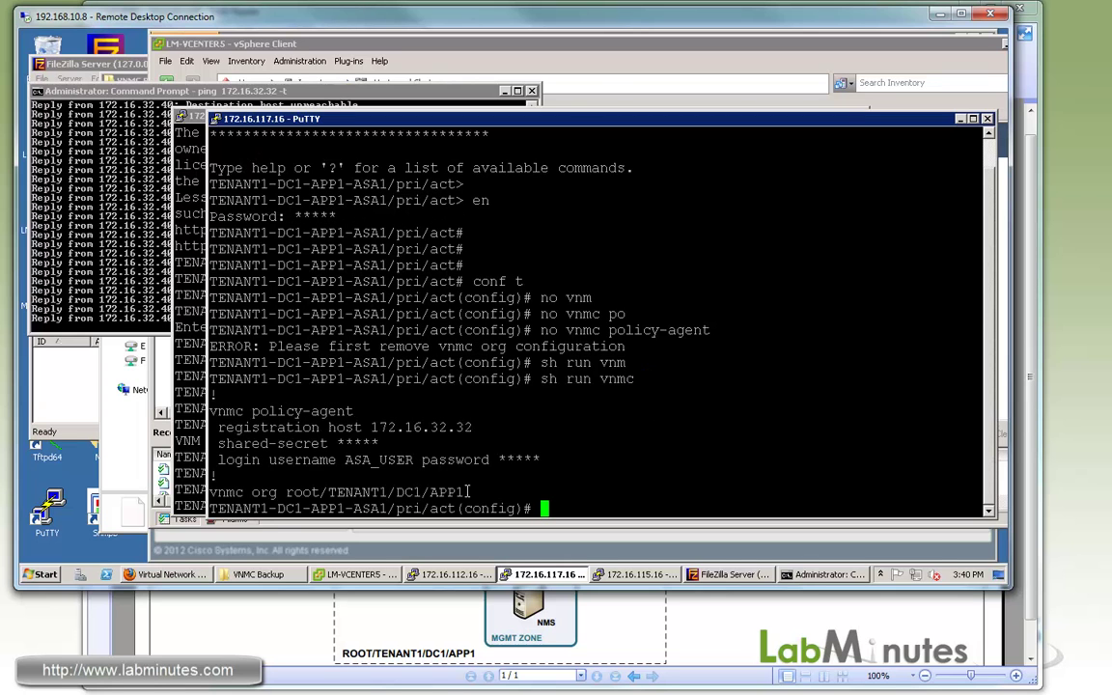
Run 'no vnmc org root/TENANT1/DC1/APP1', which fails with a connection timeout.
left_click_drag(210, 492, 479, 493)
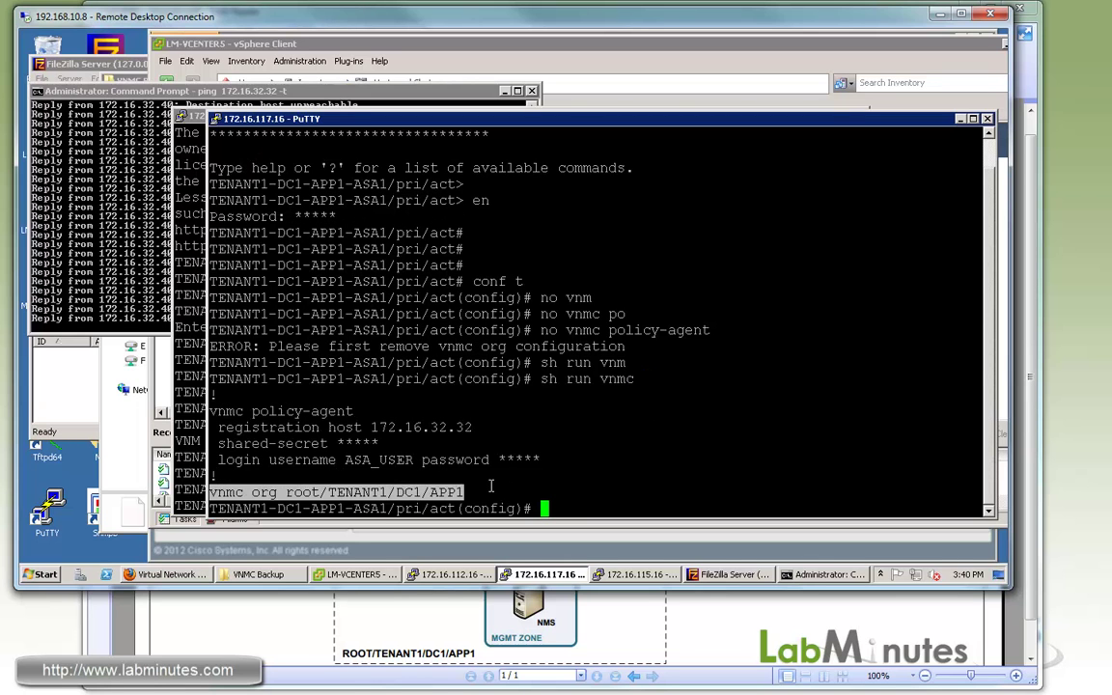
type("no")
right_click(592, 413)
key("Return")
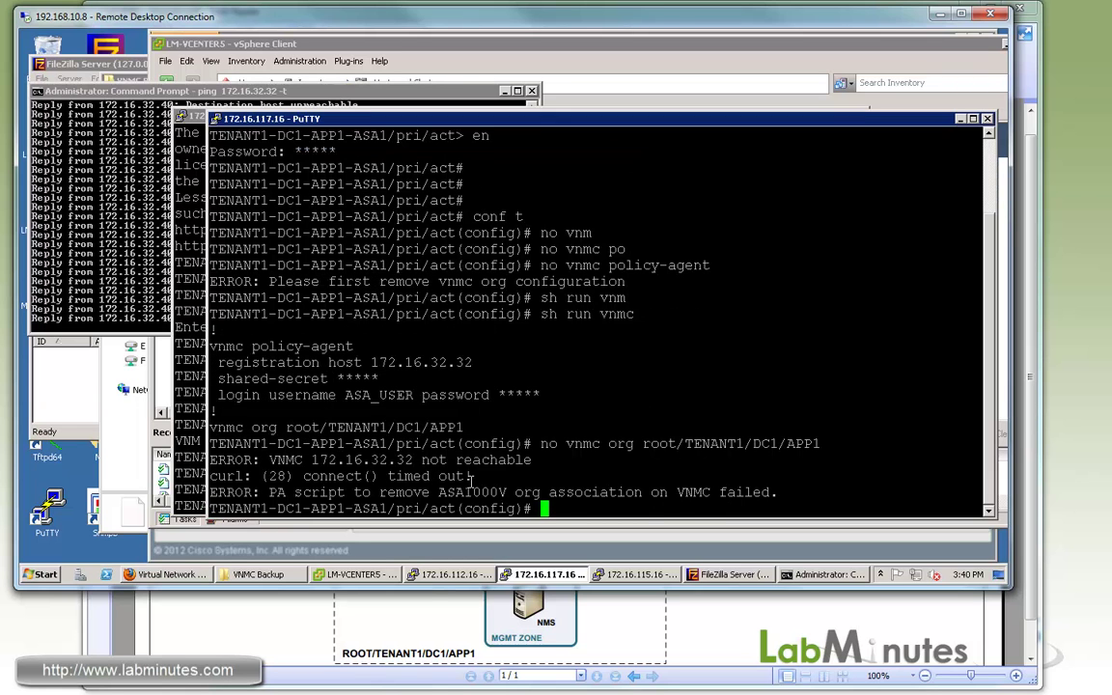
left_click_drag(303, 476, 436, 476)
left_click_drag(416, 427, 209, 427)
left_click_drag(451, 422, 471, 426)
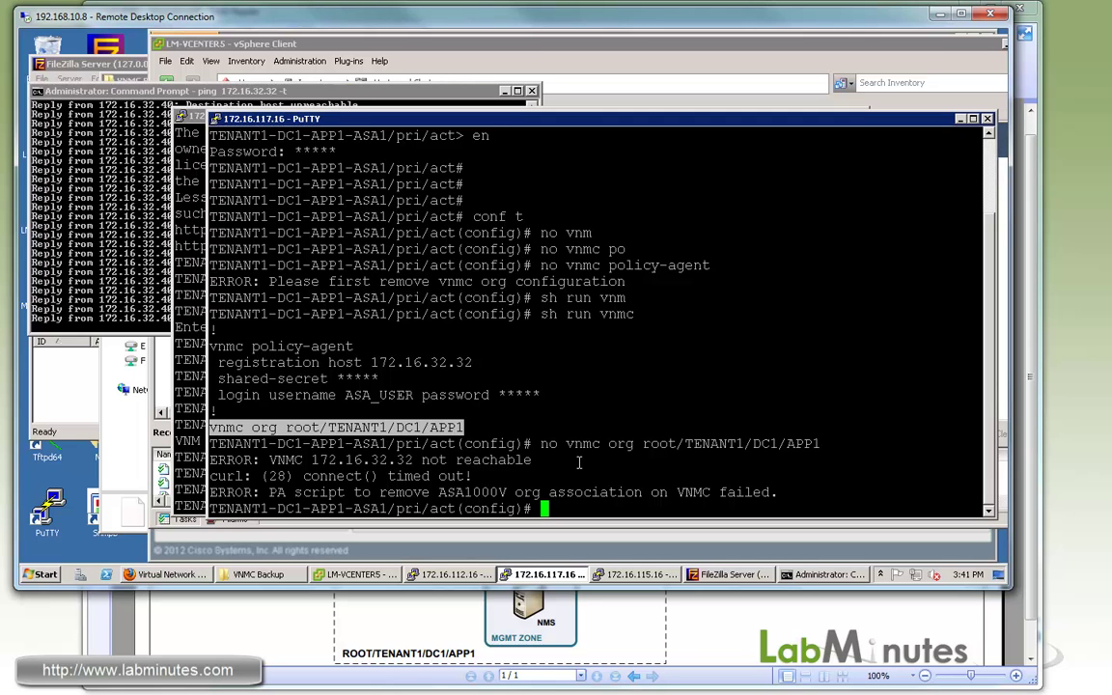
key("Return")
key("Return")
key("Return")
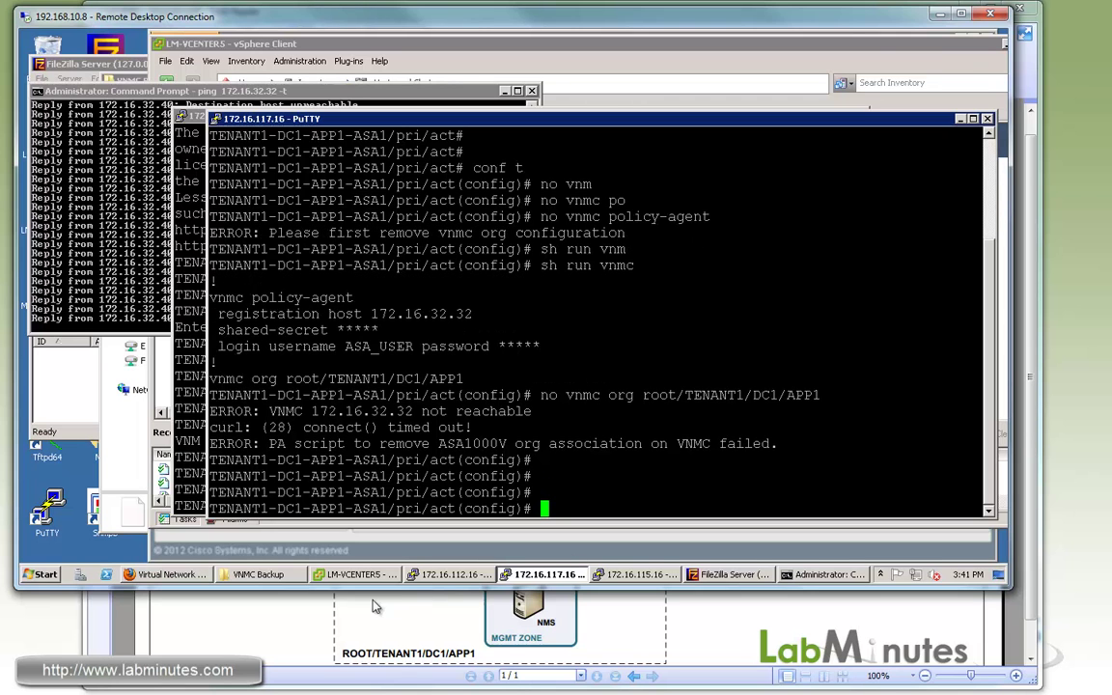
On LM-N1KV, enter conf t and vnm-policy-agent, then run 'no policy-agent-image'.
left_click(451, 574)
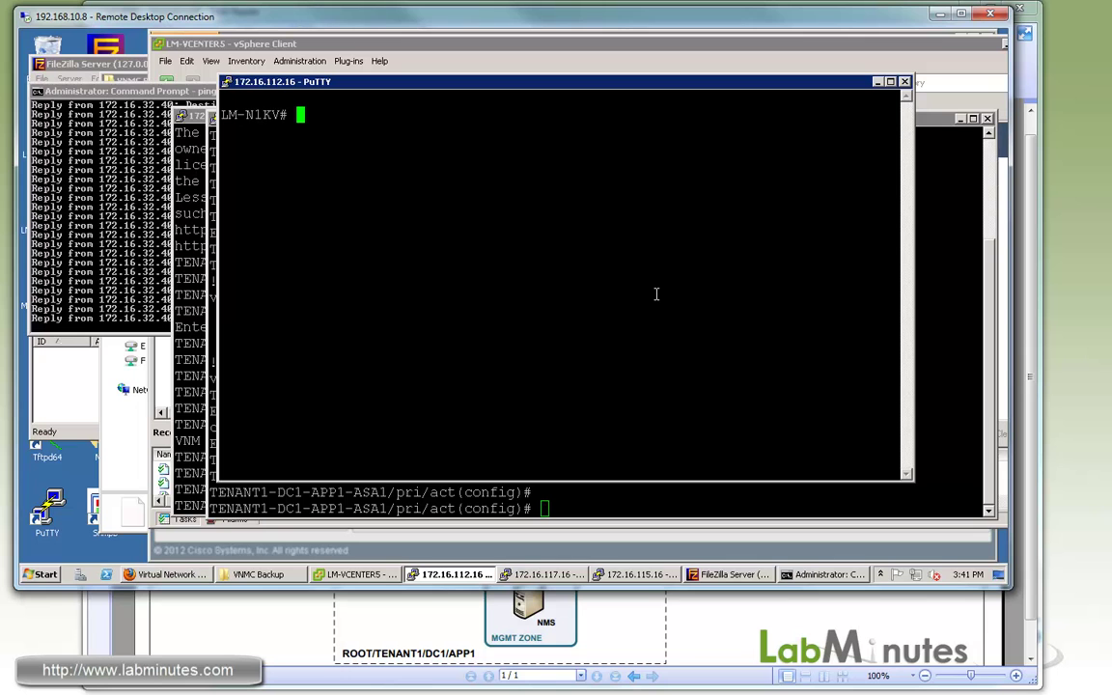
type("conf t")
key("Return")
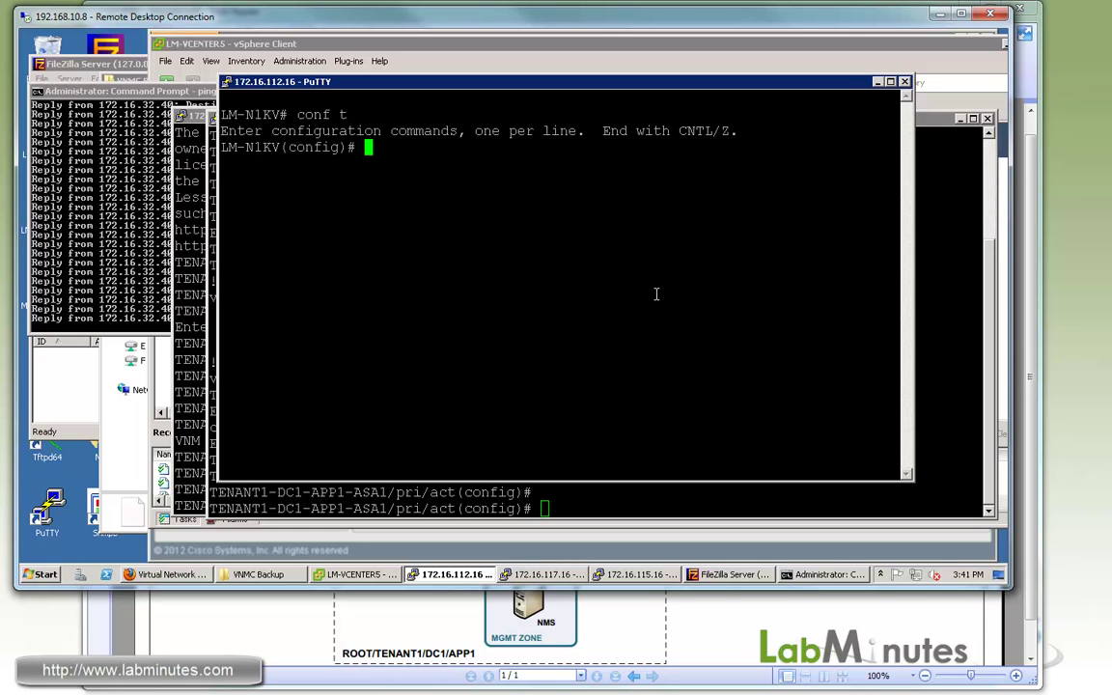
key("Return")
type("vnm-policy-agent")
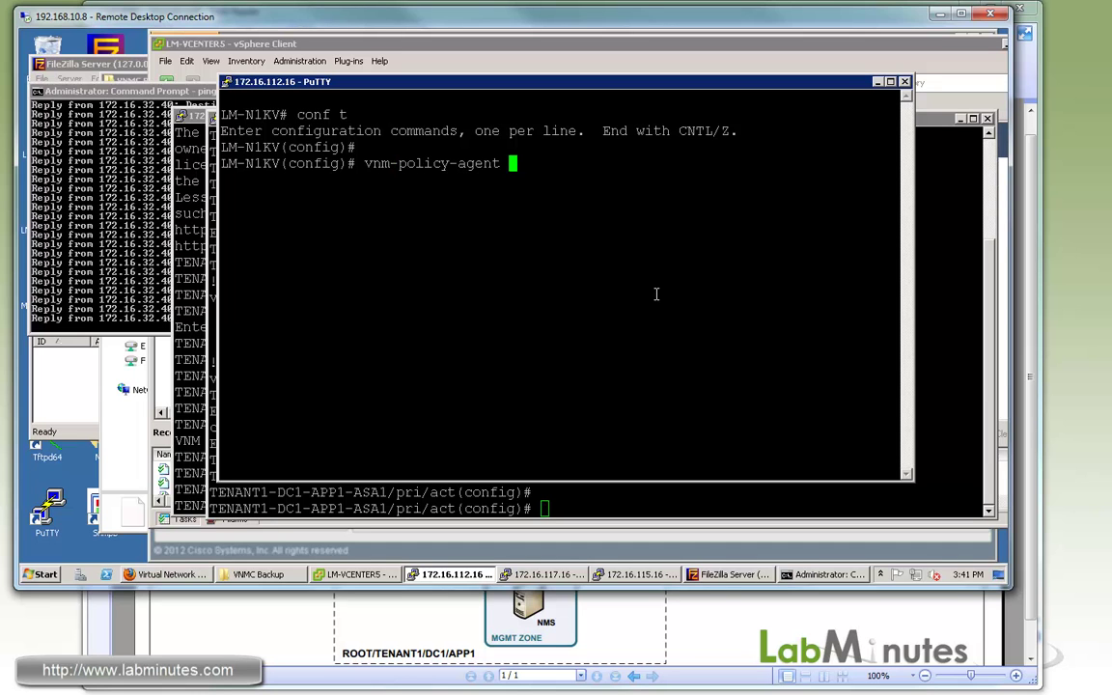
key("Return")
type("no p")
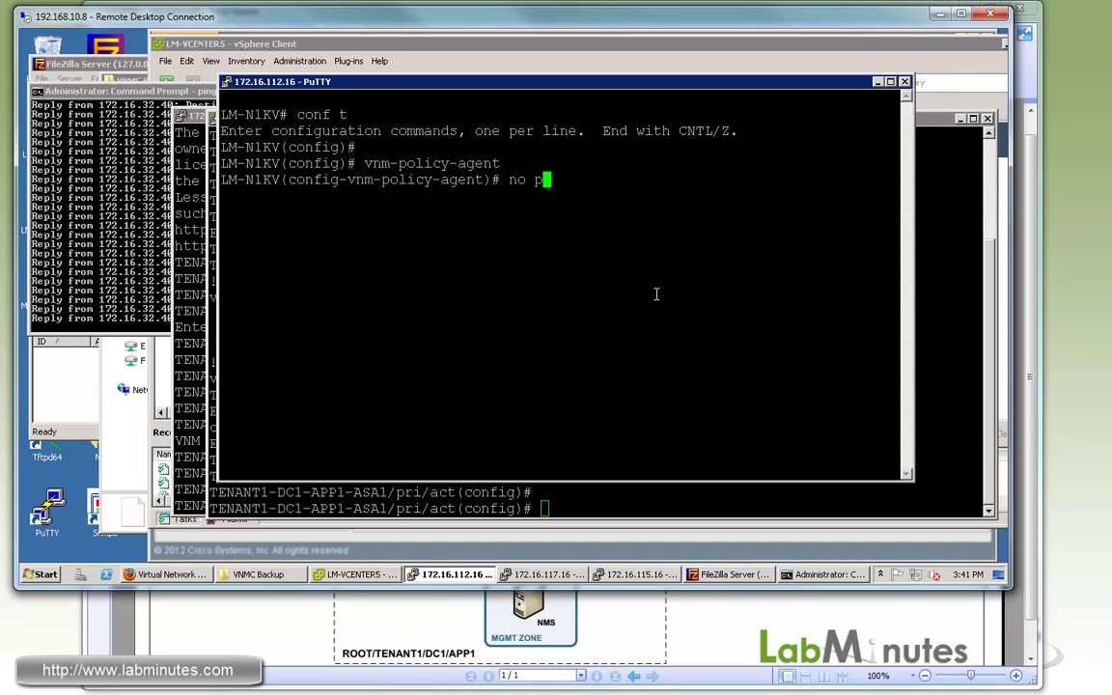
type("ol")
key("Tab")
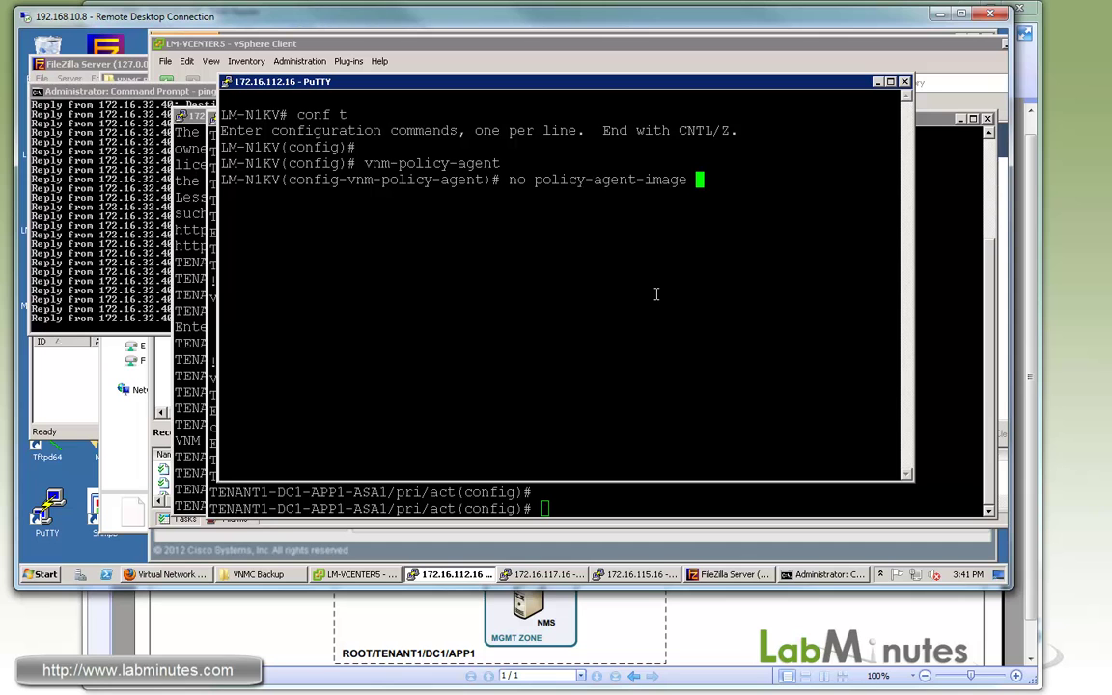
key("Return")
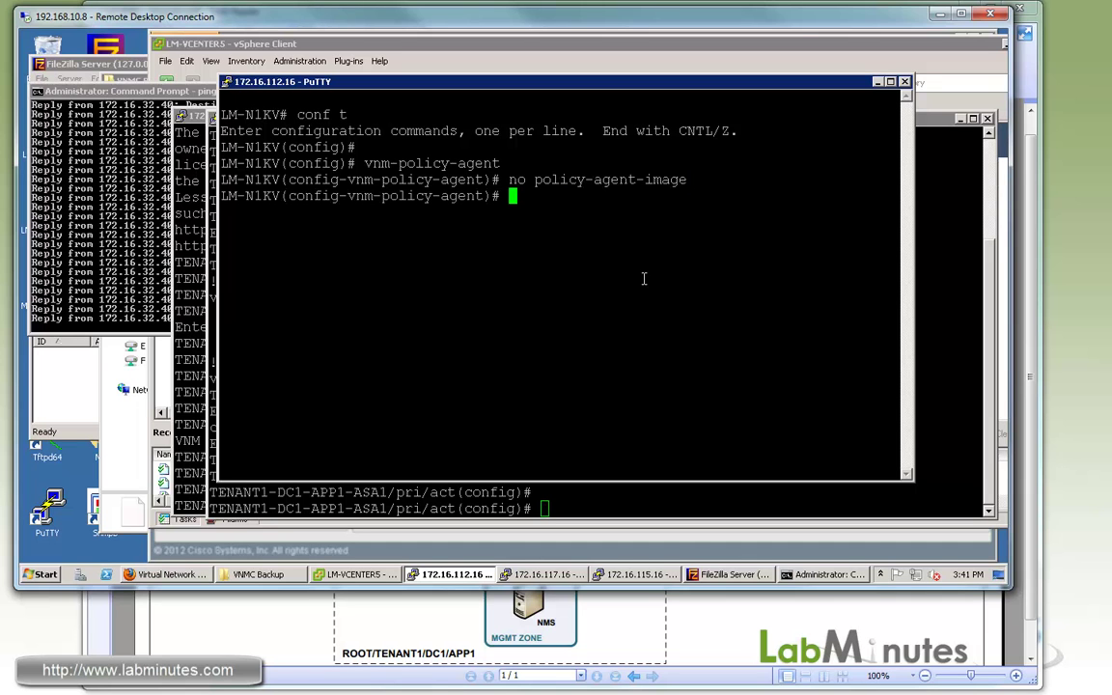
left_click_drag(702, 87, 714, 79)
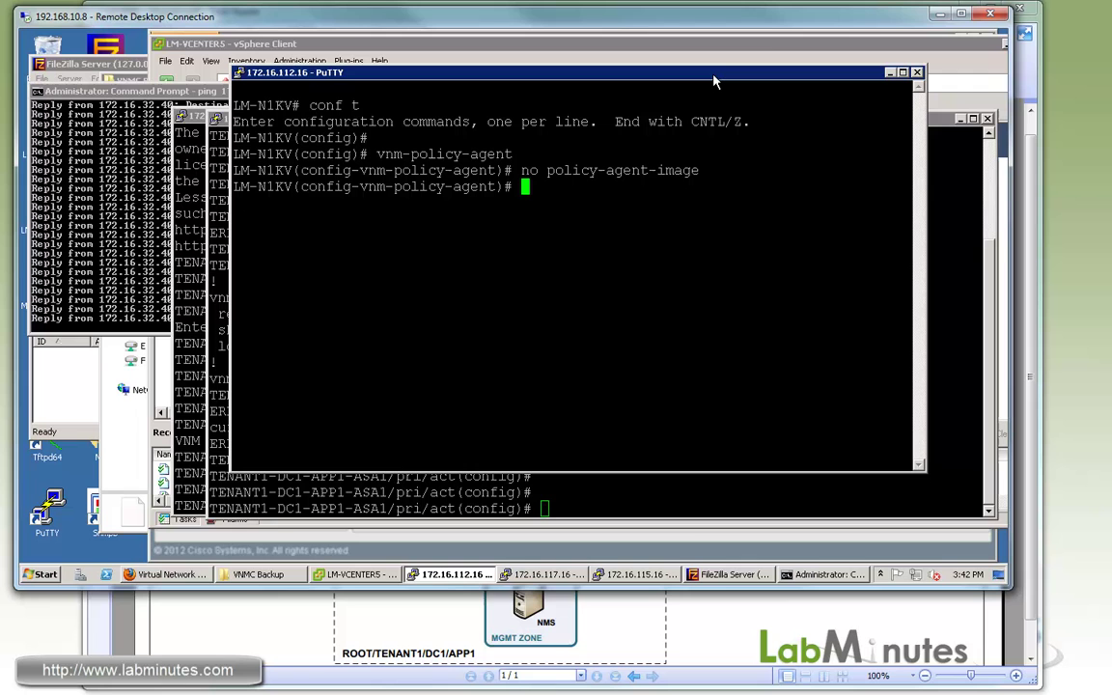
Connect LM-VNMC-NEW's Network adapter 1 to VM_VLAN32 (LM-N1KV) through Edit Settings.
left_click(598, 44)
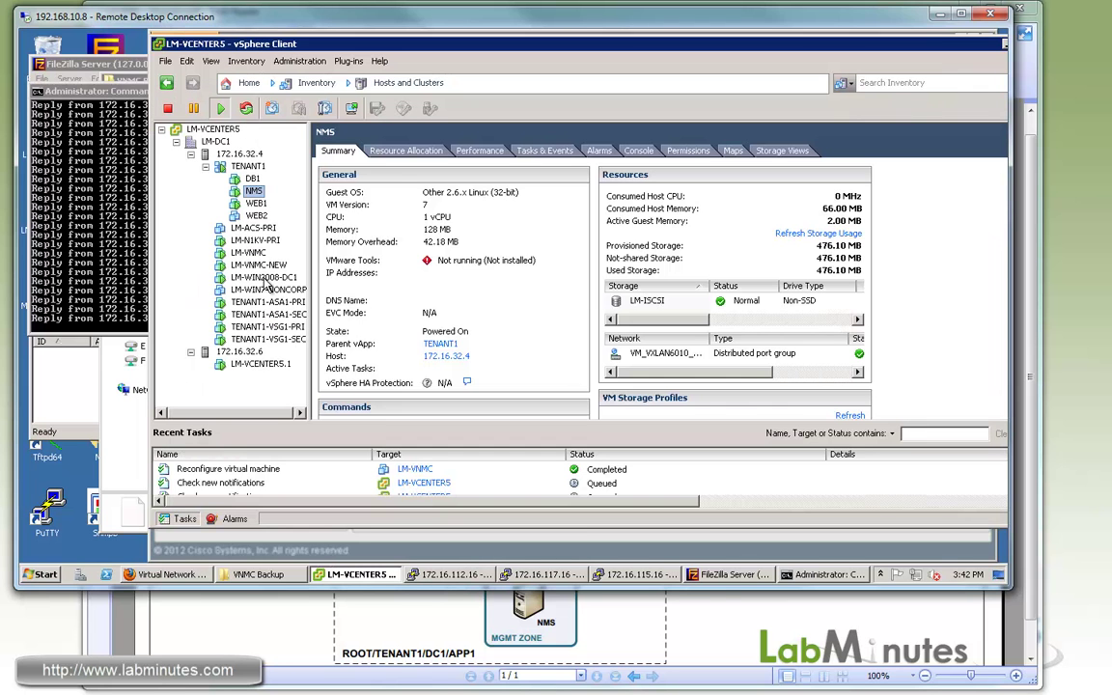
left_click(259, 265)
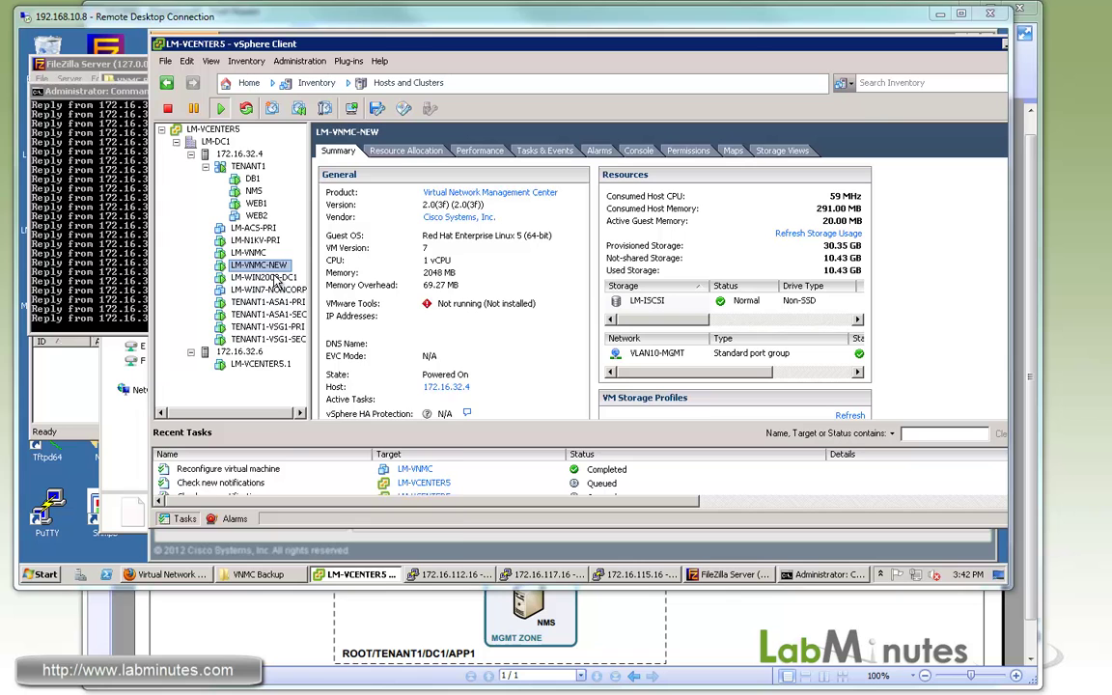
right_click(274, 262)
left_click(299, 294)
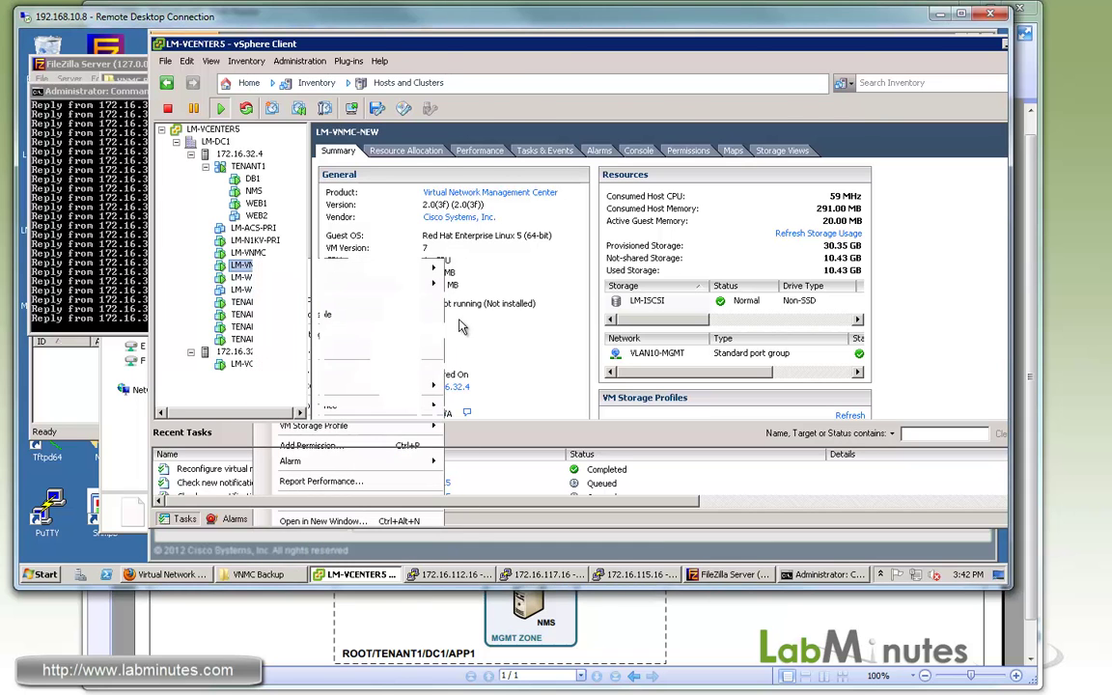
left_click(440, 227)
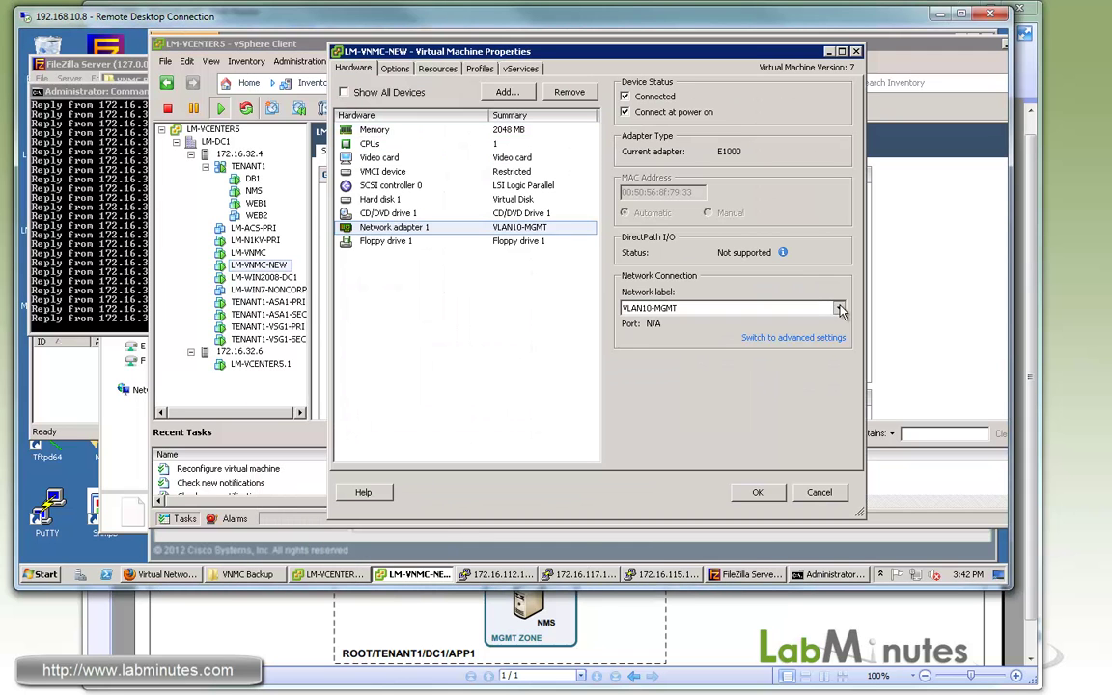
left_click(840, 310)
scroll(676, 366, "down", 5)
left_click(672, 367)
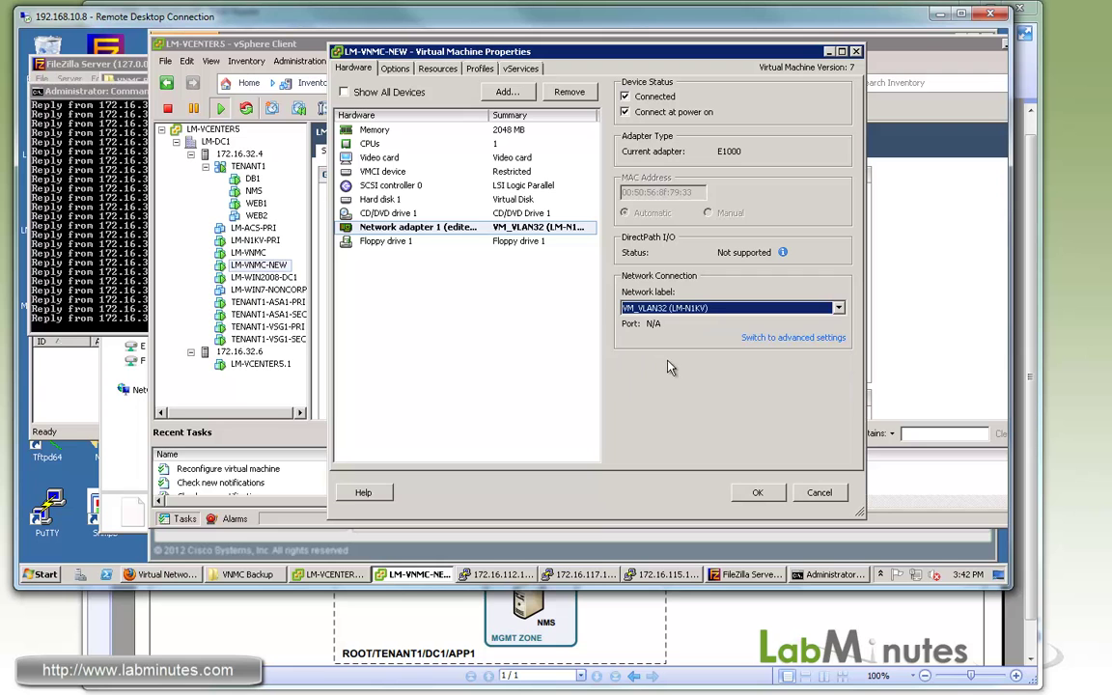
left_click(757, 492)
left_click(92, 253)
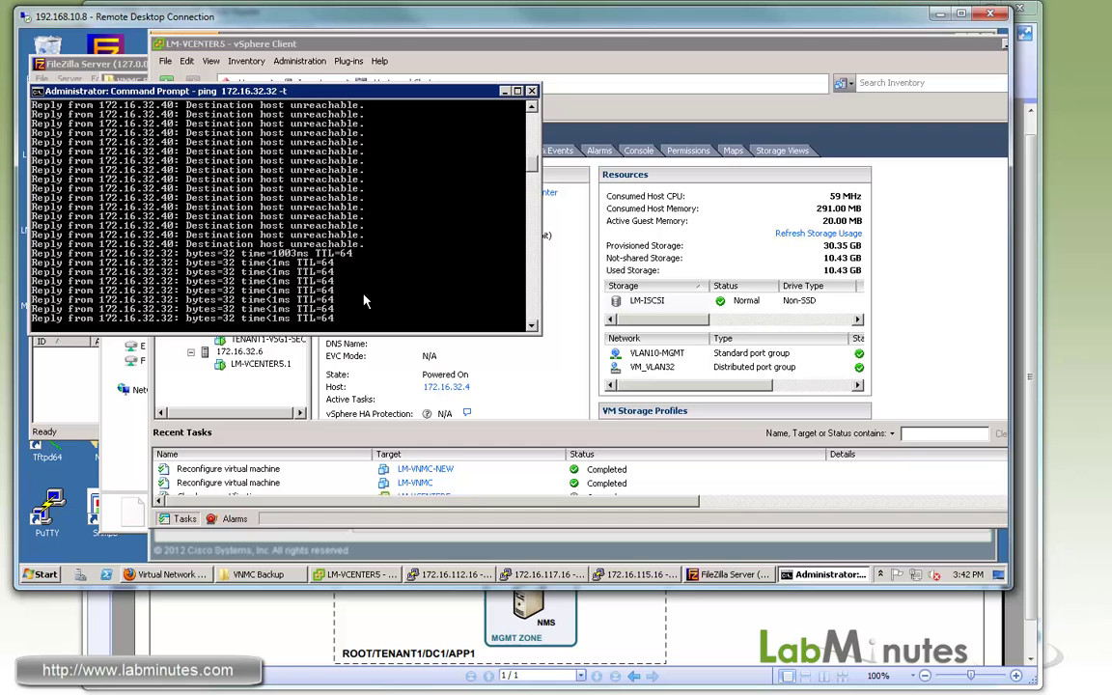
Acknowledge the VNMC Session Ended message and dismiss the server connection error.
left_click(169, 574)
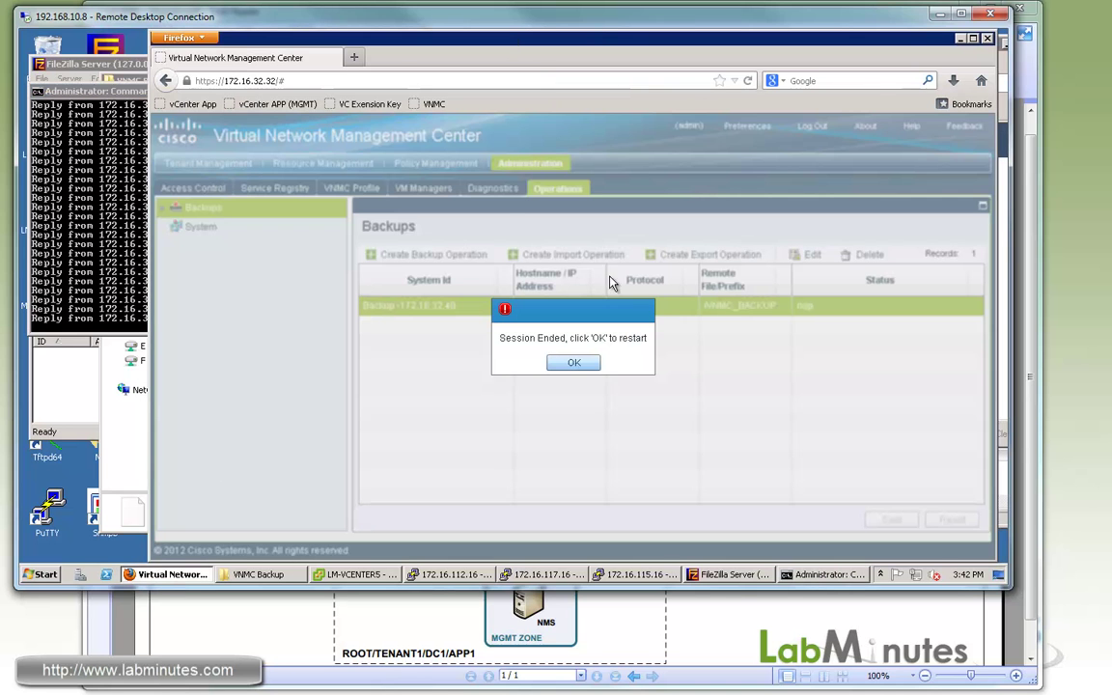
left_click(574, 362)
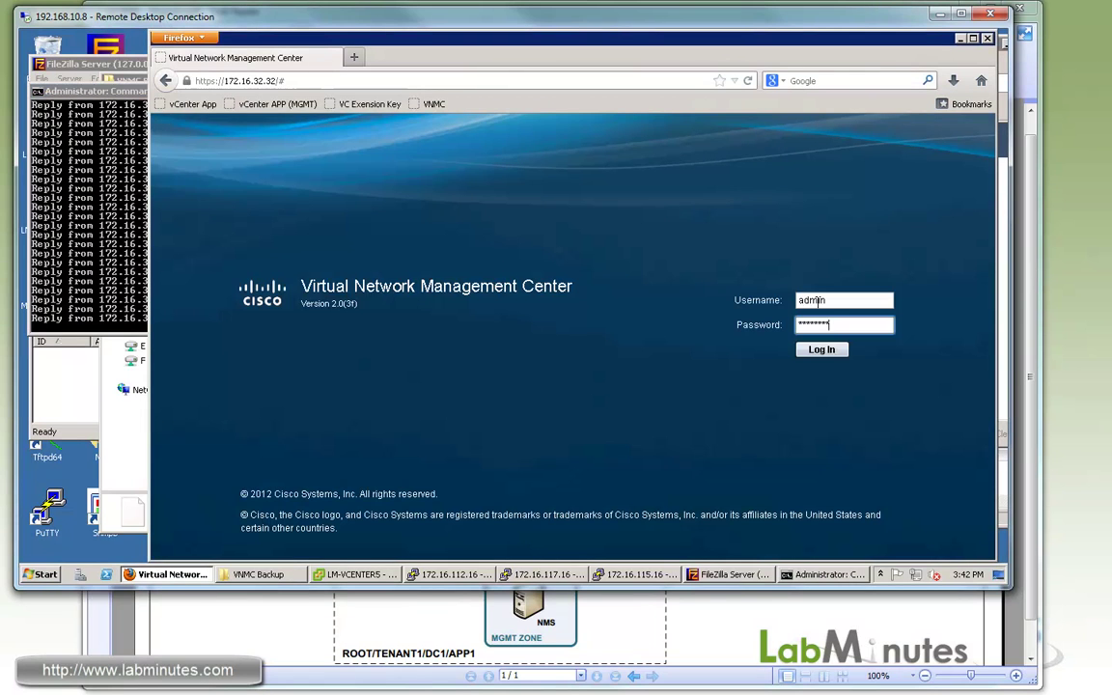
left_click(822, 350)
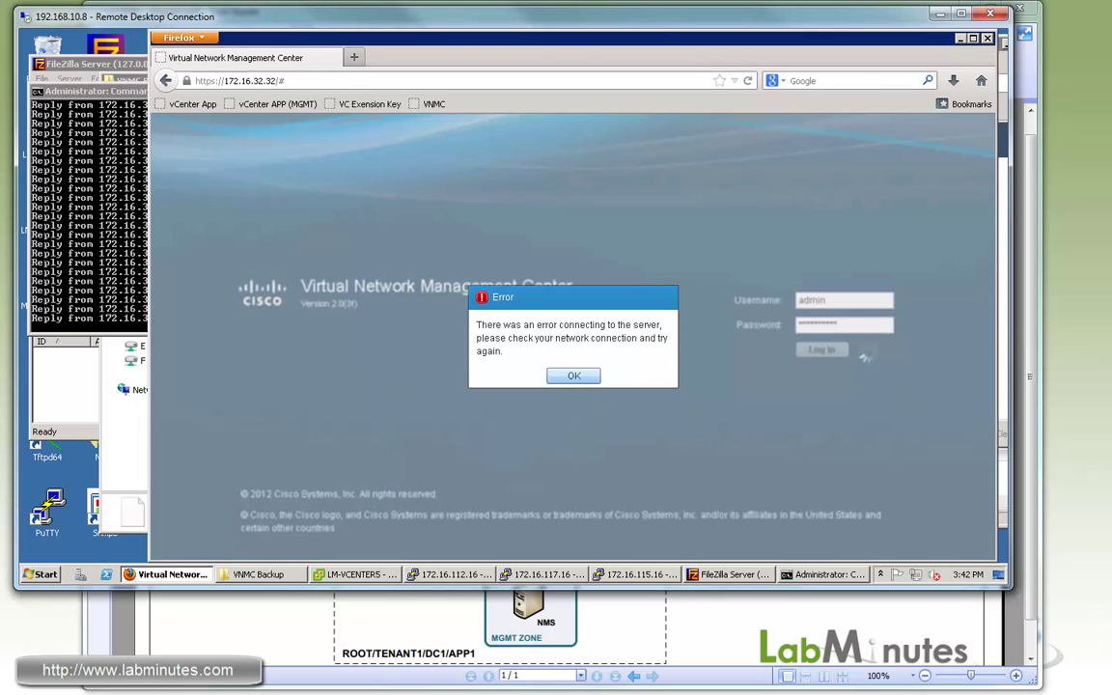
left_click(573, 376)
Clear Firefox's recent history, cookies and cache from the Privacy options.
left_click(179, 38)
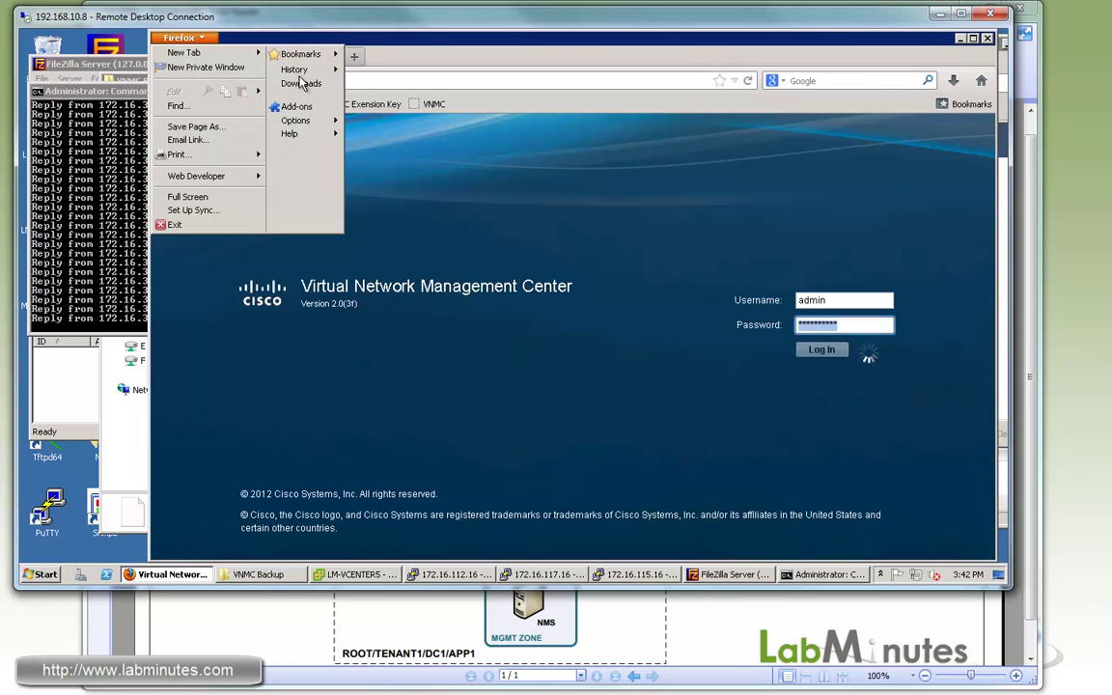
mouse_move(317, 123)
left_click(379, 116)
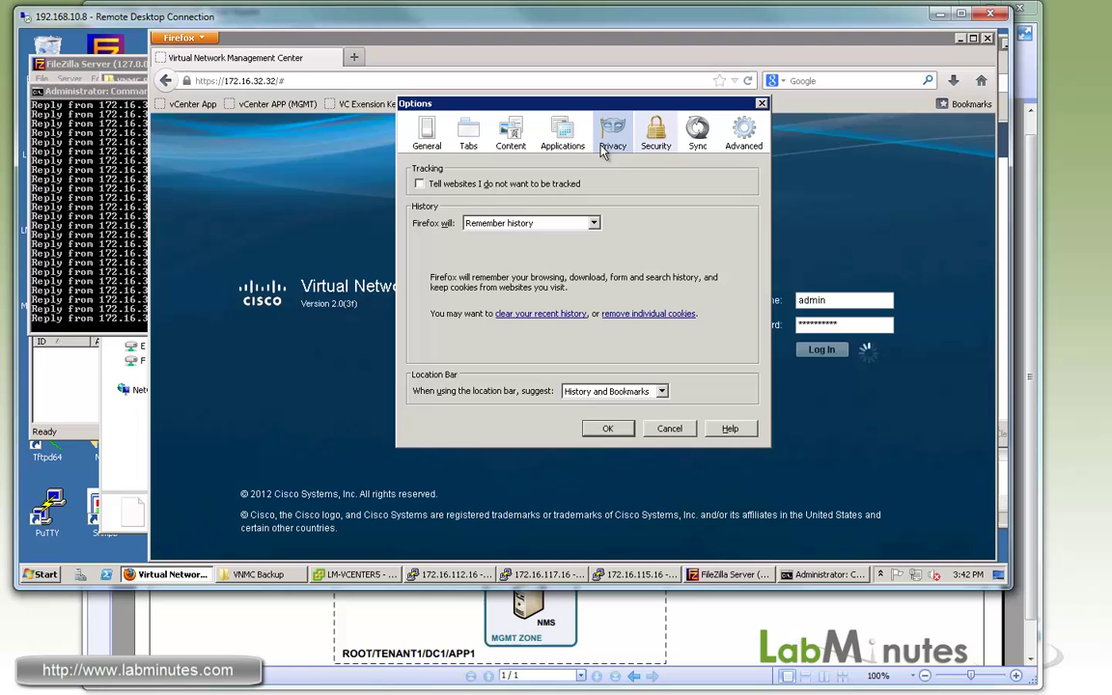
left_click(546, 317)
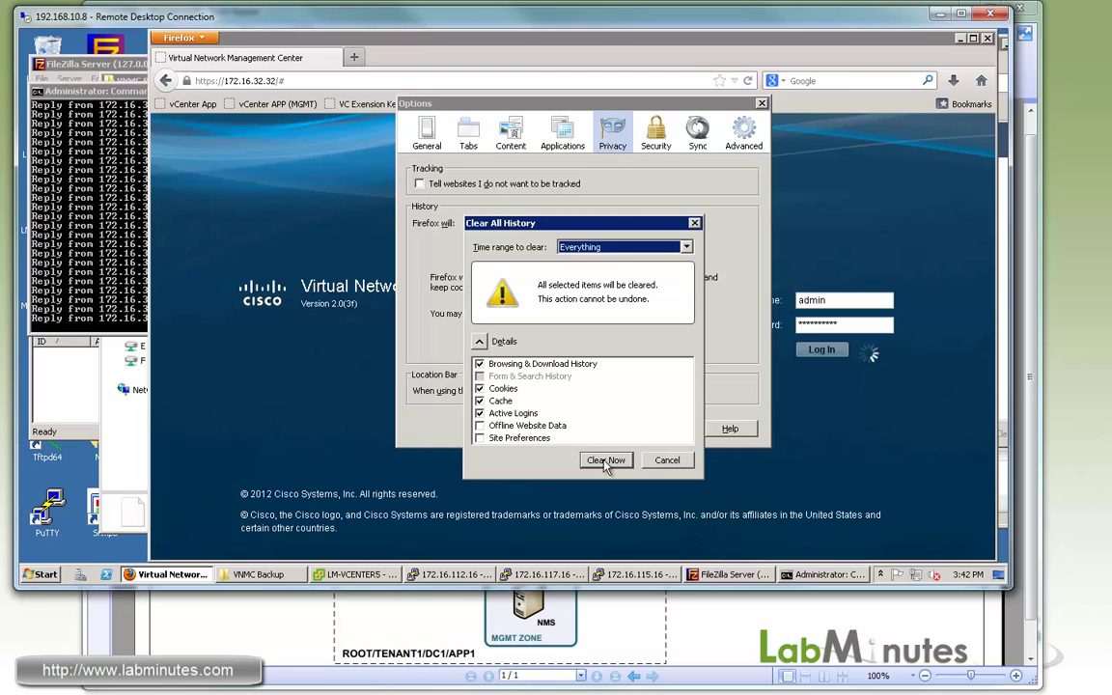
left_click(548, 420)
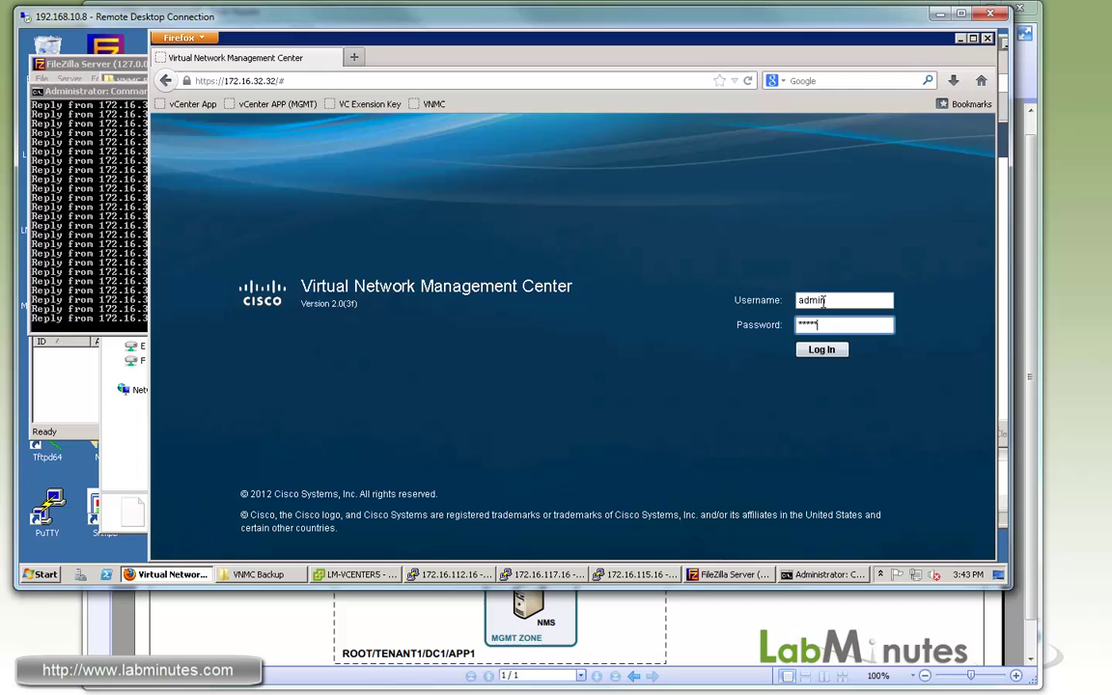
Log back in to the new VNMC with the admin password.
type("*****")
key("Return")
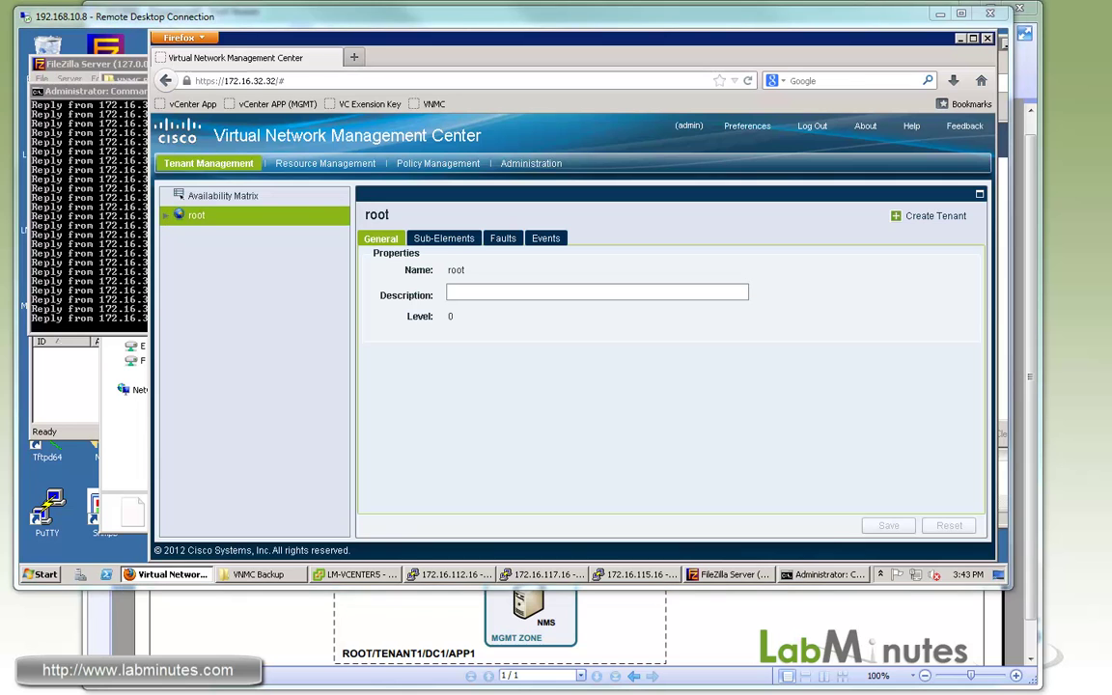
left_click(358, 574)
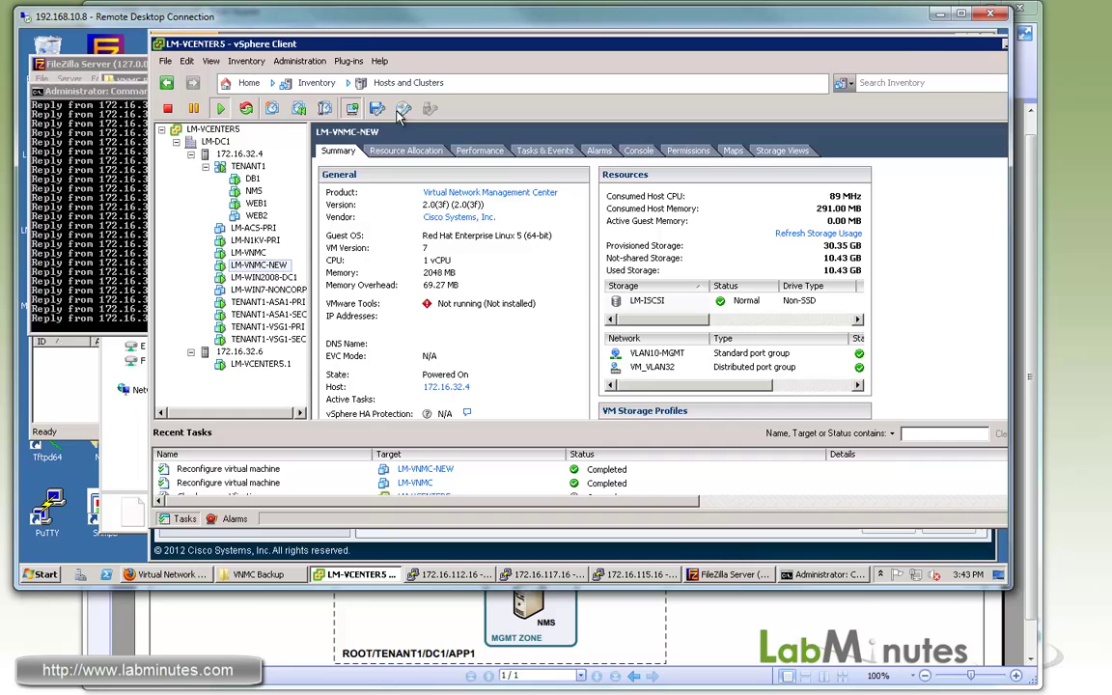
Log in to LM-VNMC-NEW's console and enter 'connect local-mgmt'.
left_click(1003, 53)
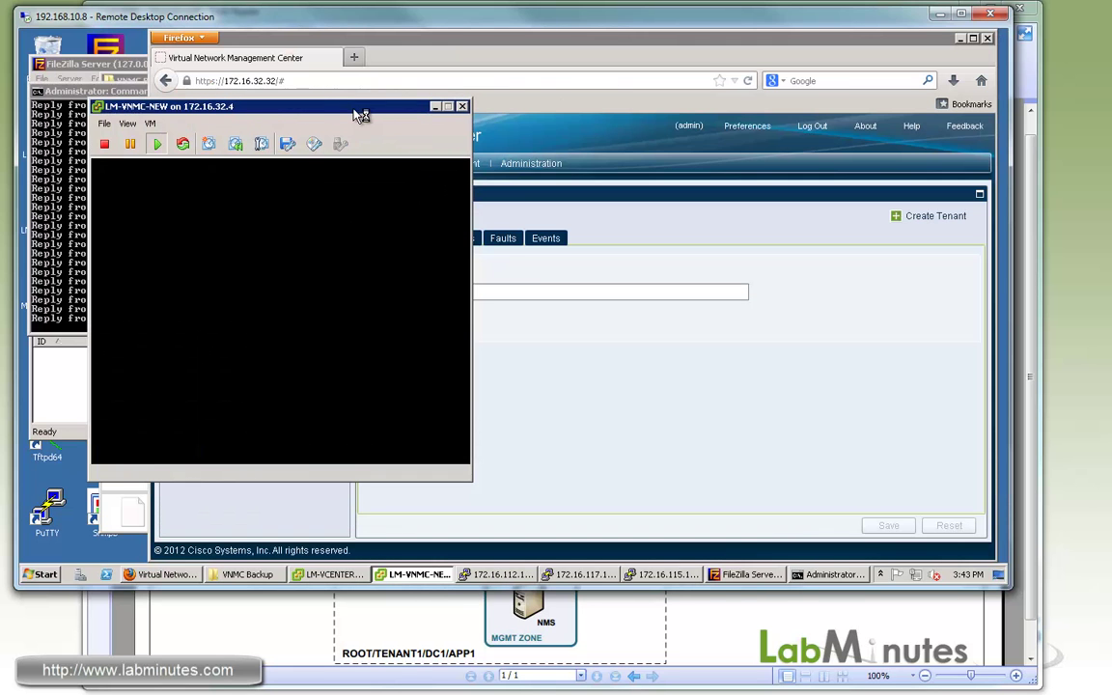
left_click_drag(326, 104, 427, 95)
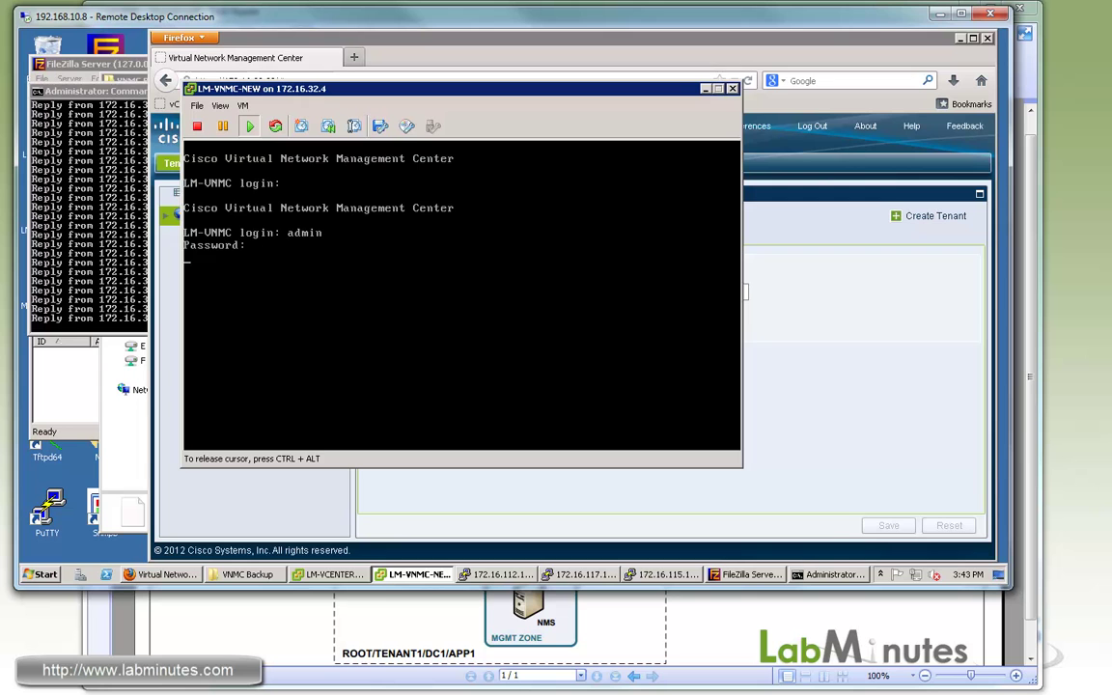
key("Return")
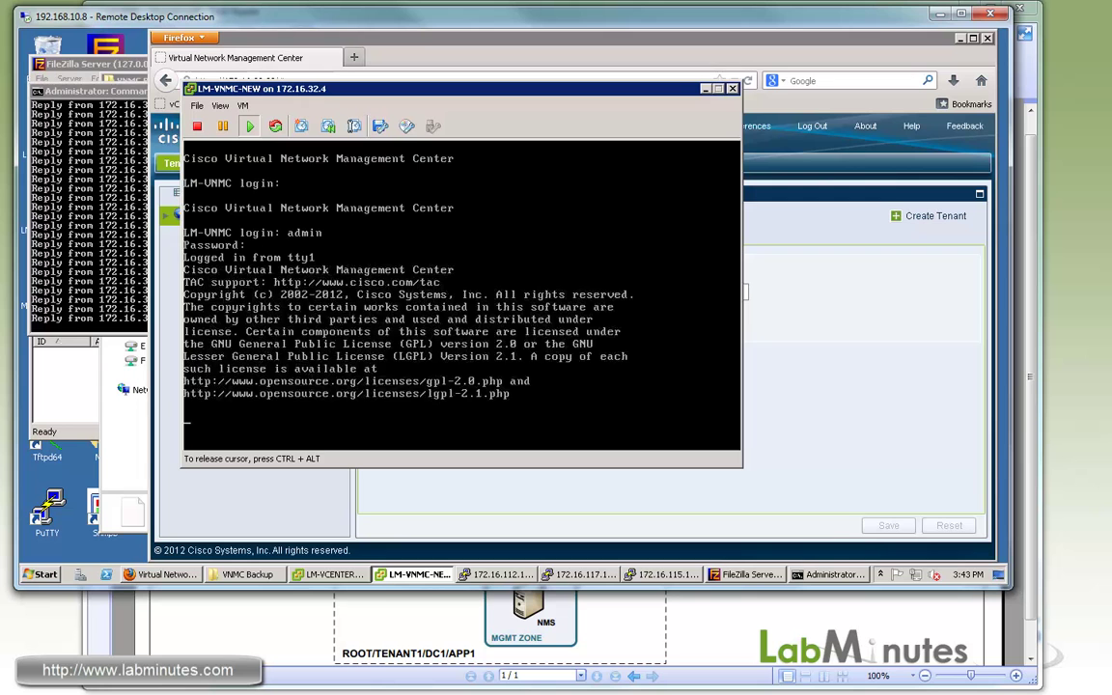
key("Return")
key("Return")
key("Return")
key("Return")
type("c")
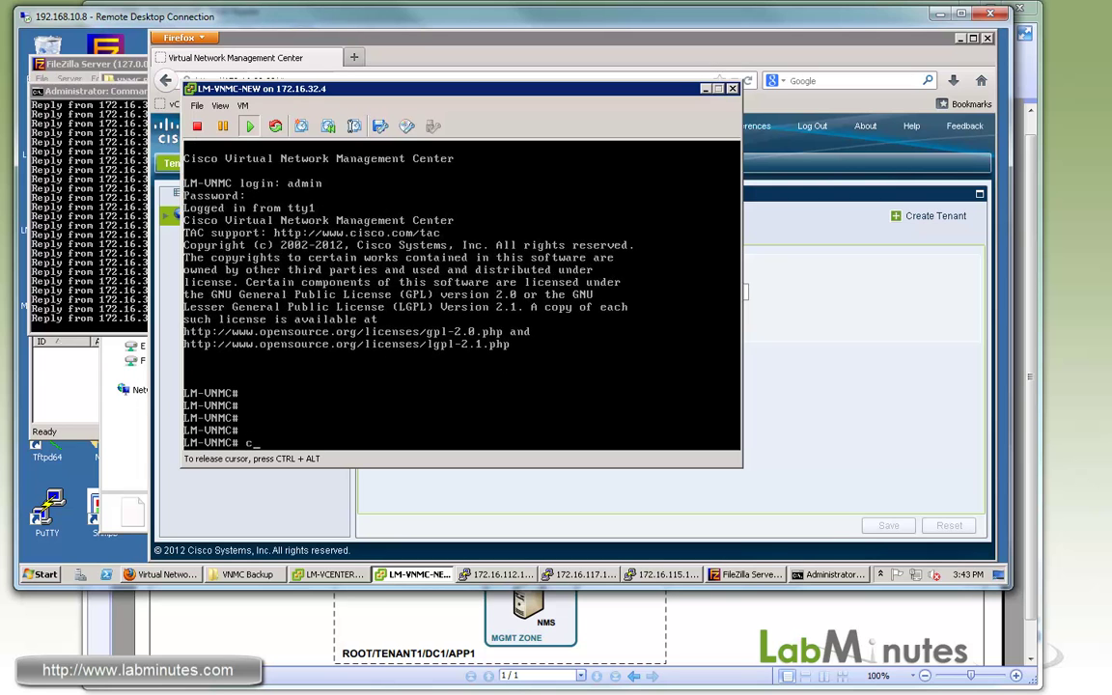
type("onnect local-mgmt")
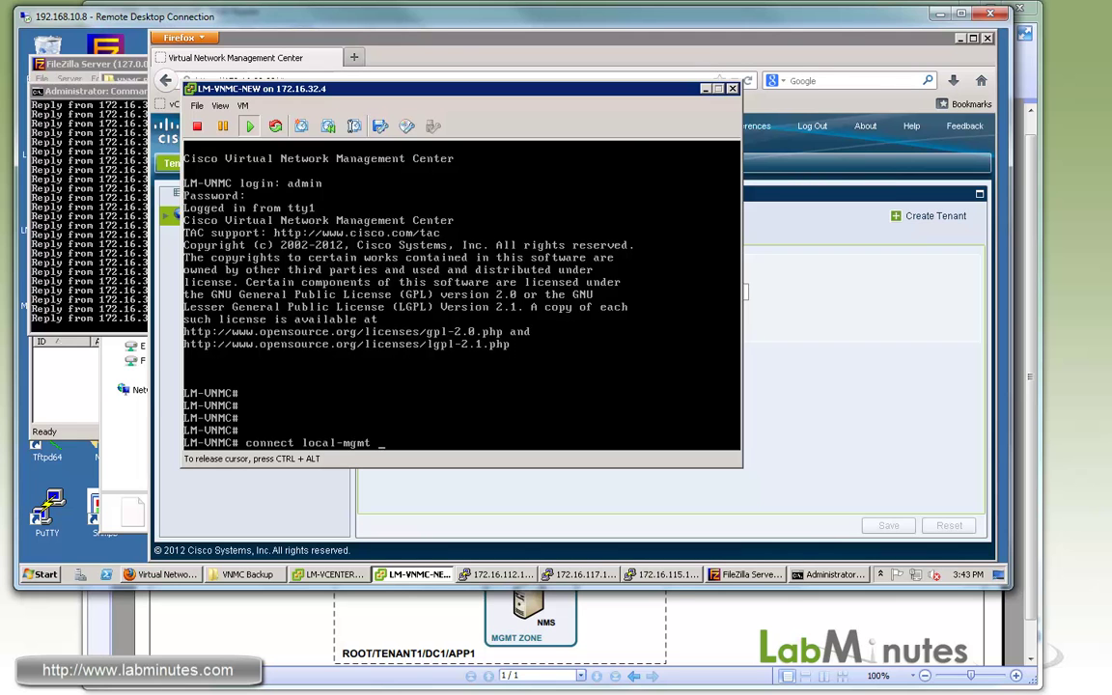
key("Return")
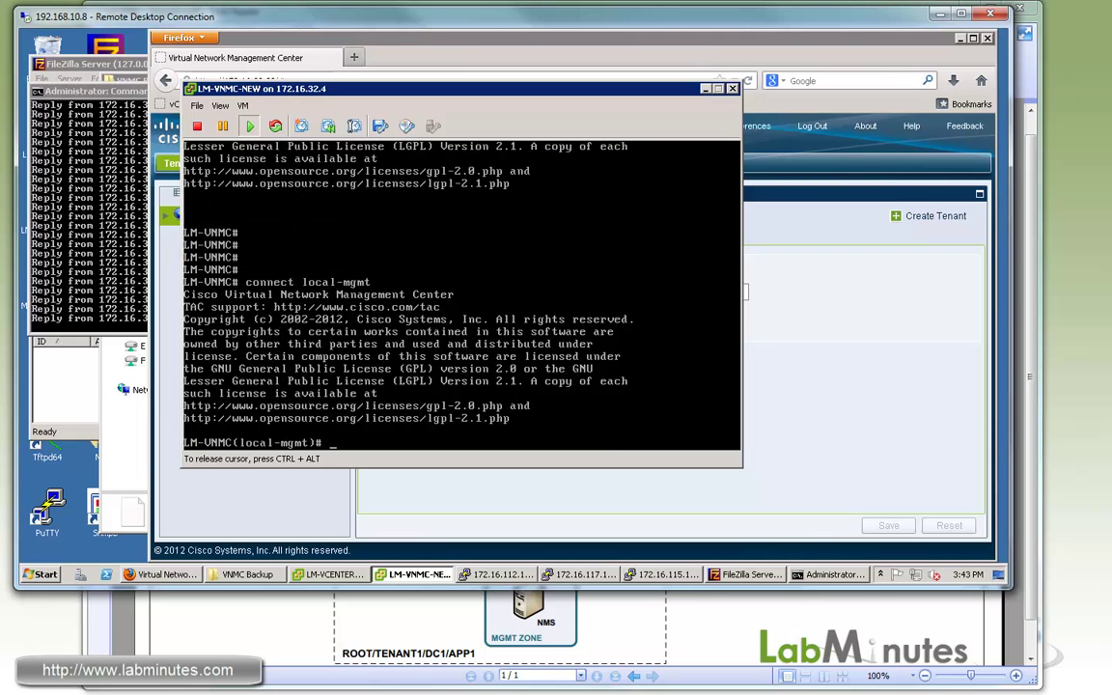
Type the restore command for ftp://172.16.32.40/VNMC_BACKUP with the FTP credentials.
type("?")
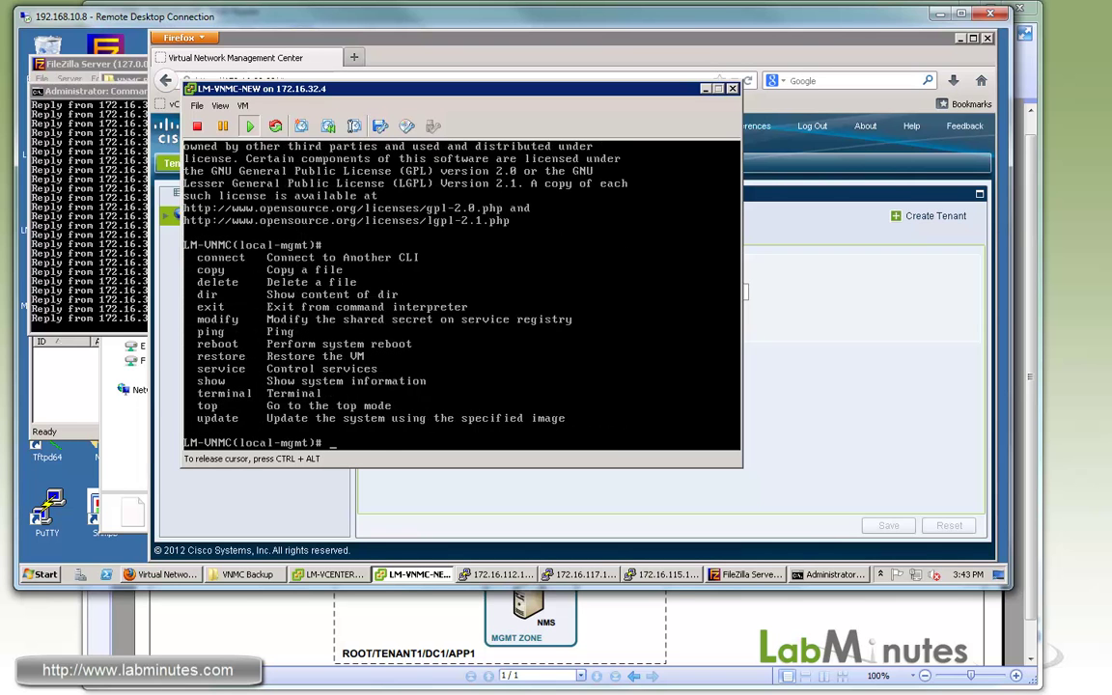
type("restore ftp://cisco:")
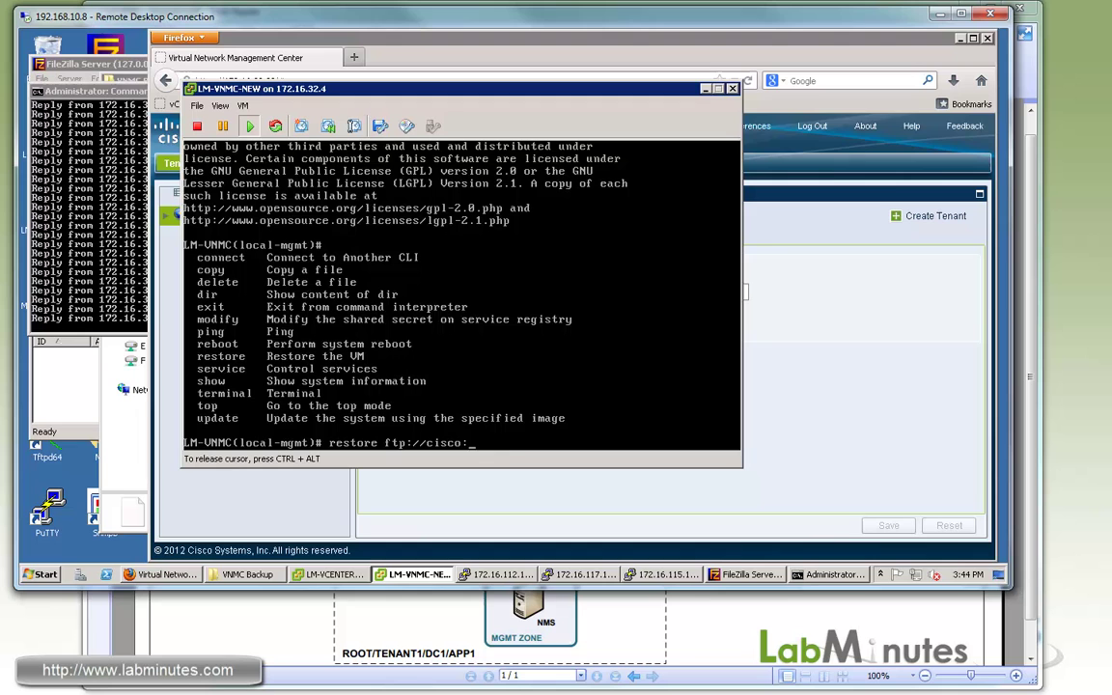
type("cisco@")
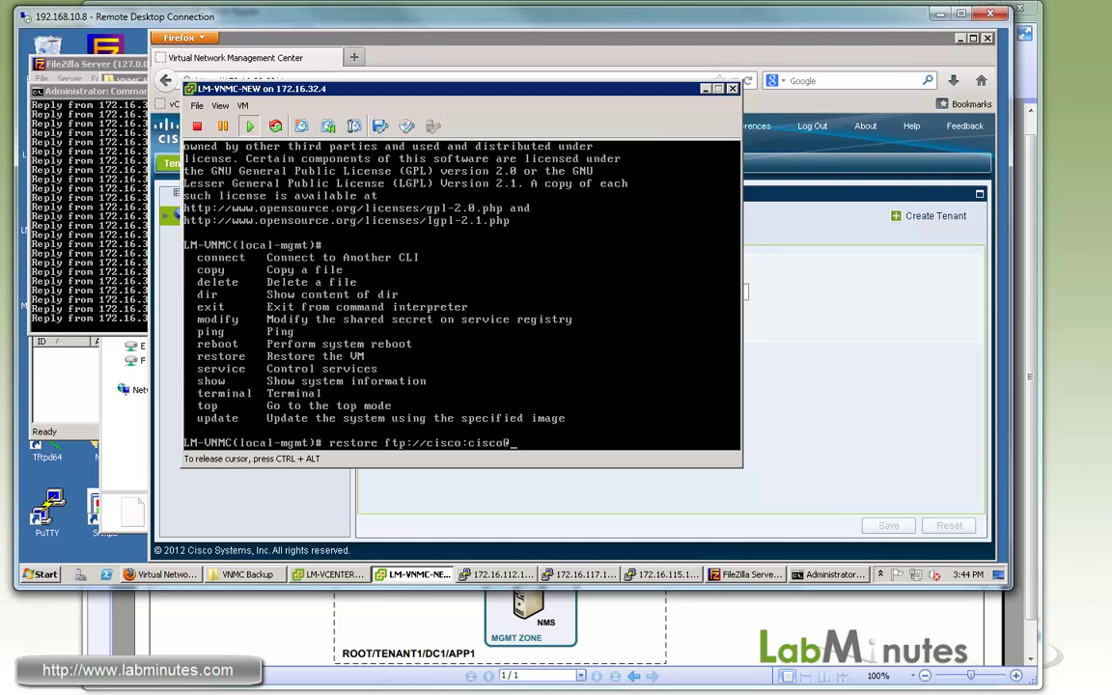
type("172.16.32.40/VNMC_BA")
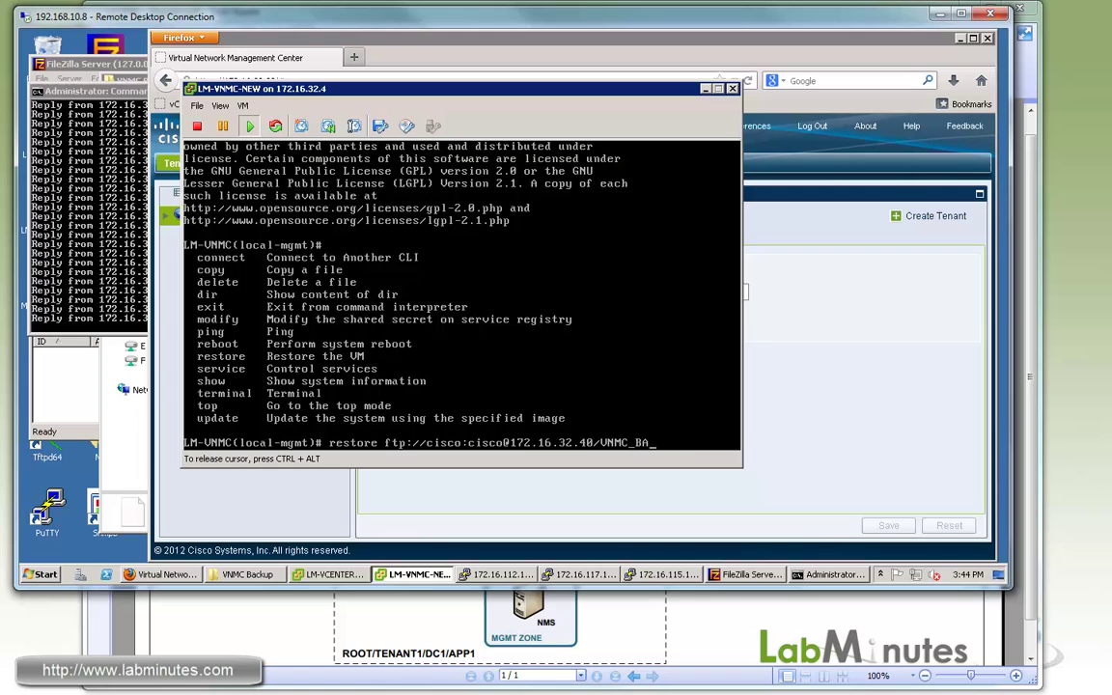
type("CKUP")
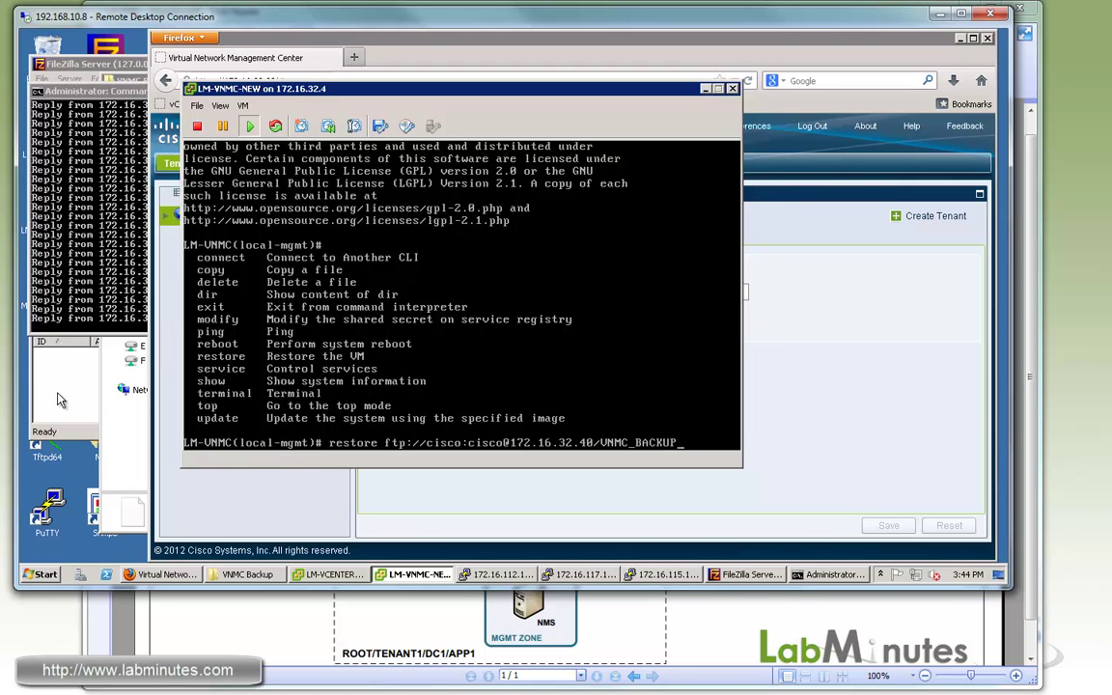
left_click(57, 395)
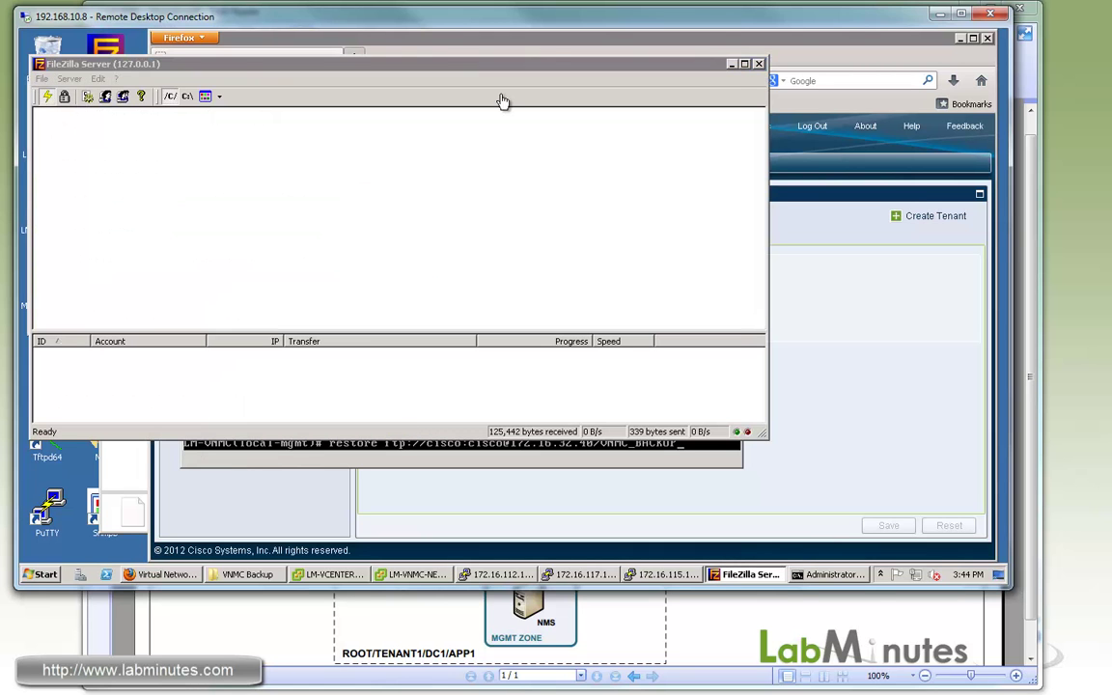
Run the VNMC_BACKUP restore and supply the FTP password until it reports success.
key("alt+Tab")
left_click_drag(488, 92, 515, 102)
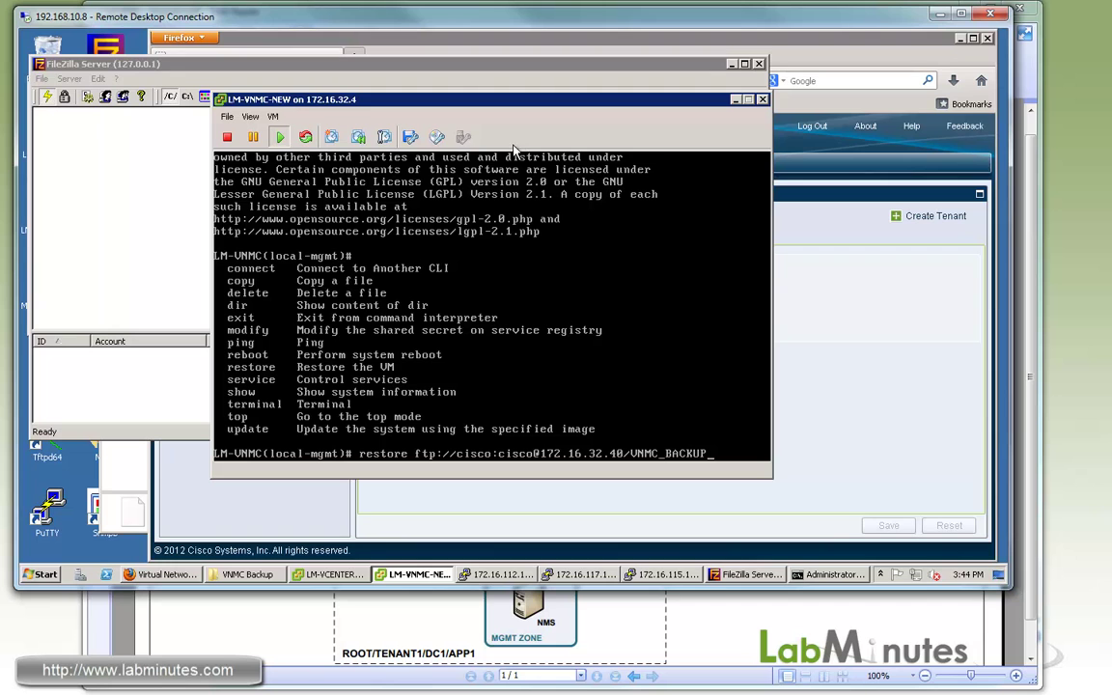
left_click(534, 290)
key("Return")
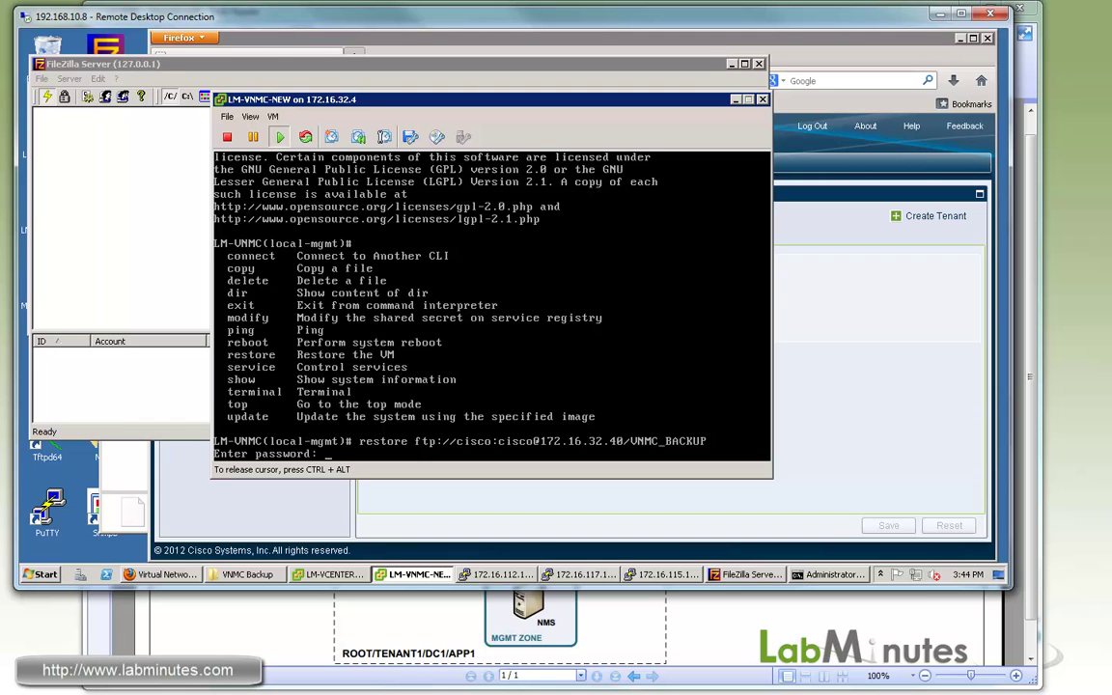
key("Return")
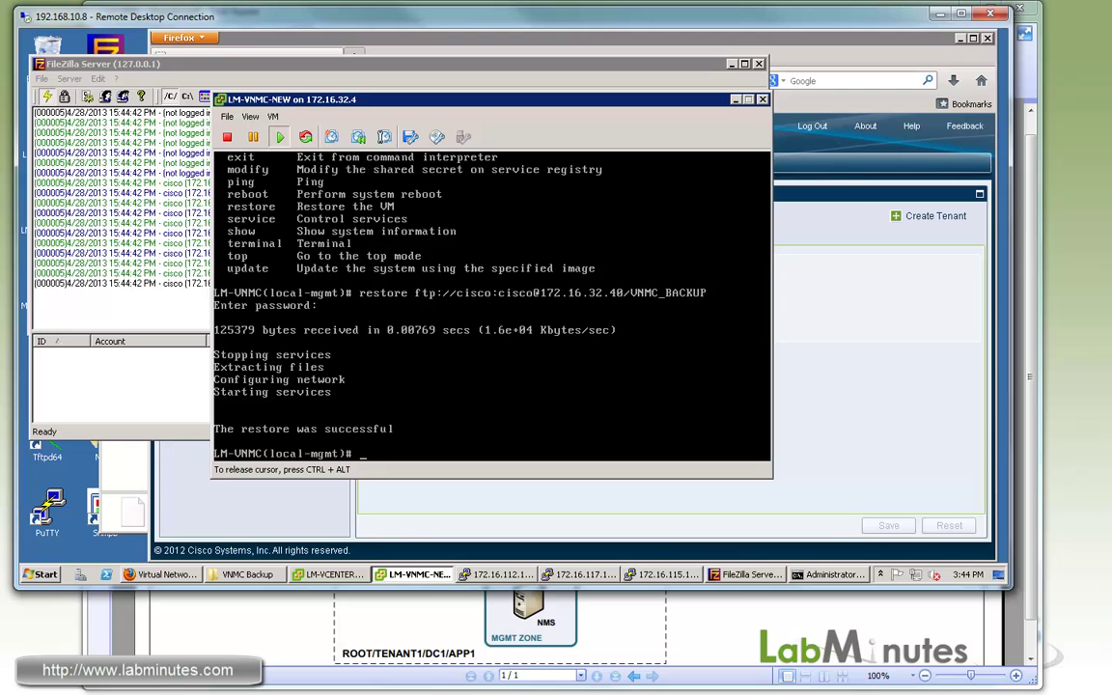
key("Return")
key("Return")
key("Return")
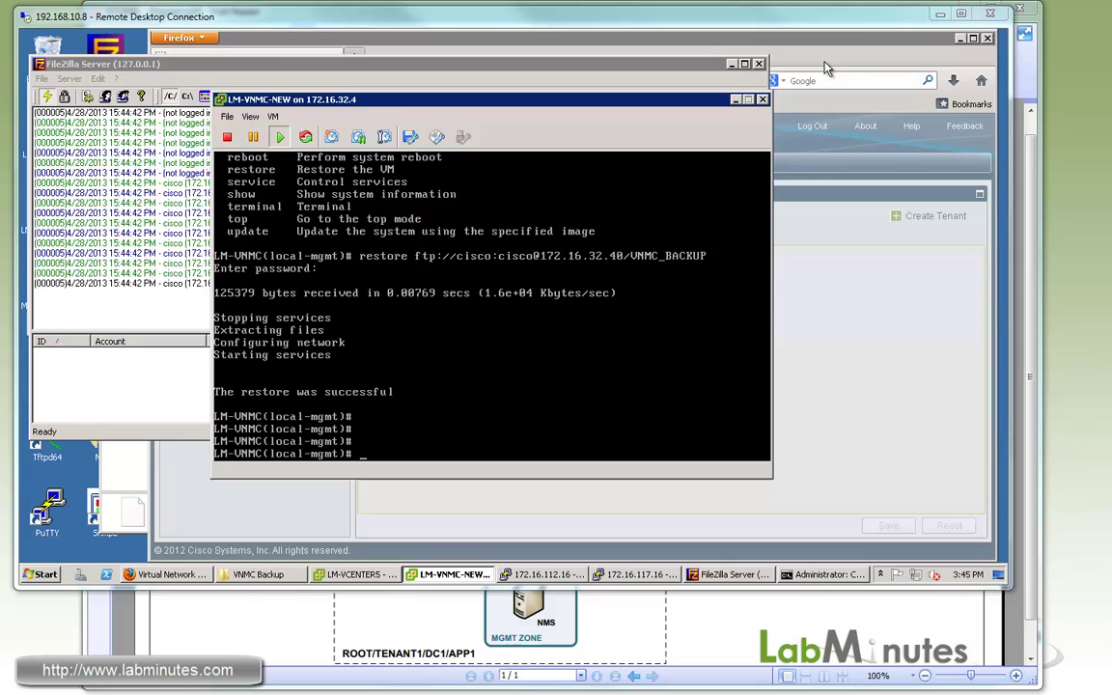
Reload the VNMC page and attempt a login as admin.
left_click(745, 60)
key("Return")
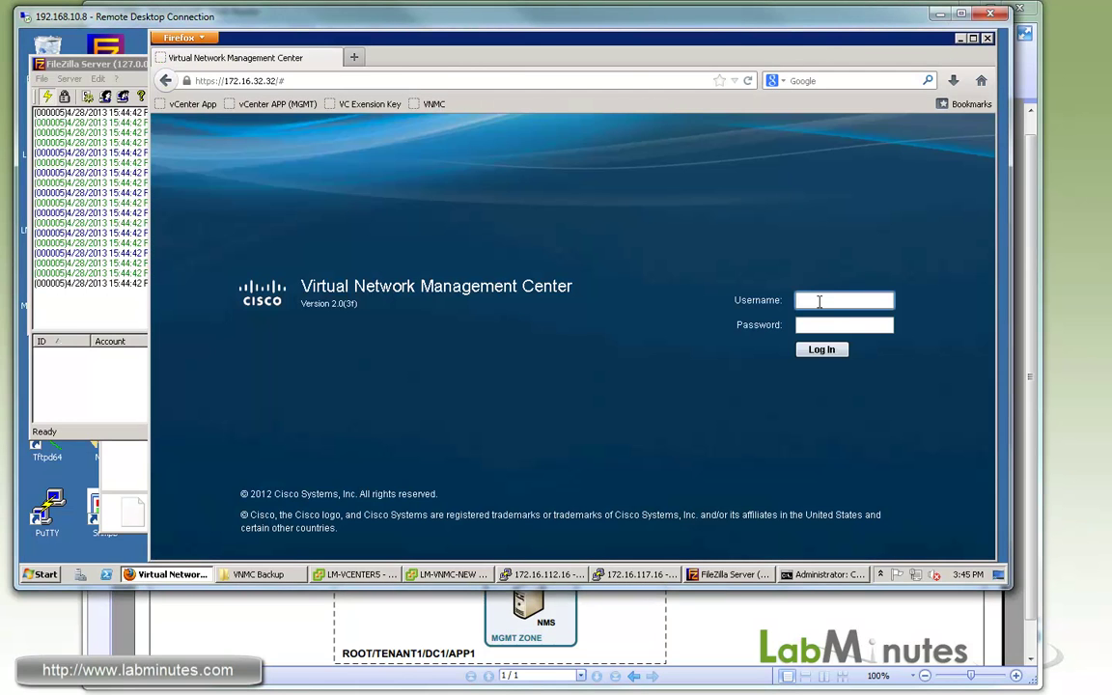
type("admin")
key("Tab")
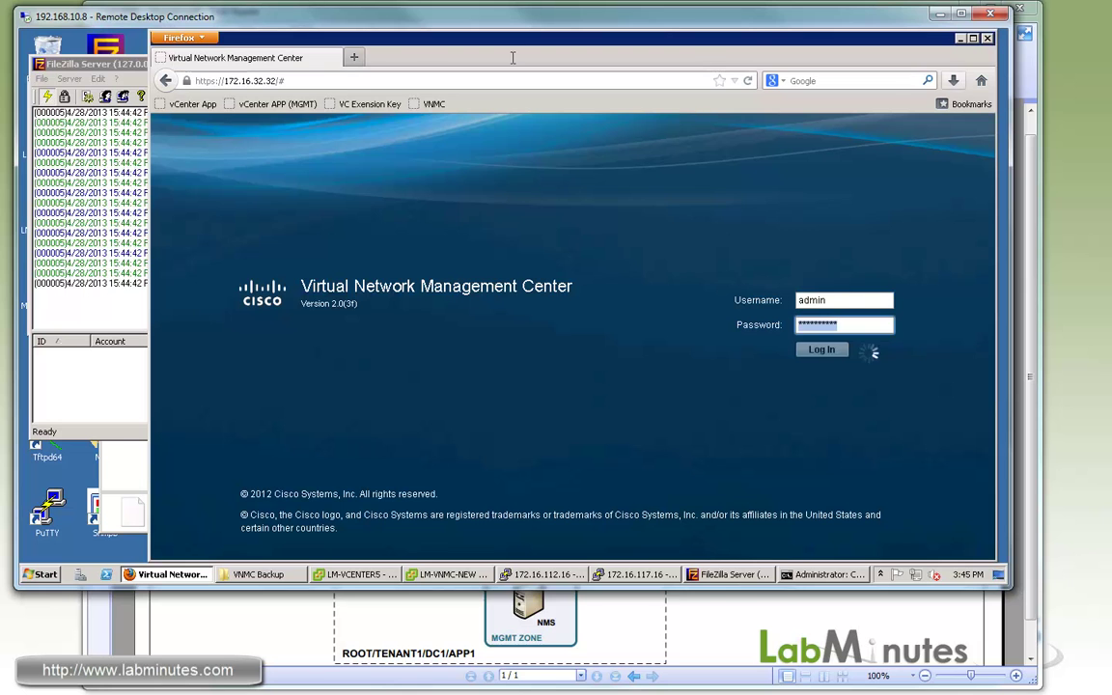
key("Return")
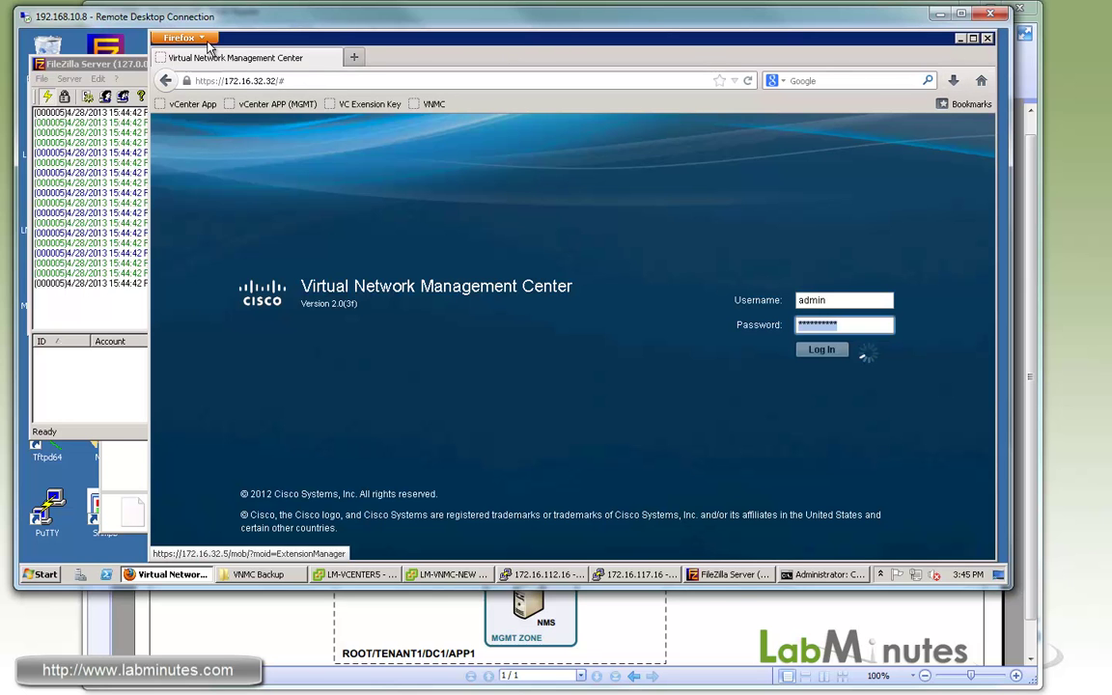
Clear all of Firefox's recent history from the Privacy options.
left_click(180, 37)
left_click(307, 123)
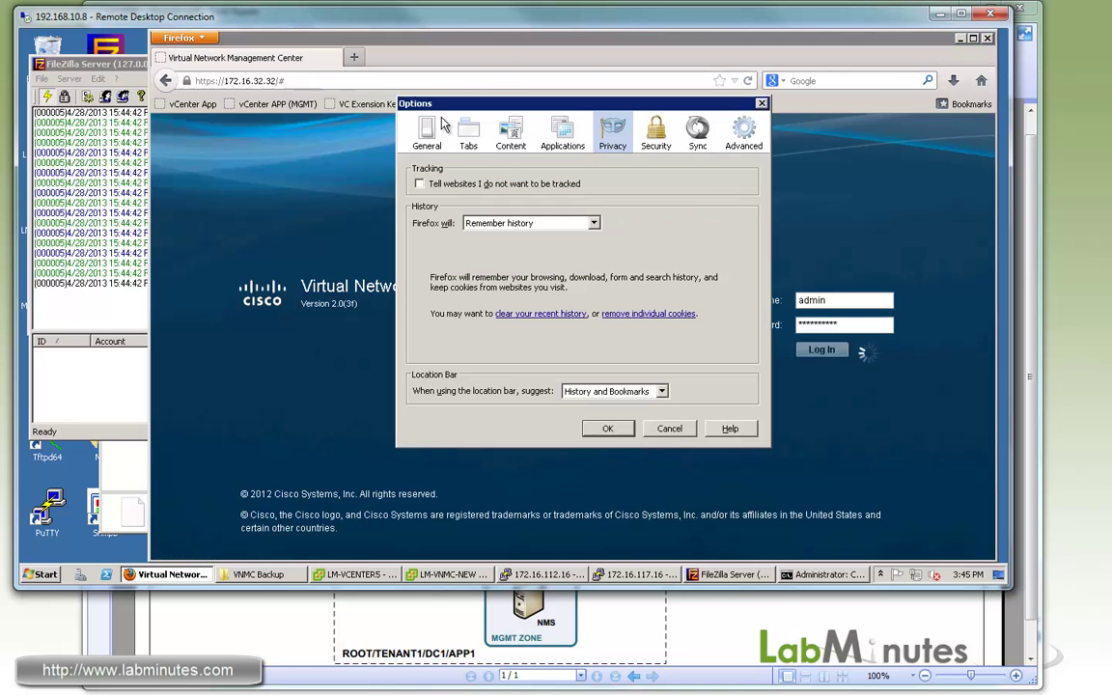
left_click(540, 313)
left_click(538, 421)
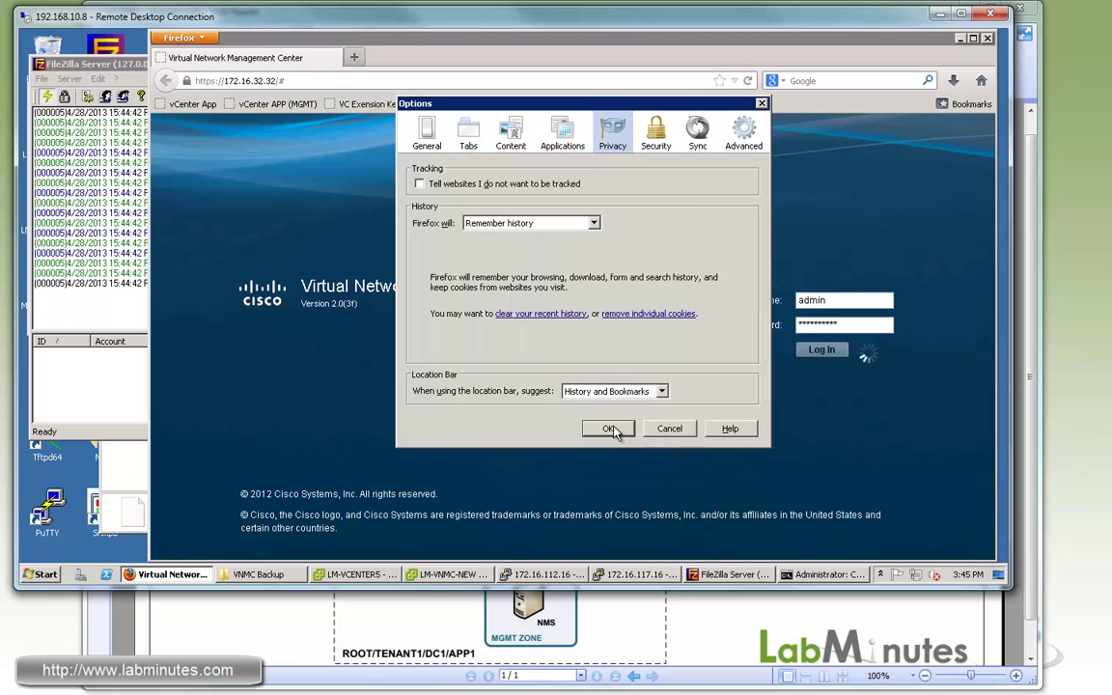
left_click(623, 426)
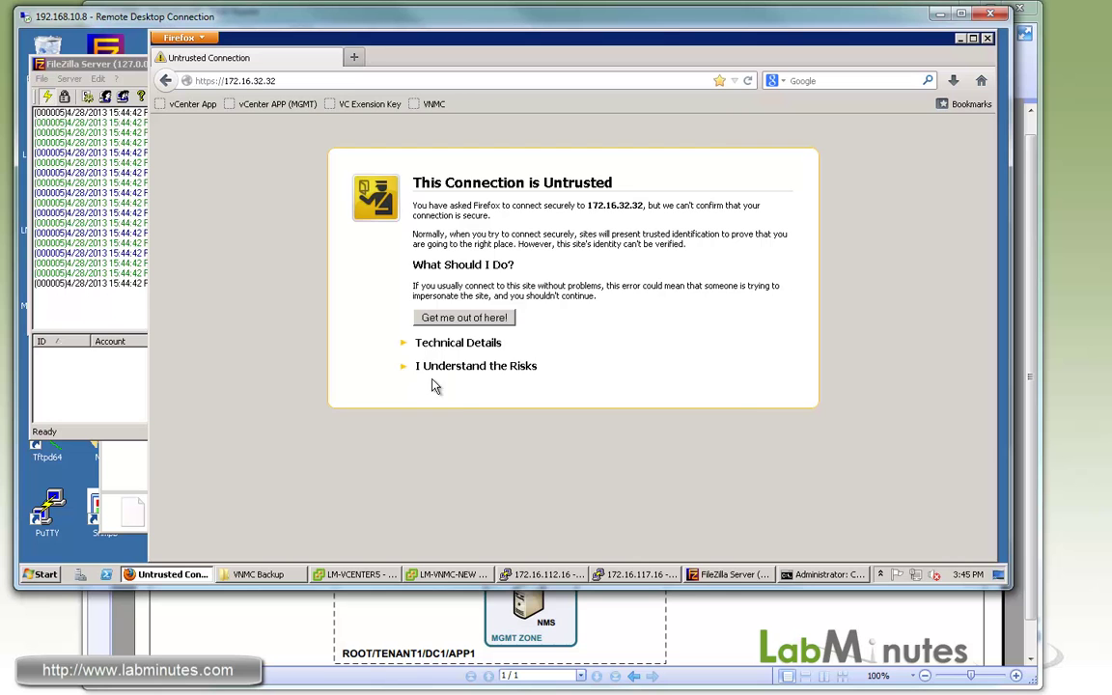
Add a security exception for 172.16.32.32 and enter username admin.
left_click(425, 365)
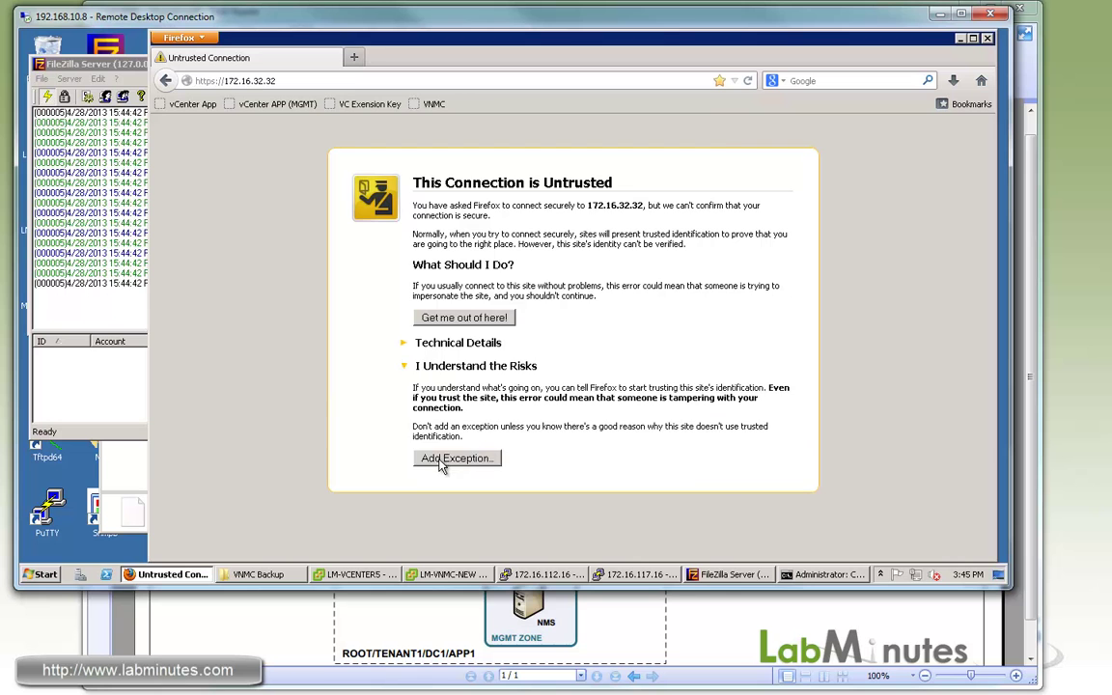
left_click(452, 459)
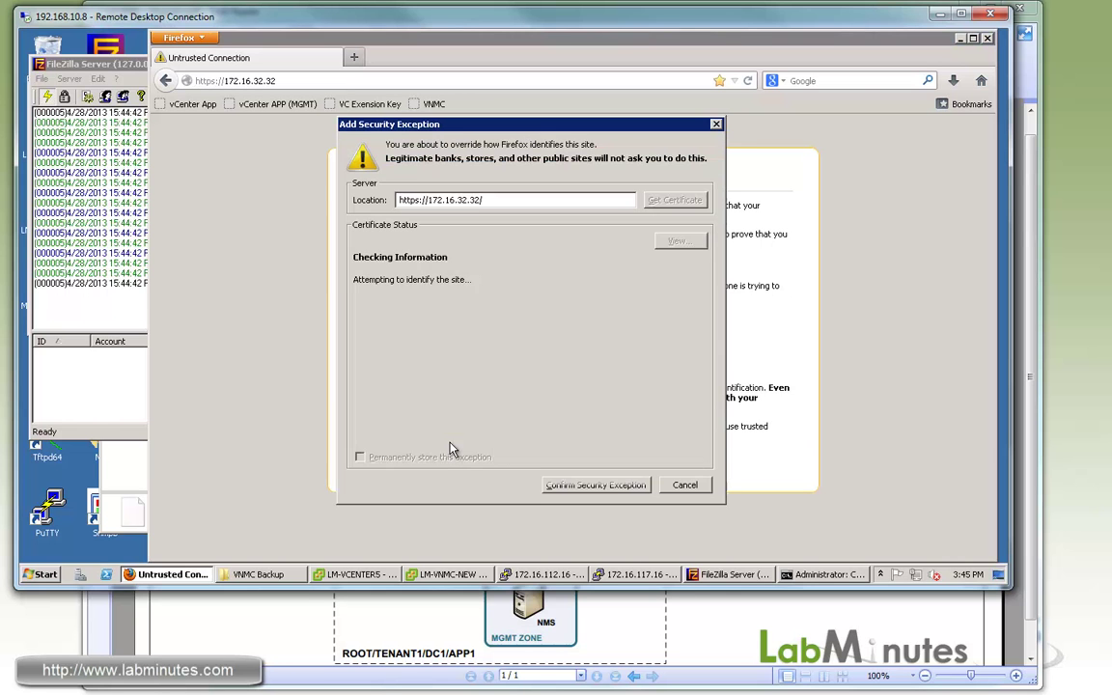
left_click(548, 486)
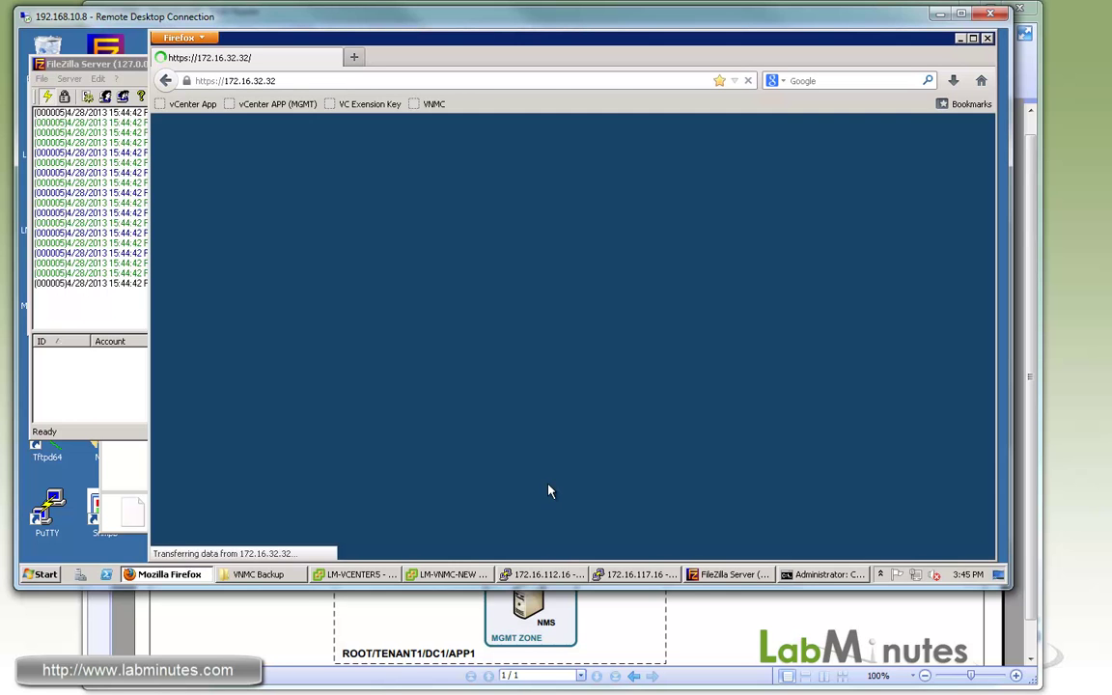
left_click(837, 300)
type("admin")
key("Tab")
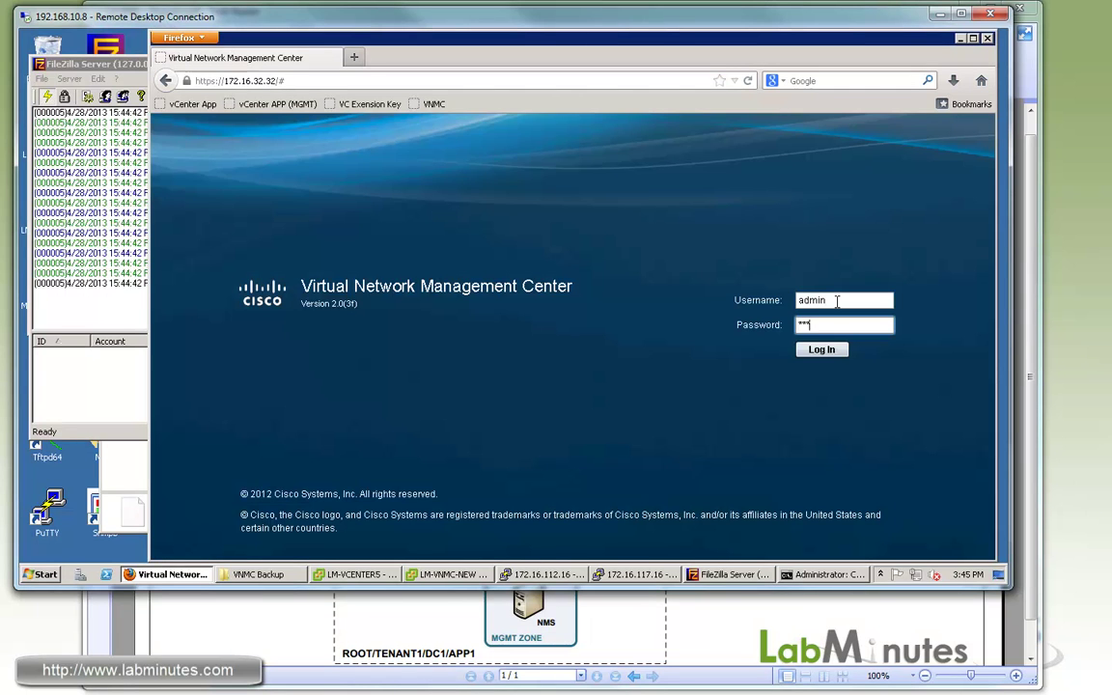
Log in to the restored VNMC and expand TENANT1 > DC1 in the tenant tree.
left_click(811, 352)
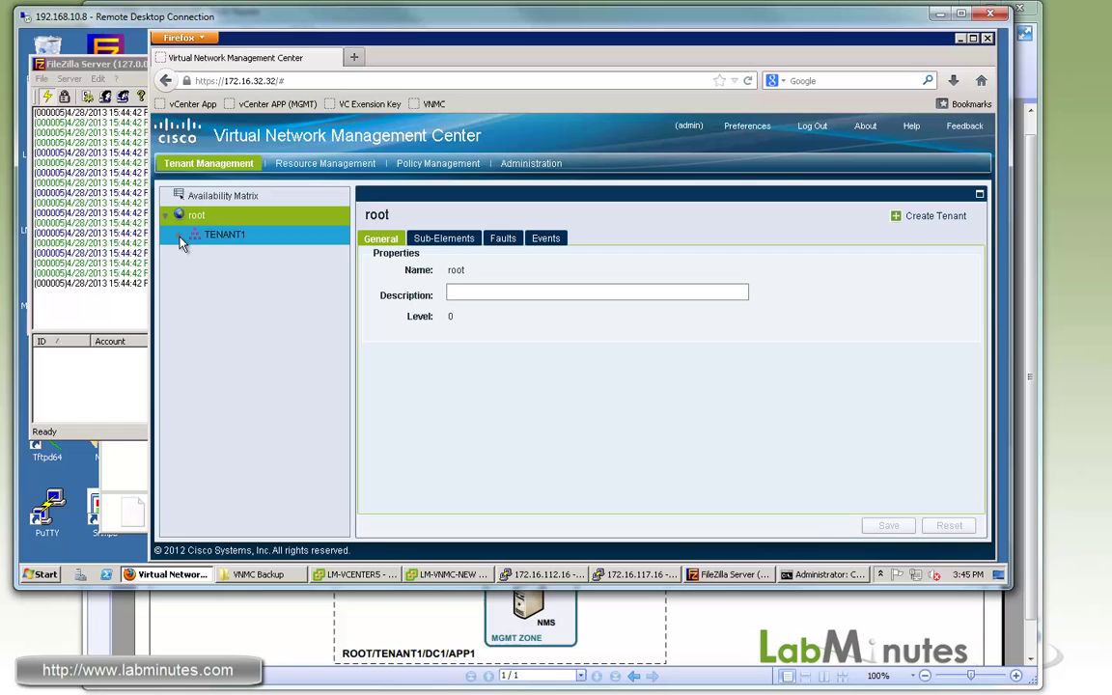
left_click(178, 238)
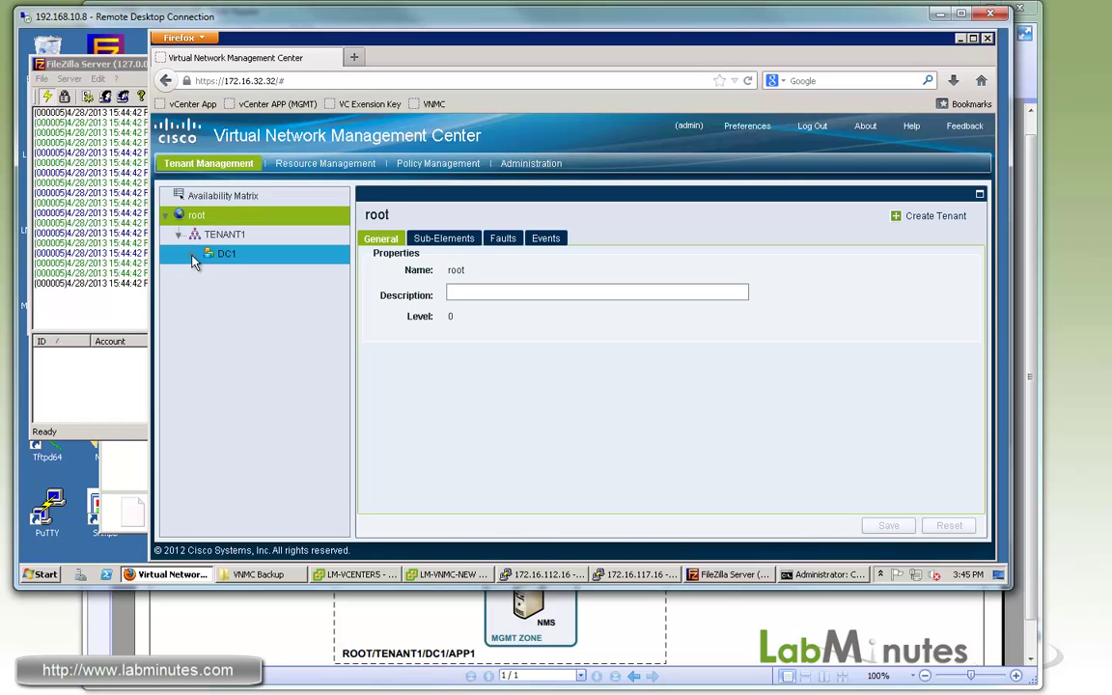
left_click(193, 254)
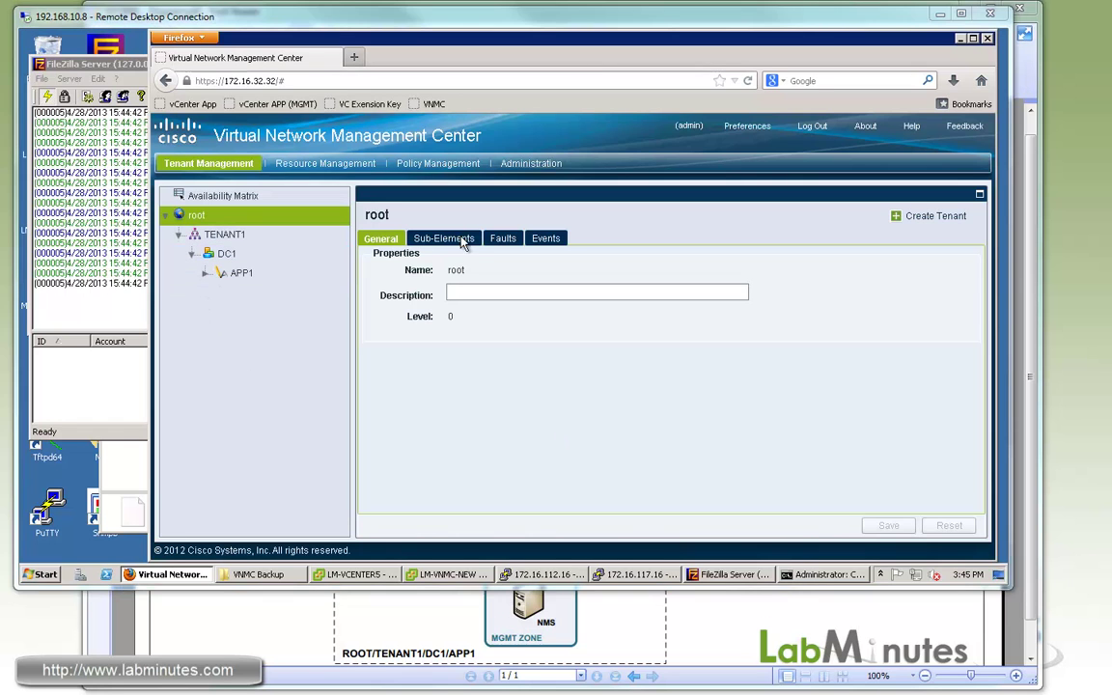
Show Administration > Service Registry > Clients and select edge-firewall.
left_click(536, 165)
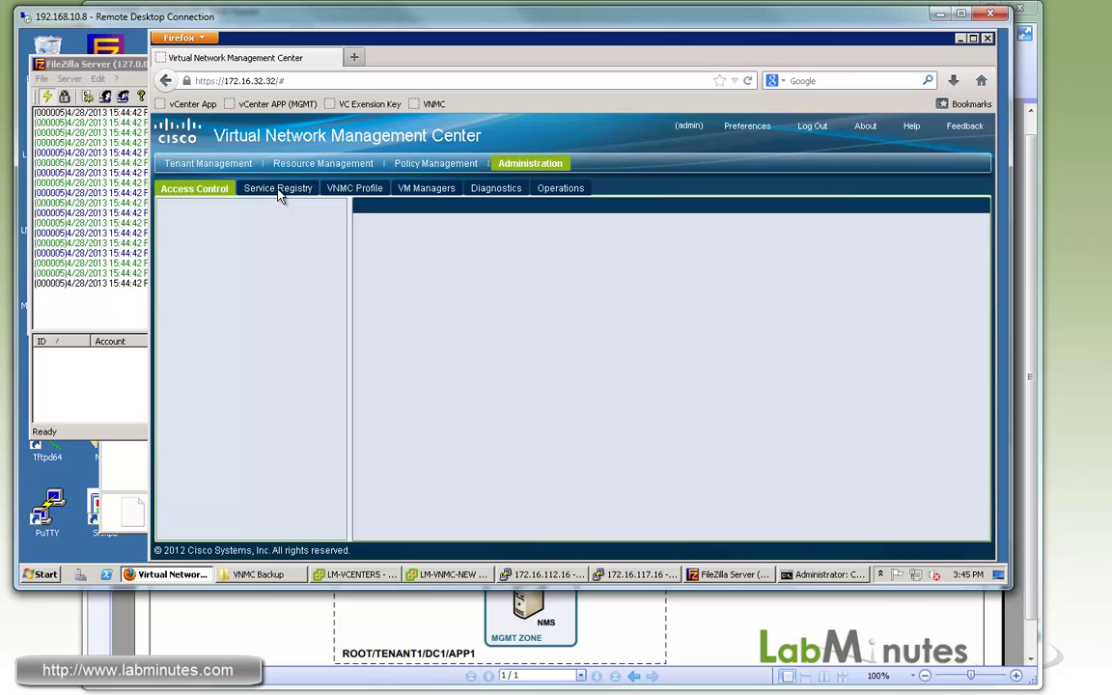
left_click(280, 191)
left_click(206, 284)
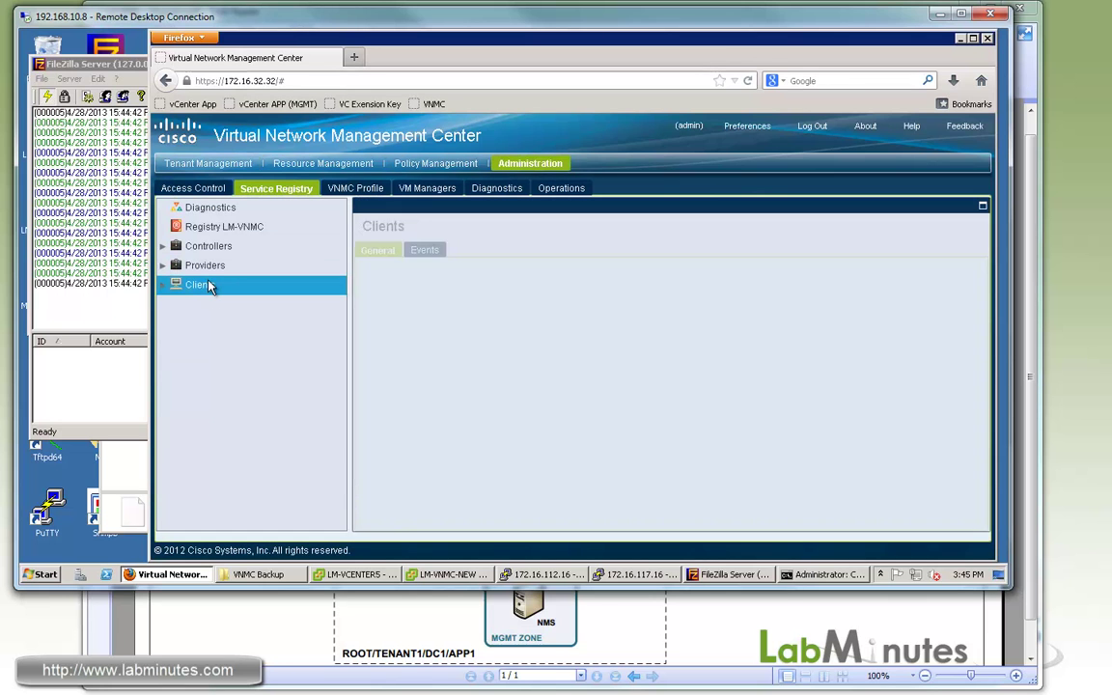
left_click(637, 377)
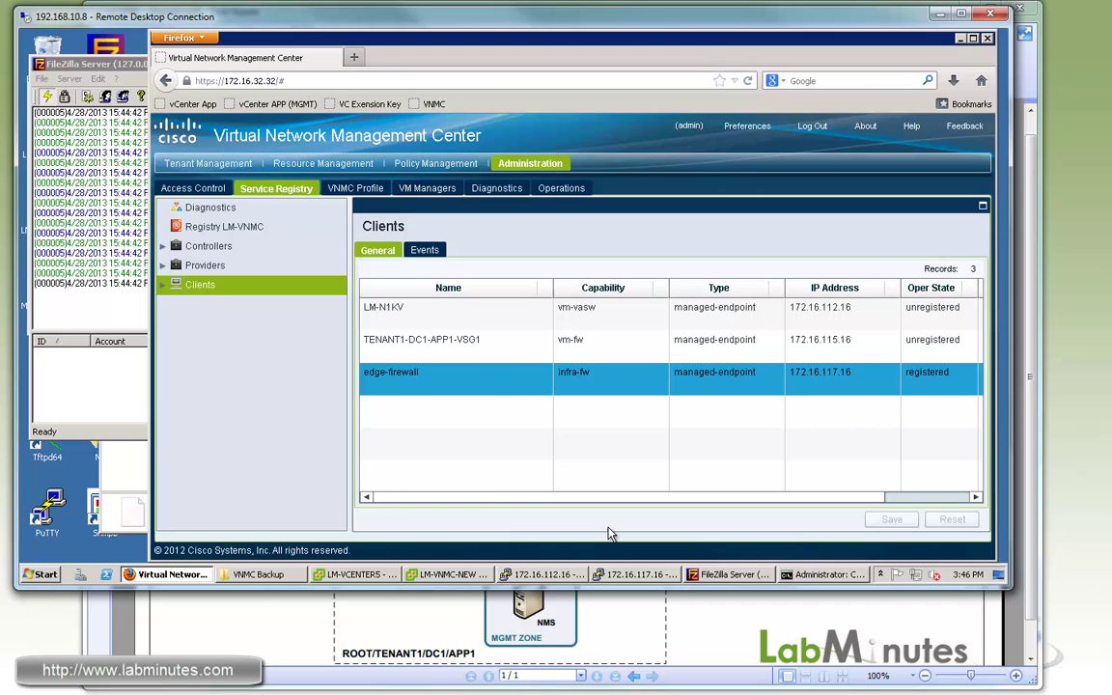
Run 'show vnmc policy-agent status' on the ASA and highlight the Working Properly result.
left_click(642, 575)
type("s")
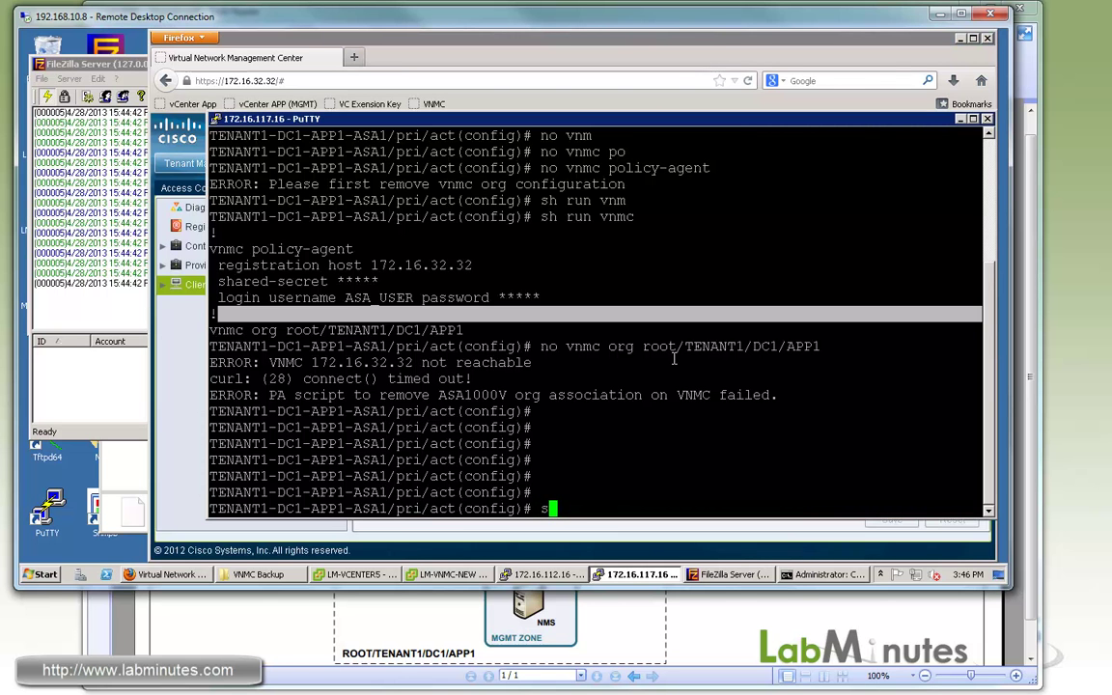
type("h vn")
key("Tab")
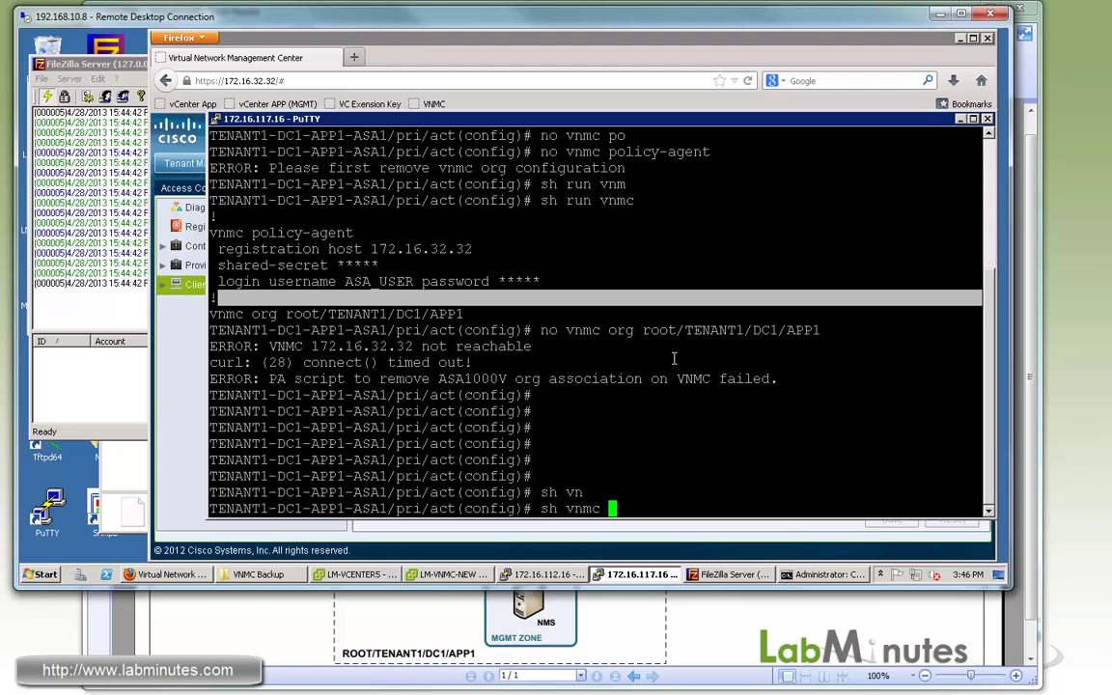
type("p")
key("Tab")
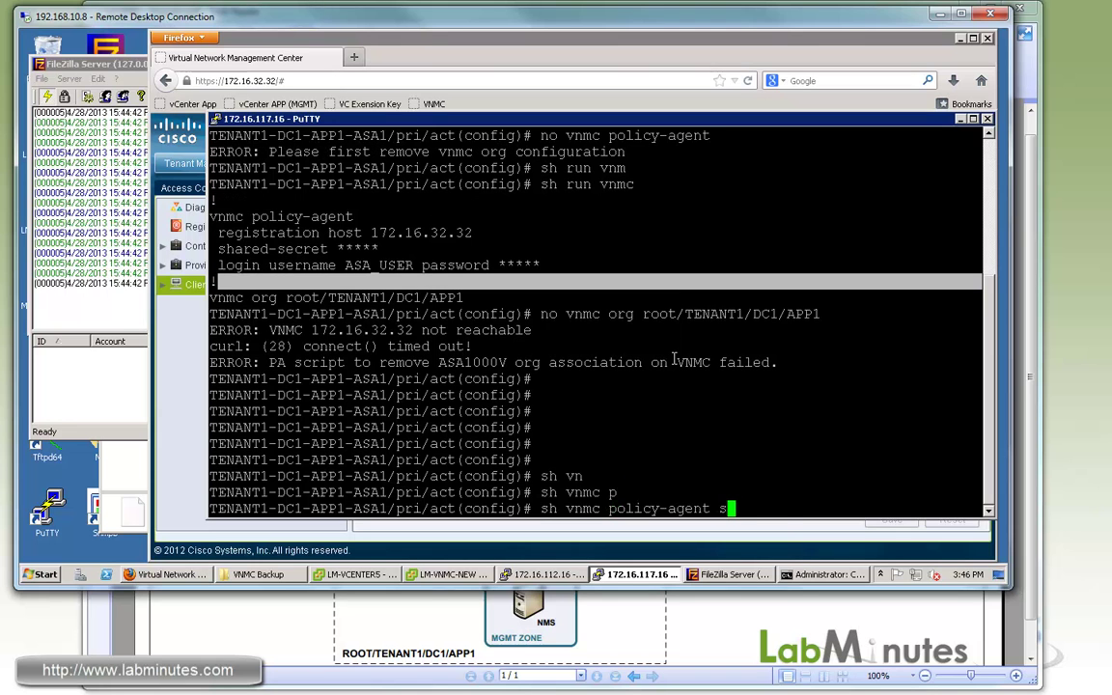
type("sta")
key("Tab")
key("Return")
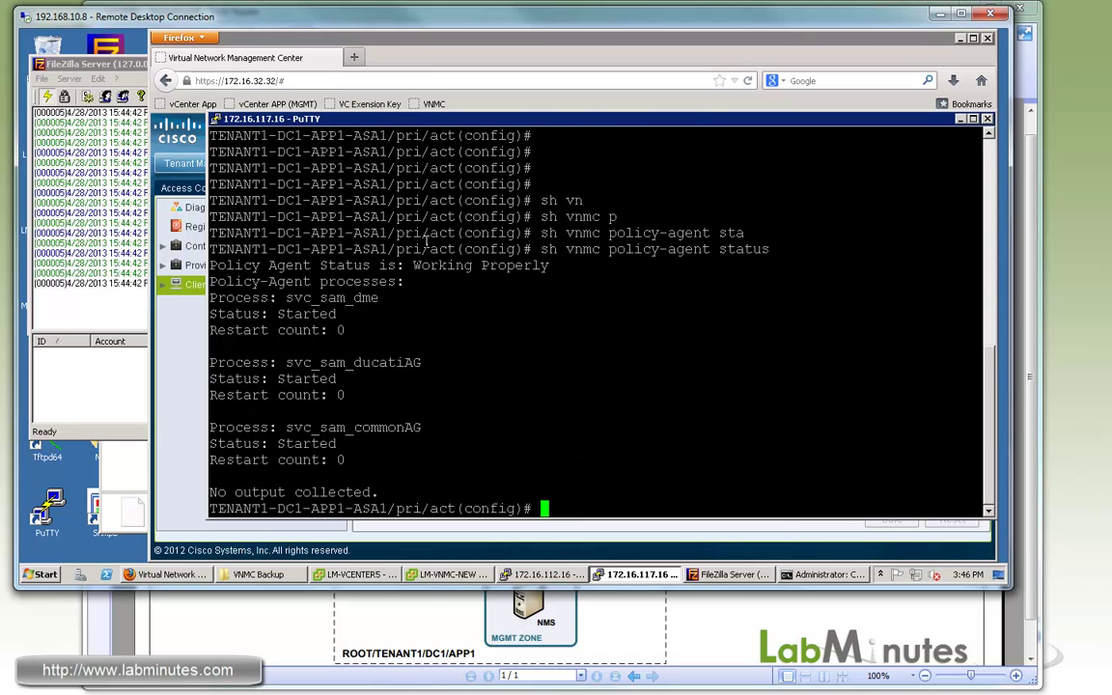
left_click_drag(331, 270, 521, 266)
left_click_drag(270, 266, 503, 263)
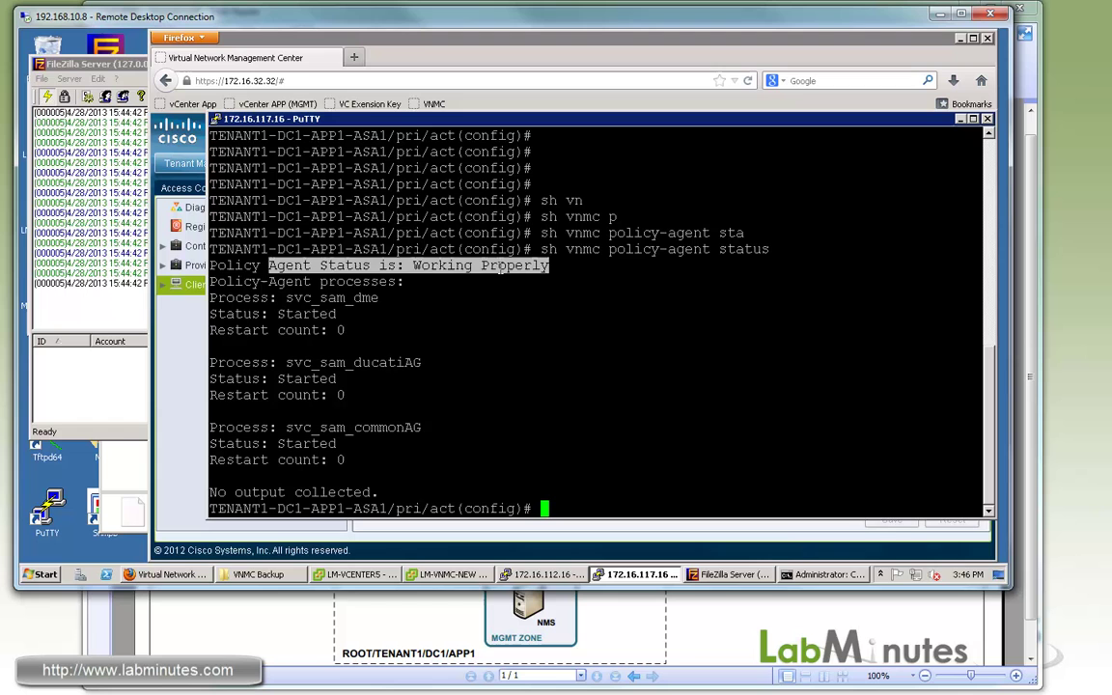
left_click(489, 266)
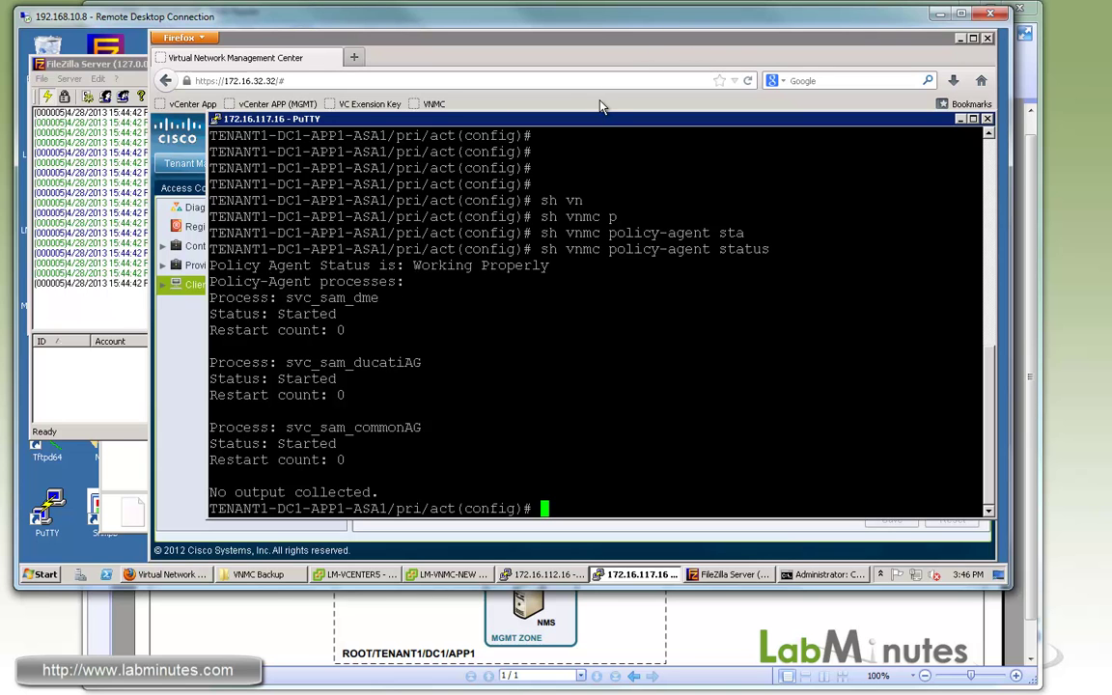
Delete the LM-N1KV client from the Clients table and confirm with Yes.
key("alt+Tab")
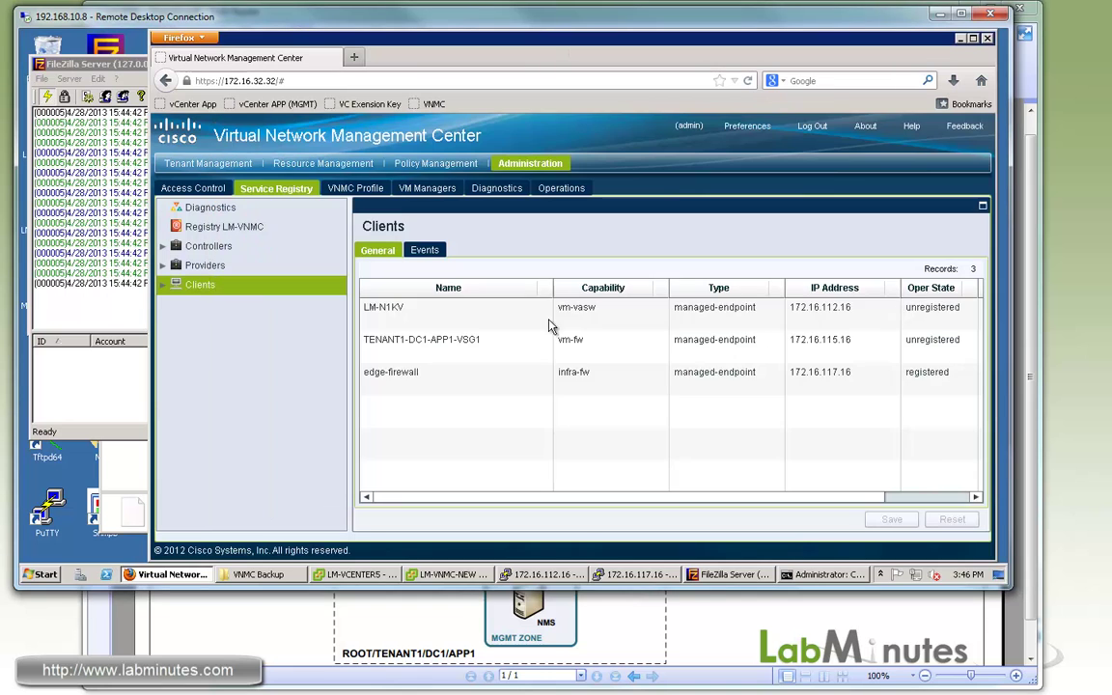
left_click(517, 352)
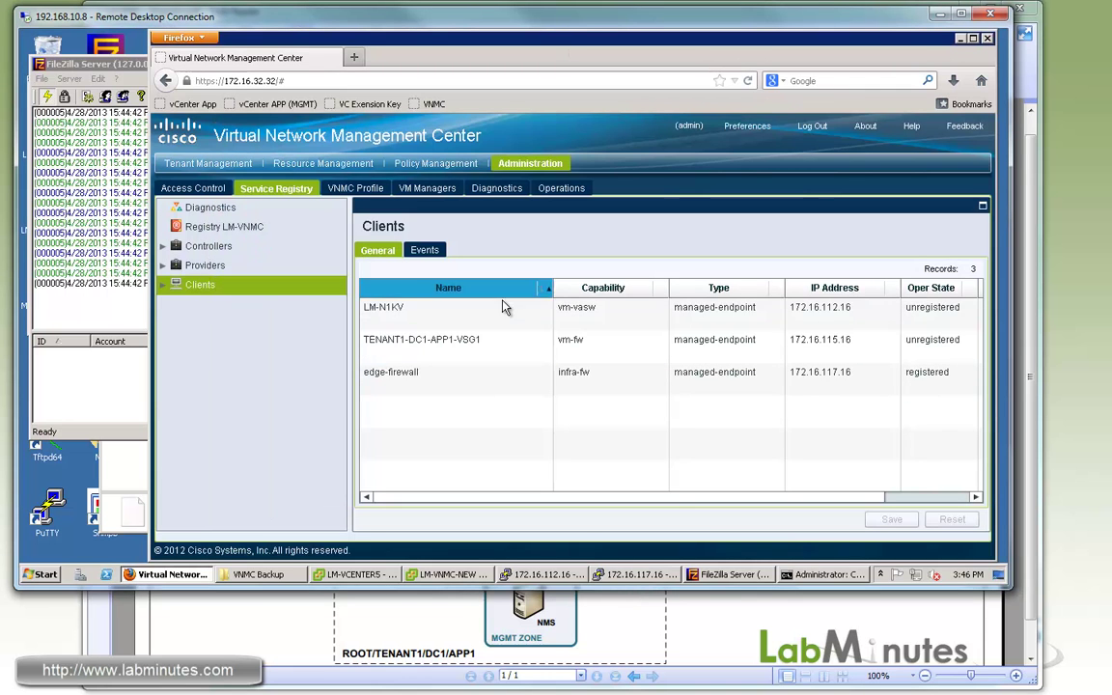
left_click(494, 315)
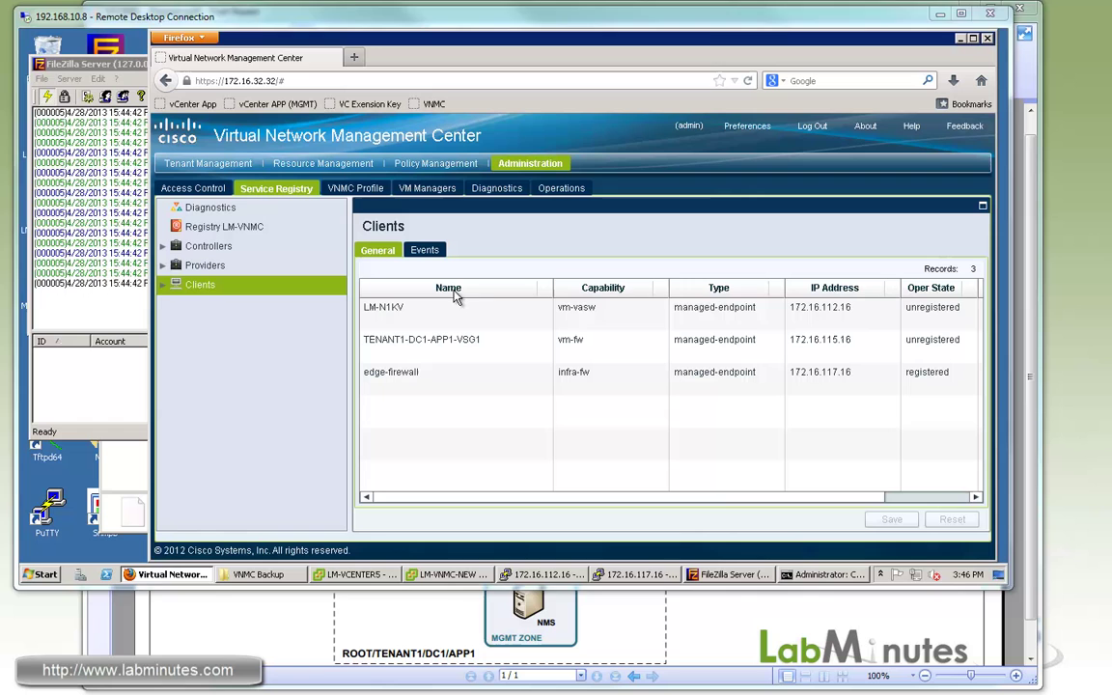
right_click(485, 321)
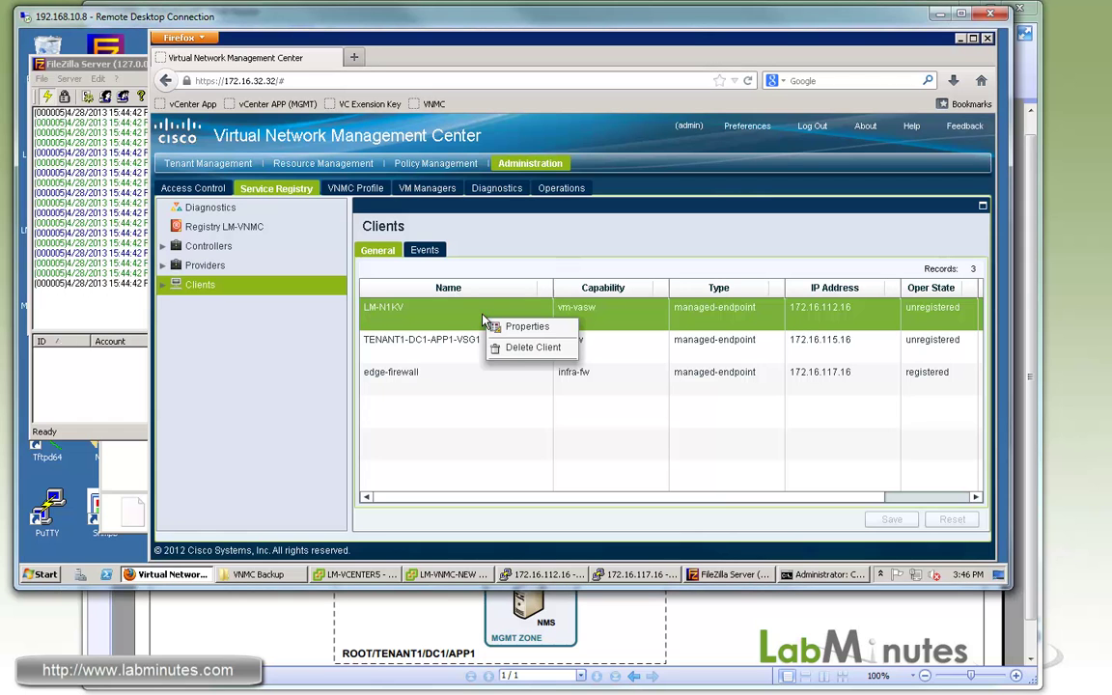
left_click(527, 349)
left_click(542, 421)
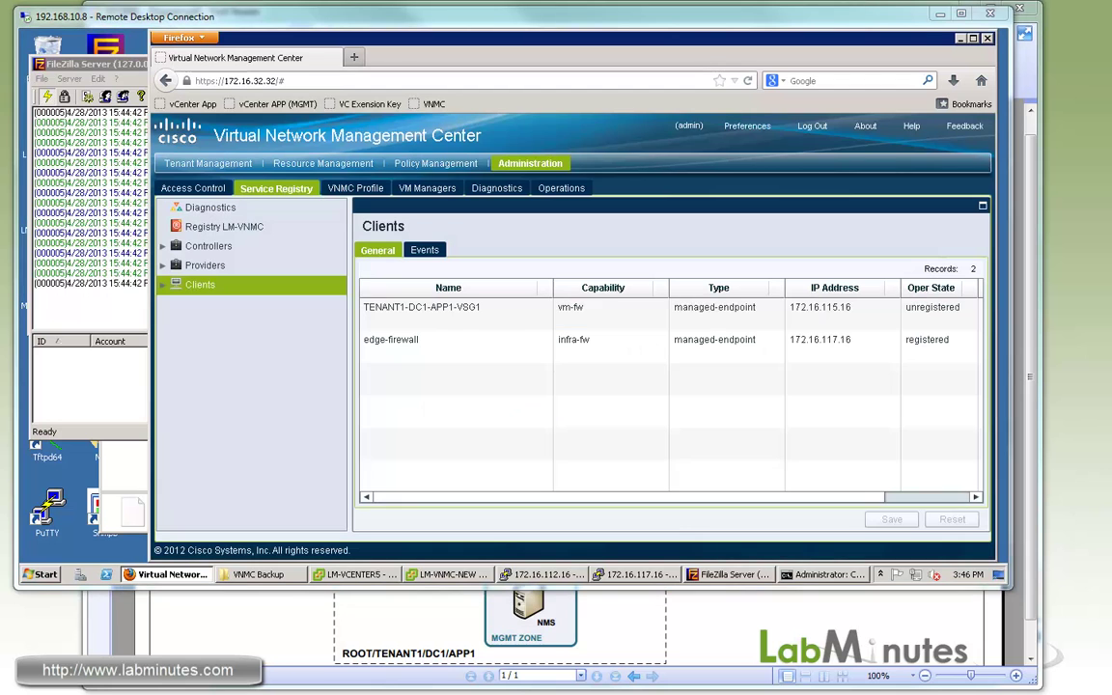
On LM-N1KV, exit vnm-policy-agent mode to a fresh configuration prompt.
left_click(546, 576)
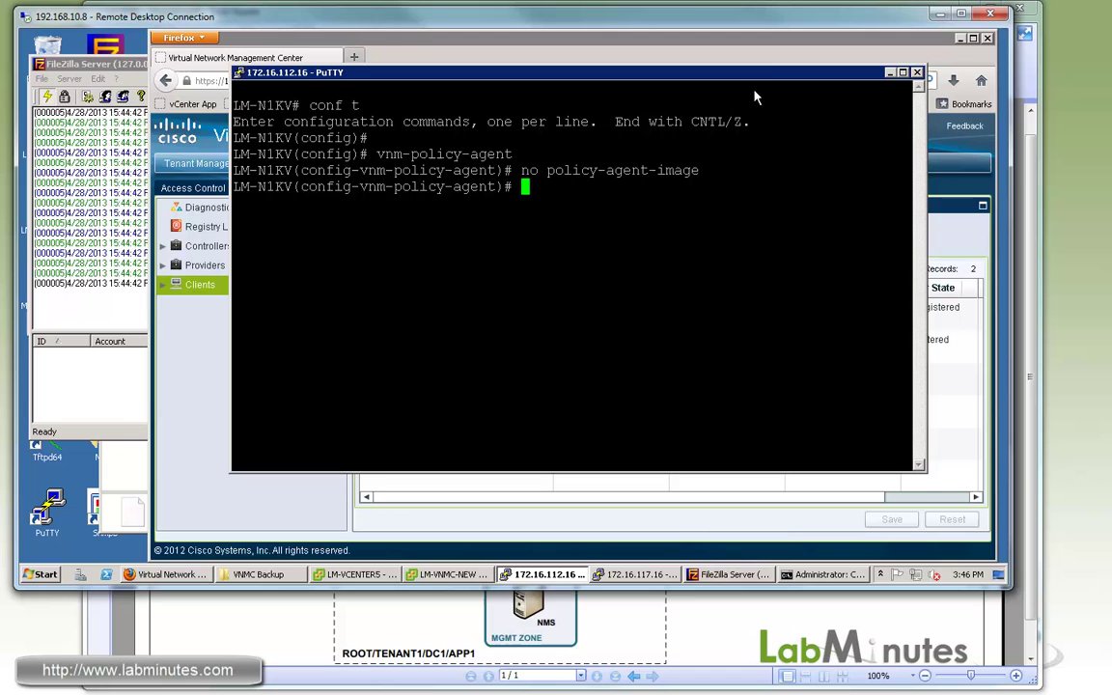
left_click_drag(718, 73, 671, 92)
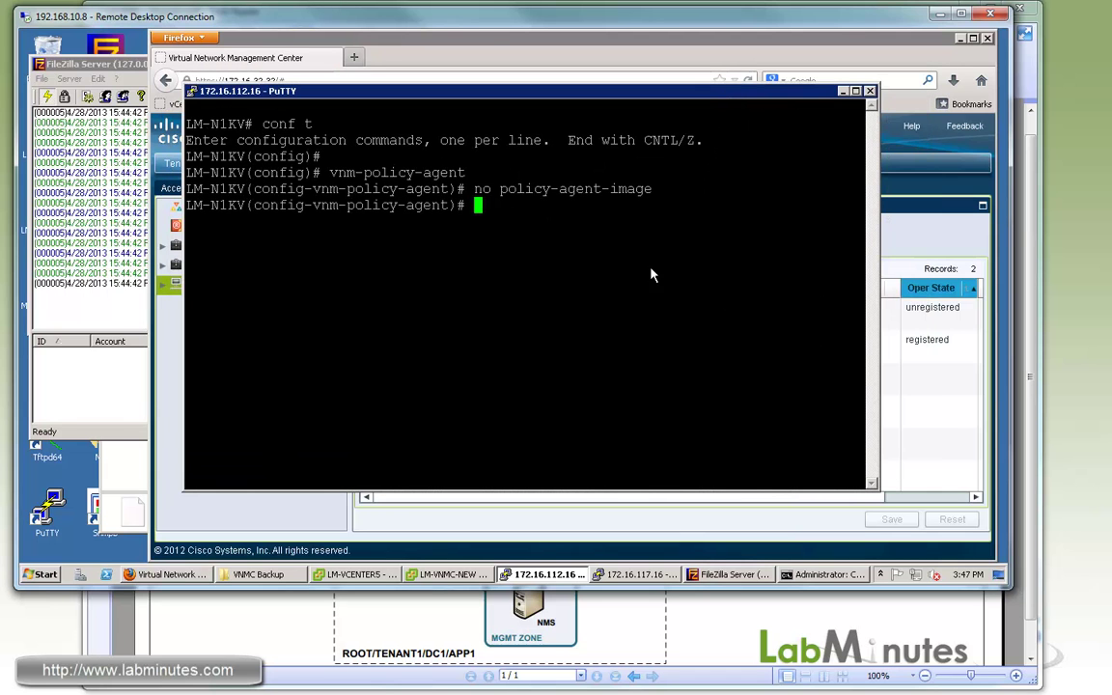
type("exi")
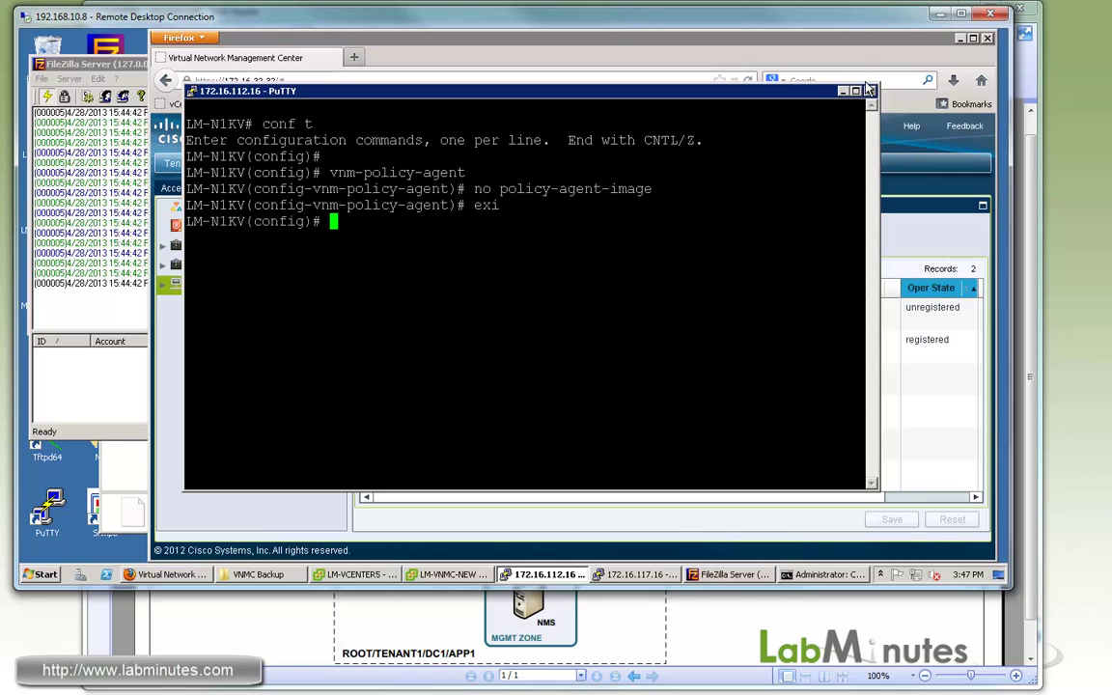
key("Return")
left_click(965, 306)
key("Return")
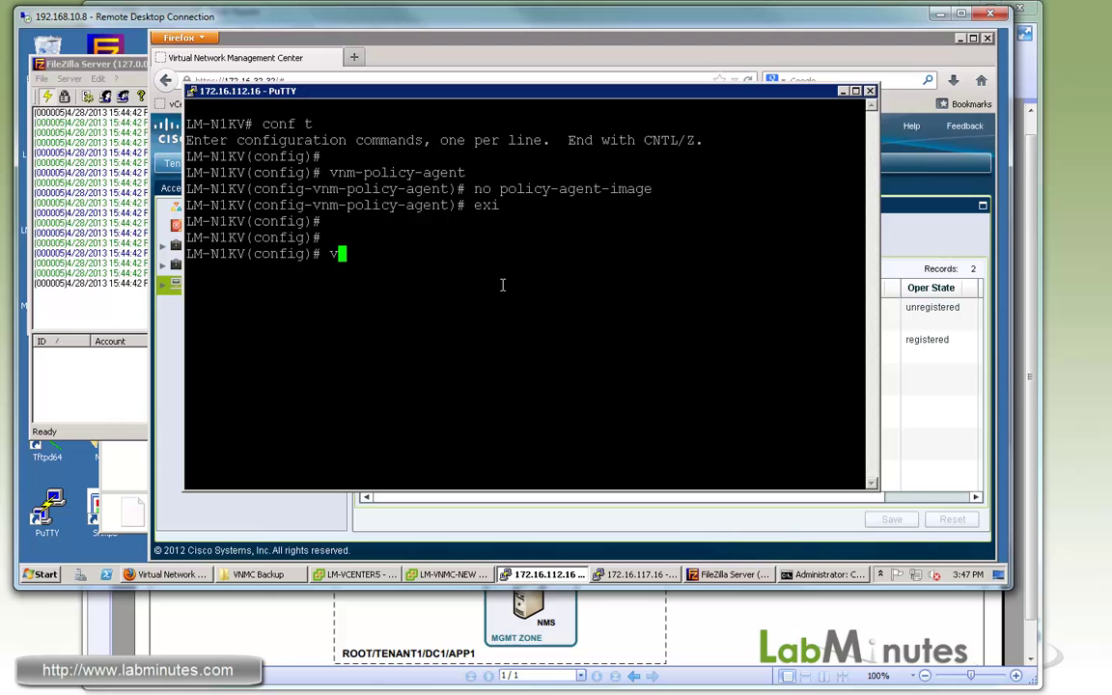
key("Return")
Set a new shared secret under vnm-policy-agent, then exit that mode.
type("vnm-policy-agent")
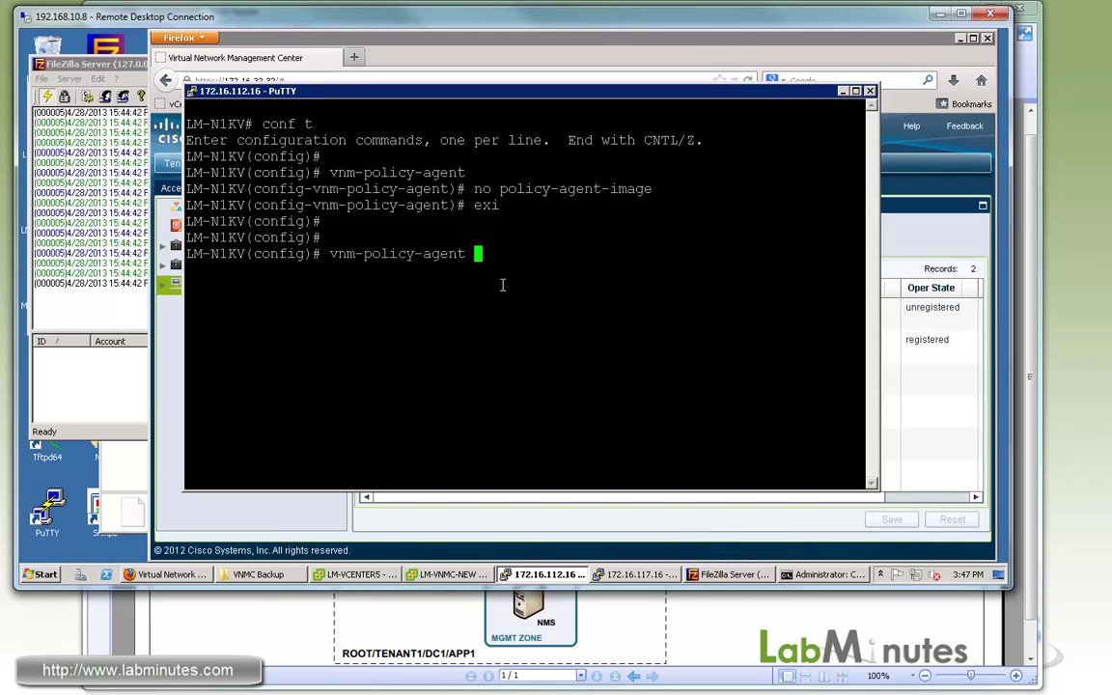
key("Return")
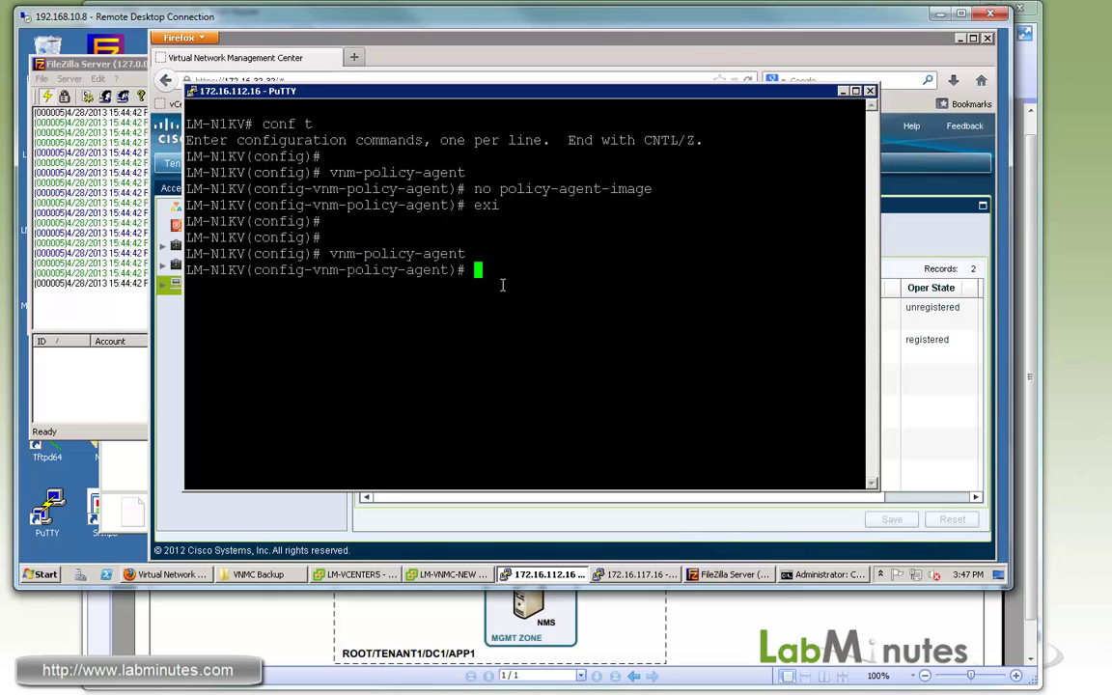
type("shared-secret C1sc0123")
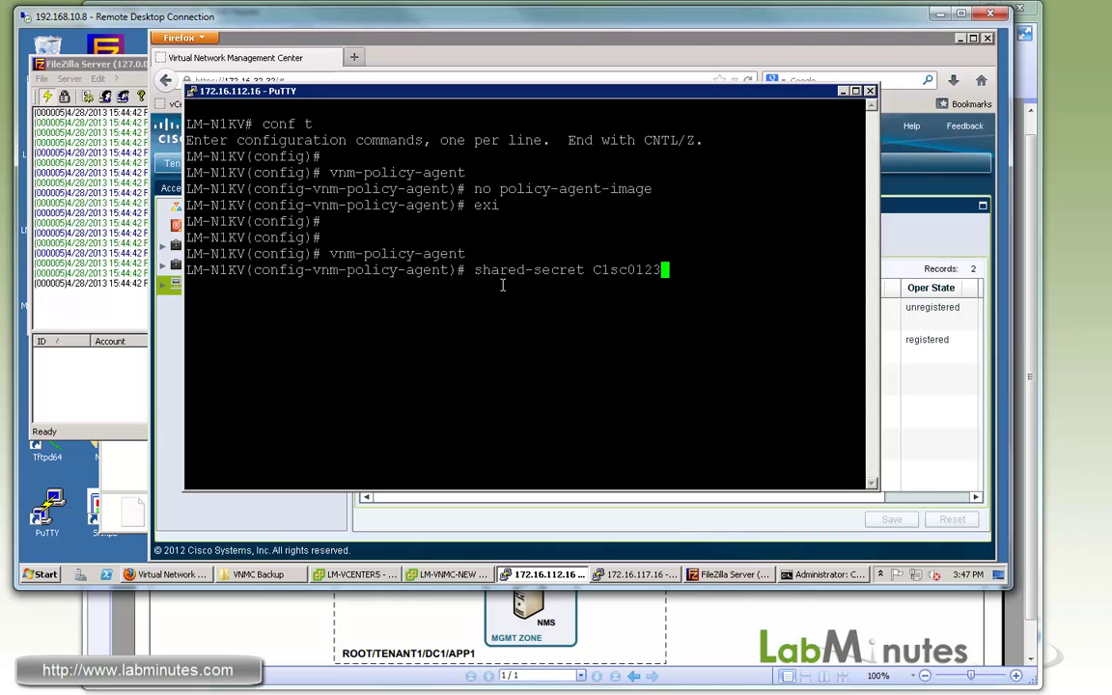
key("Return")
type("po")
key("BackSpace")
key("BackSpace")
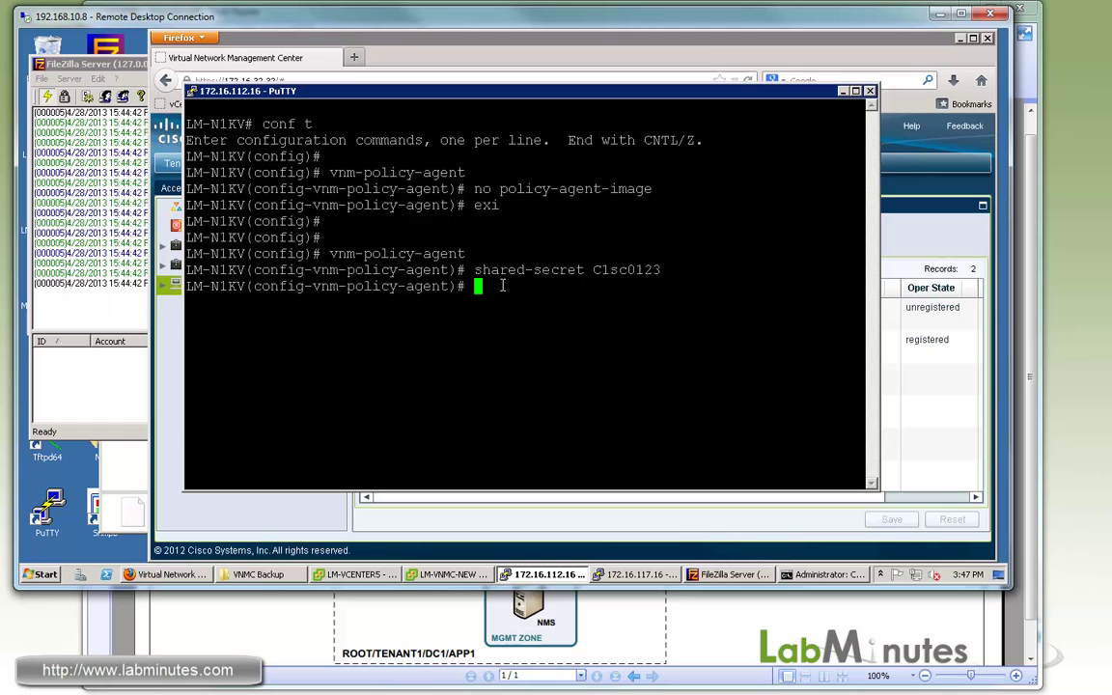
type("exi")
key("Return")
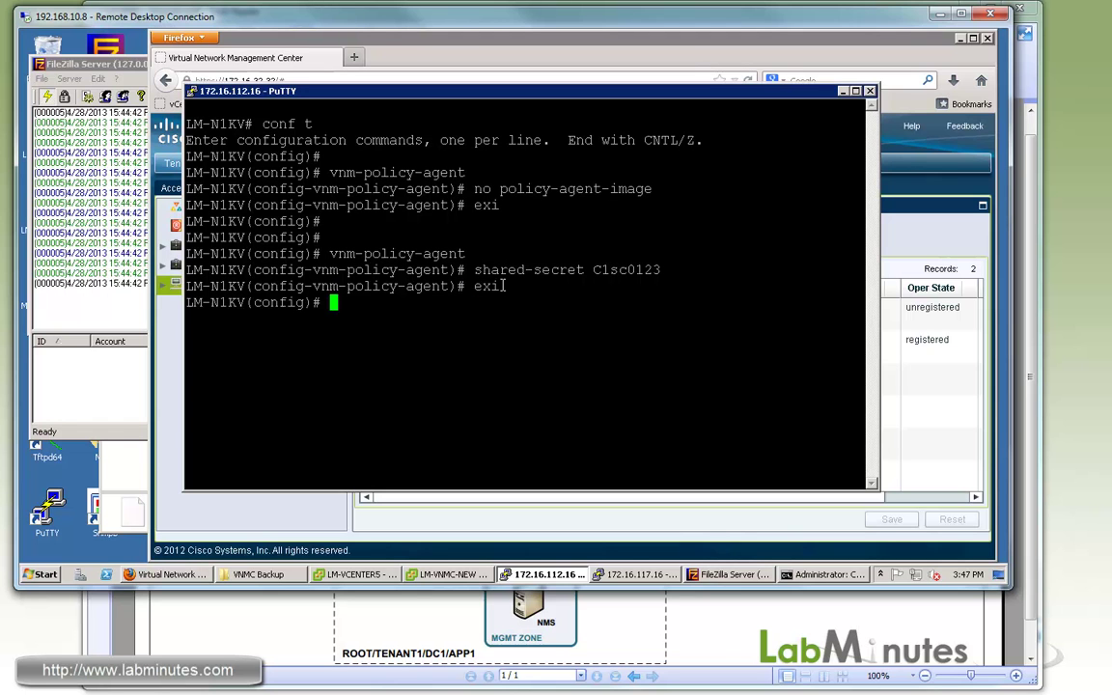
List bootflash: and highlight the vnmc-vsmpa.2.0.0.38.bin image.
type("dir bootflash:")
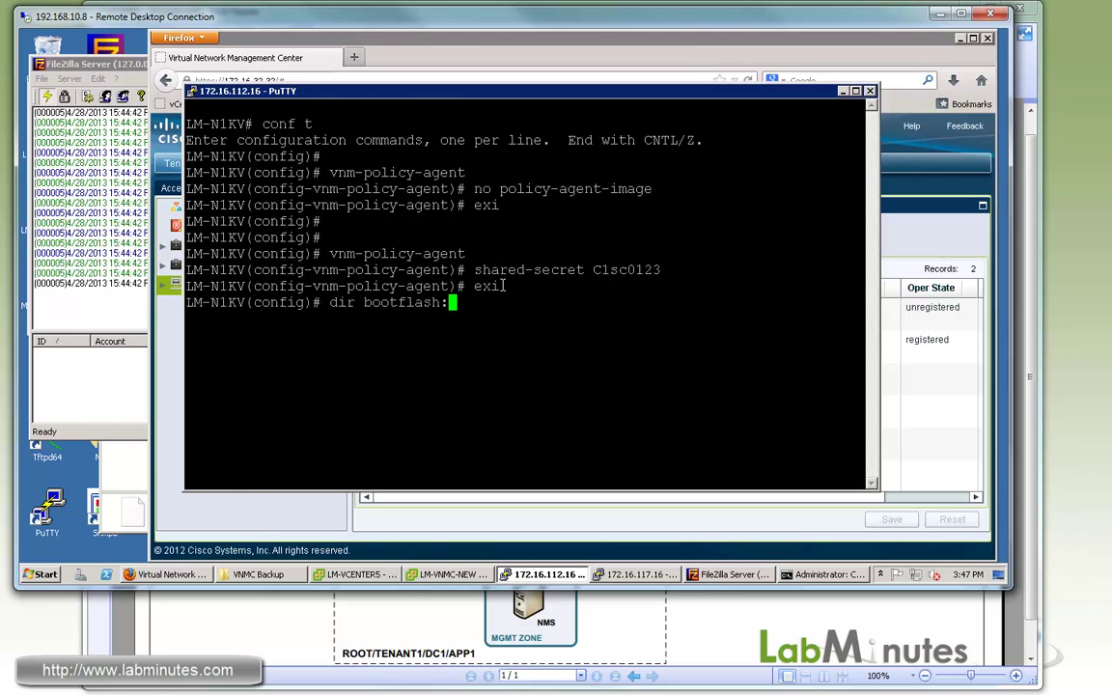
key("Return")
left_click_drag(525, 384, 704, 384)
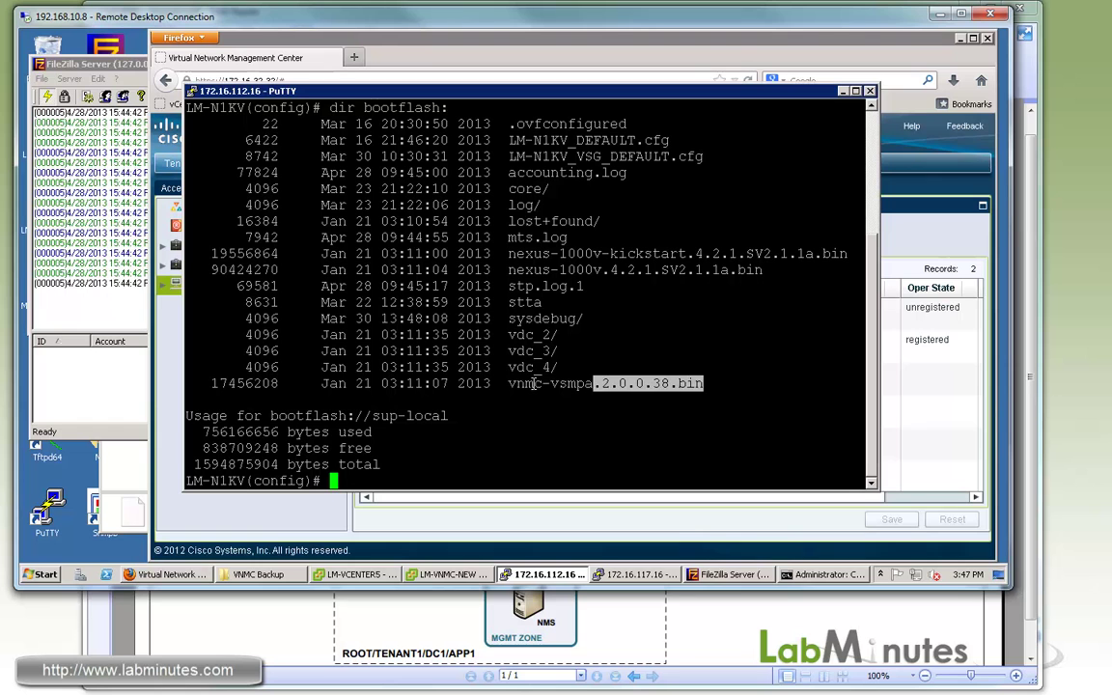
Set the LM-N1KV policy agent image to bootflash:/vnmc-vsmpa.2.0.0.38.bin.
left_click(579, 352)
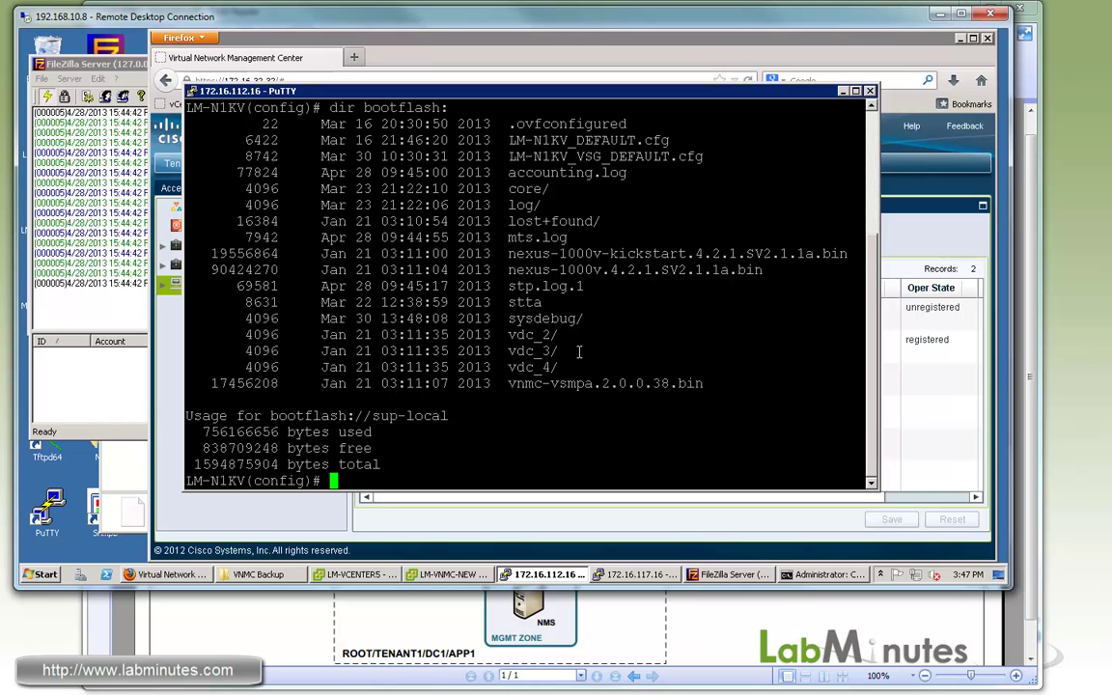
type("vnm-policy-agent")
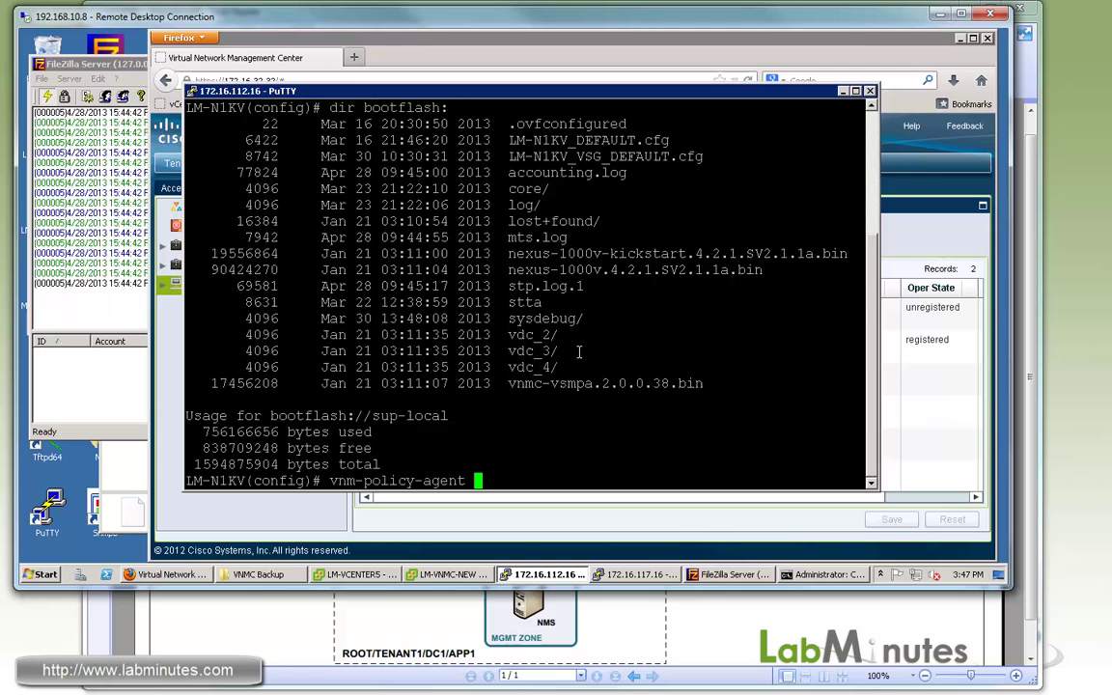
key("Return")
type("po?")
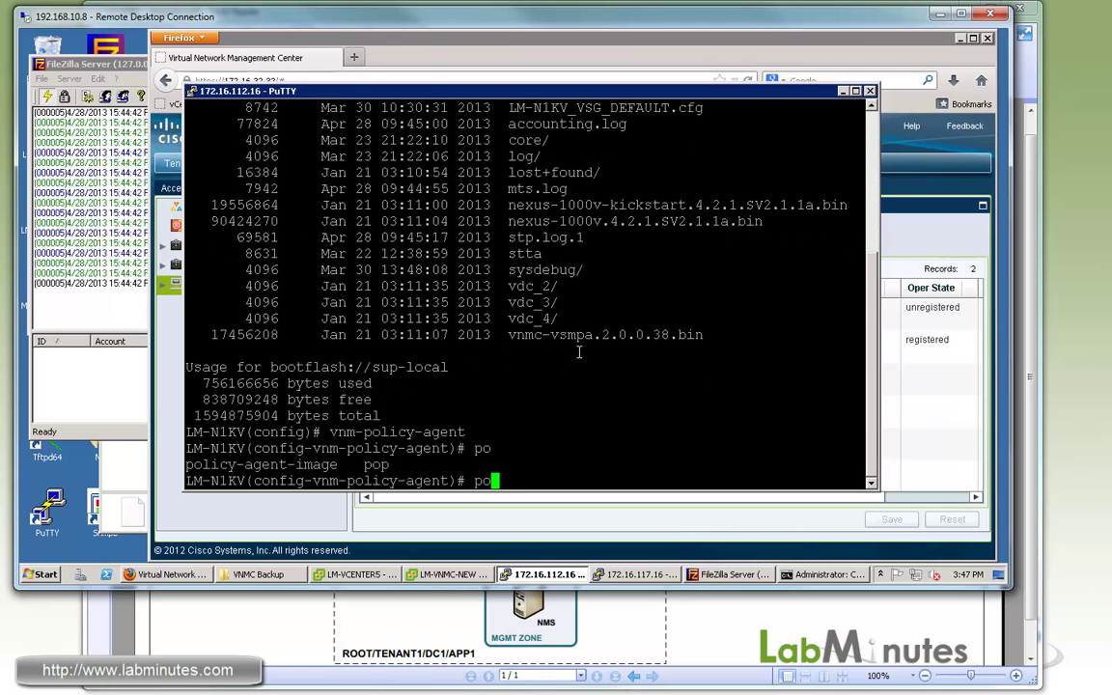
type("li")
key("Tab")
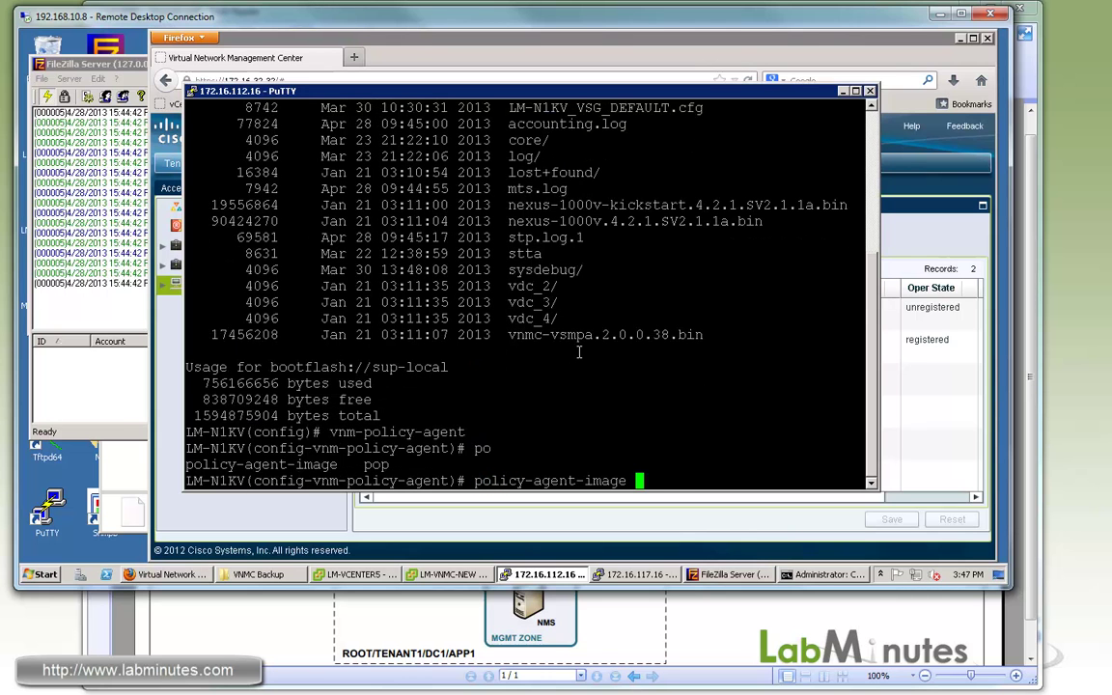
type("bootflash:/")
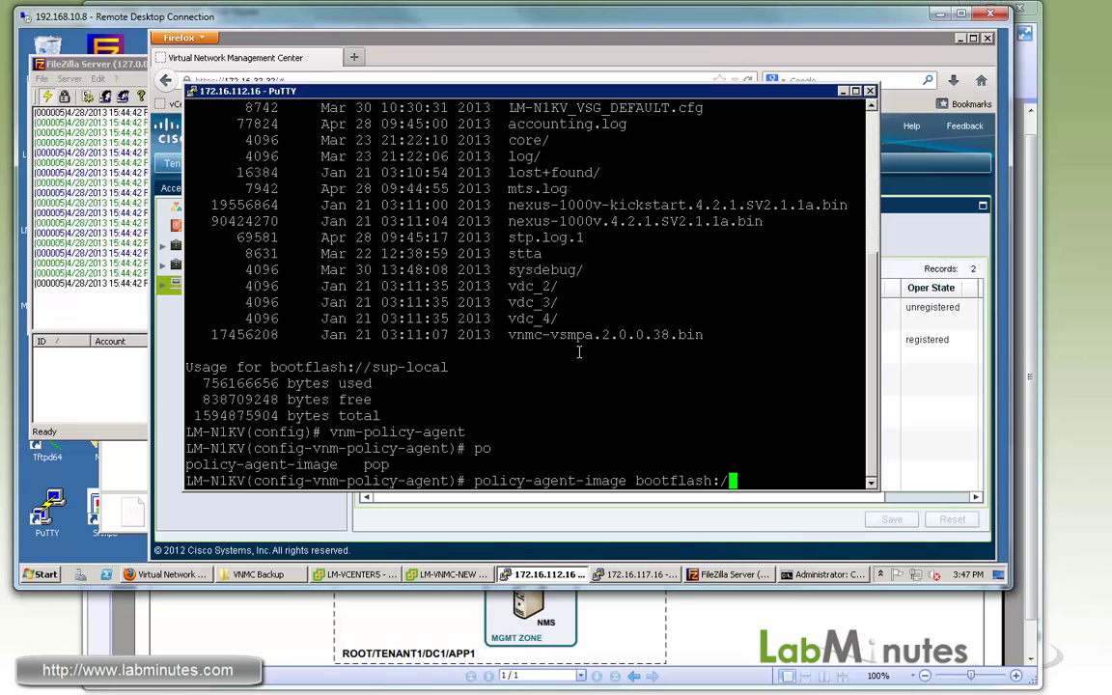
double_click(648, 334)
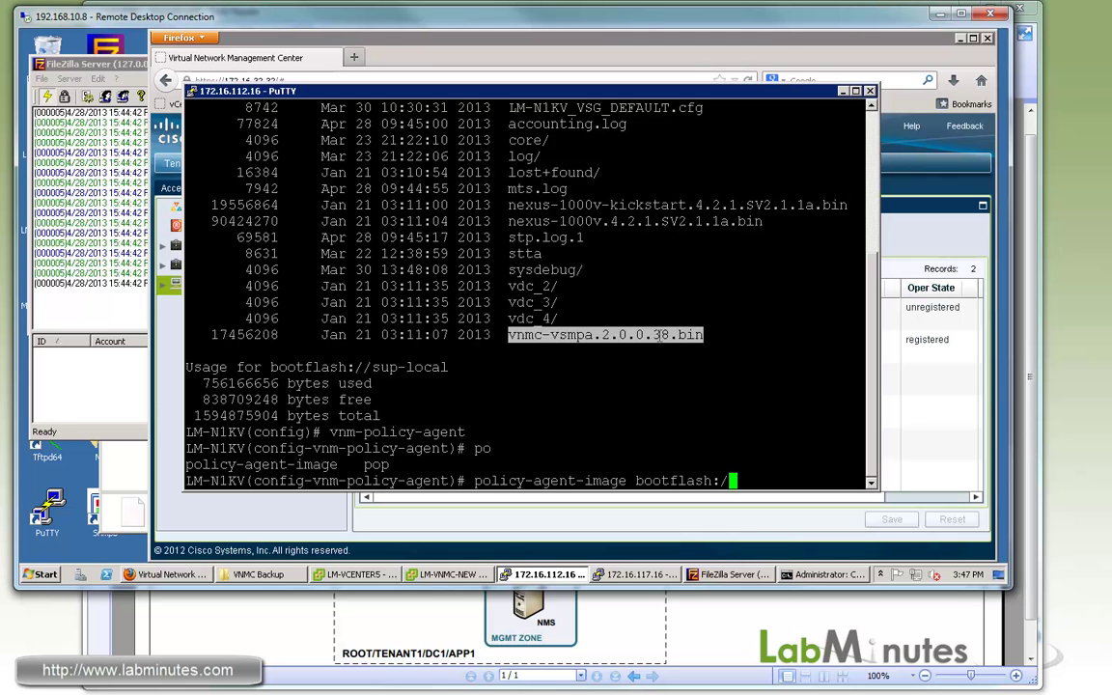
right_click(660, 335)
key("Return")
Exit policy agent configuration and check the agent with sh vnm-pa status.
key("Return")
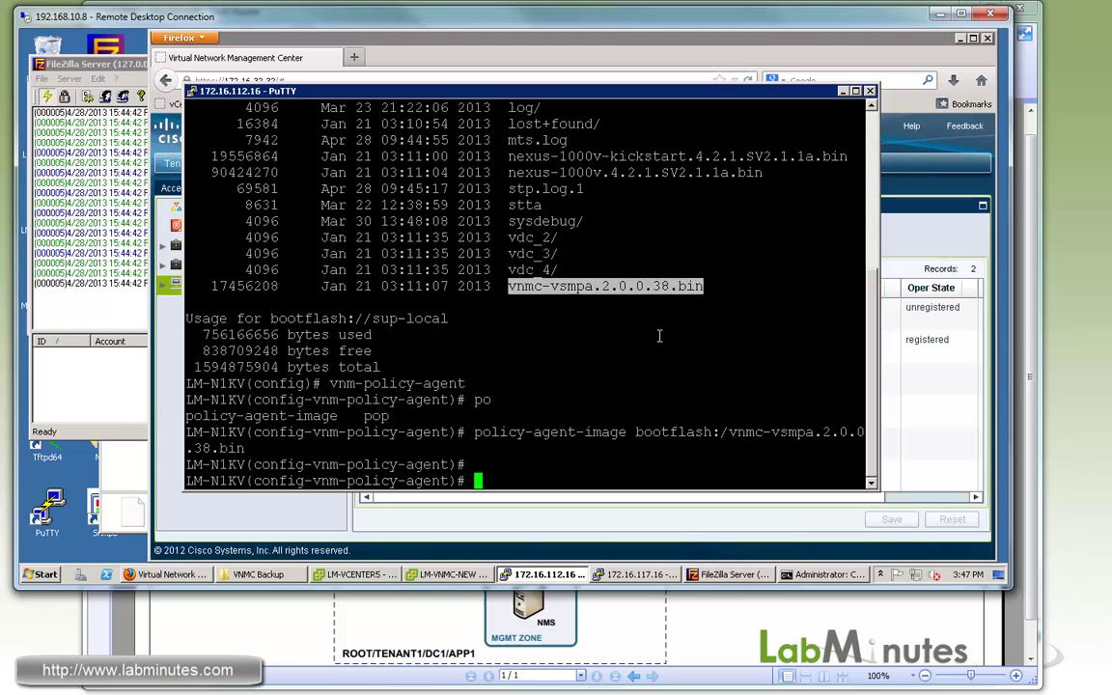
key("Return")
key("Return")
key("Return")
type("exi")
key("Return")
type("sh v")
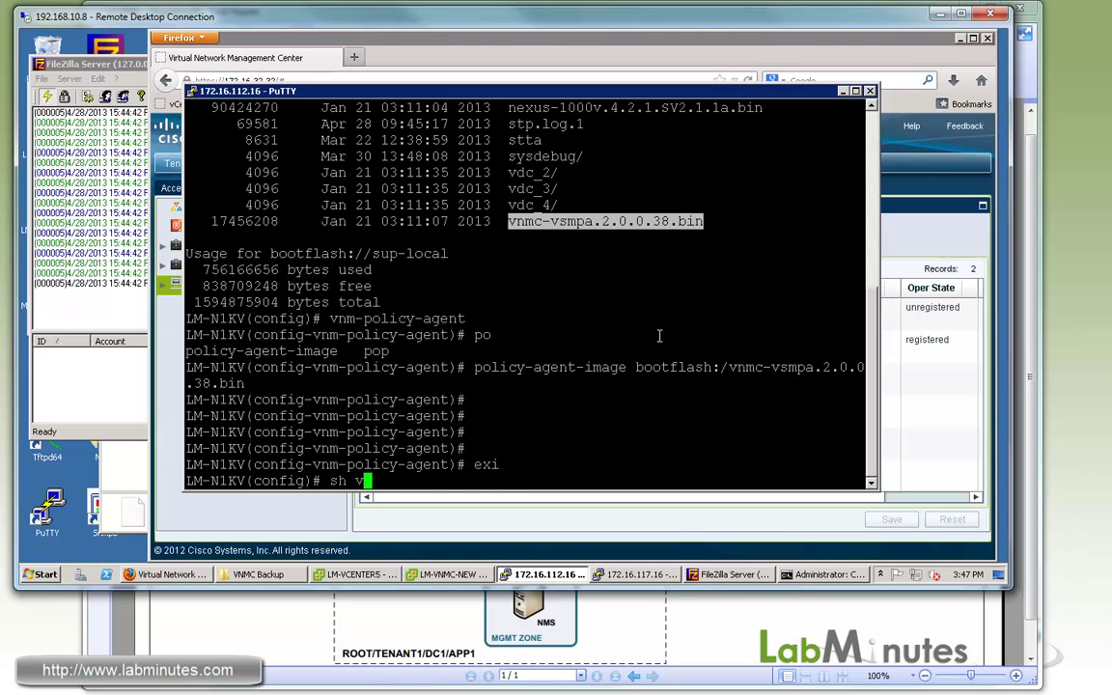
type("nm-pa status")
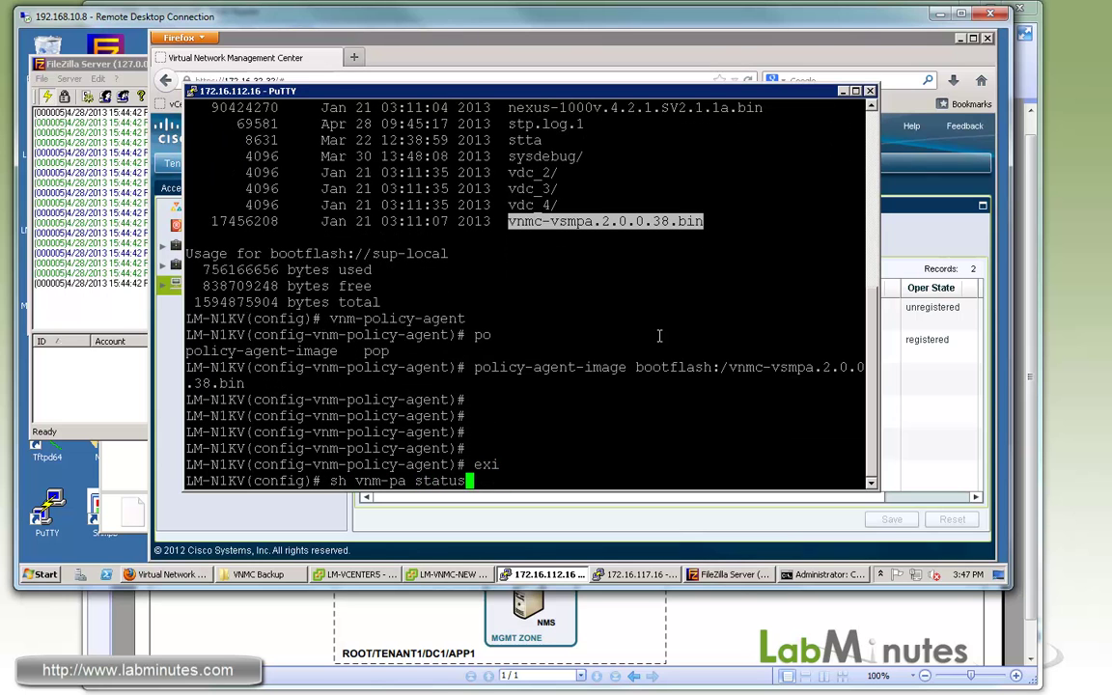
key("Return")
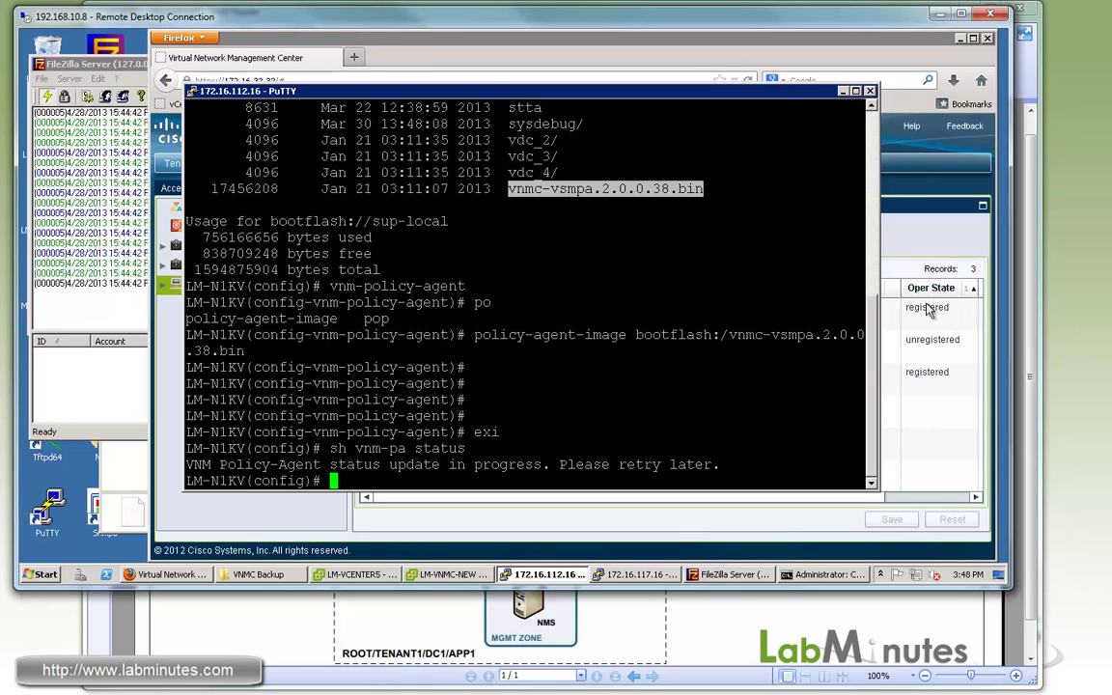
Sort the VNMC Clients by Type: LM-N1KV registered, TENANT1-DC1-APP1-VSG1 still unregistered.
left_click(893, 319)
left_click(621, 340)
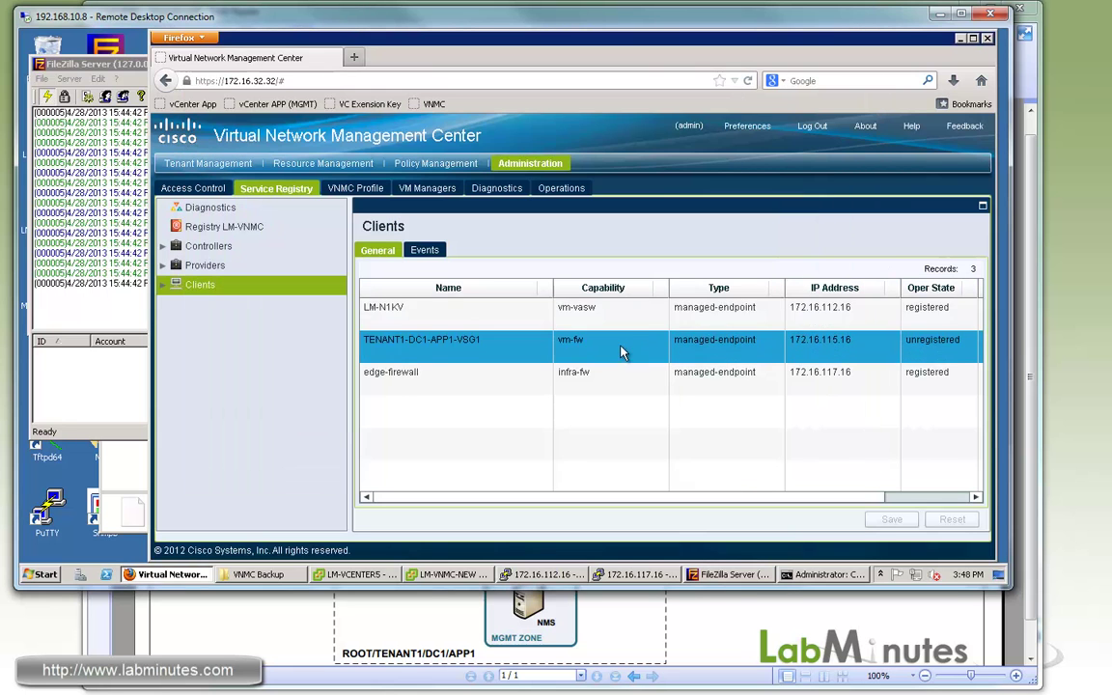
left_click(686, 321)
left_click(887, 340)
left_click(941, 319)
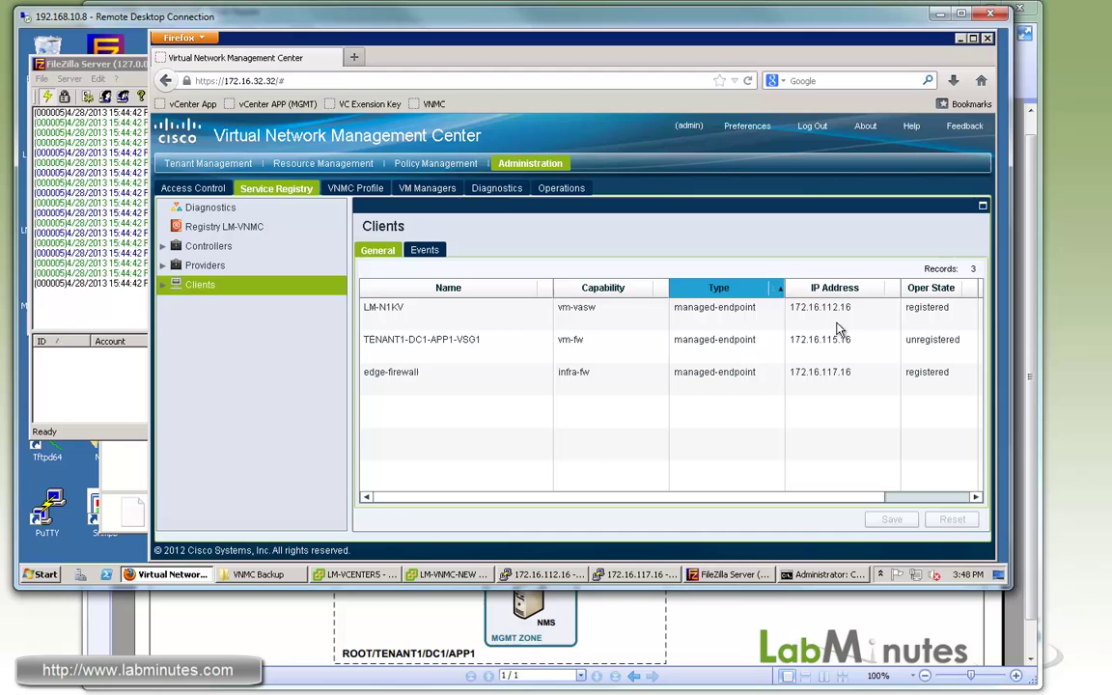
left_click(618, 307)
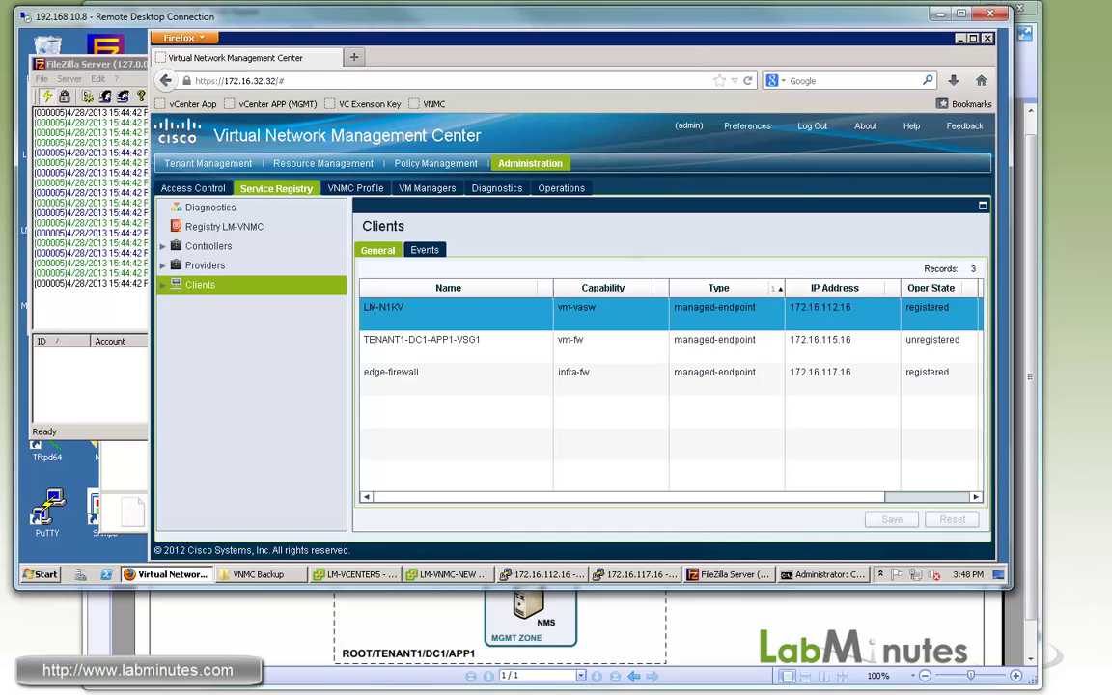
left_click(569, 340)
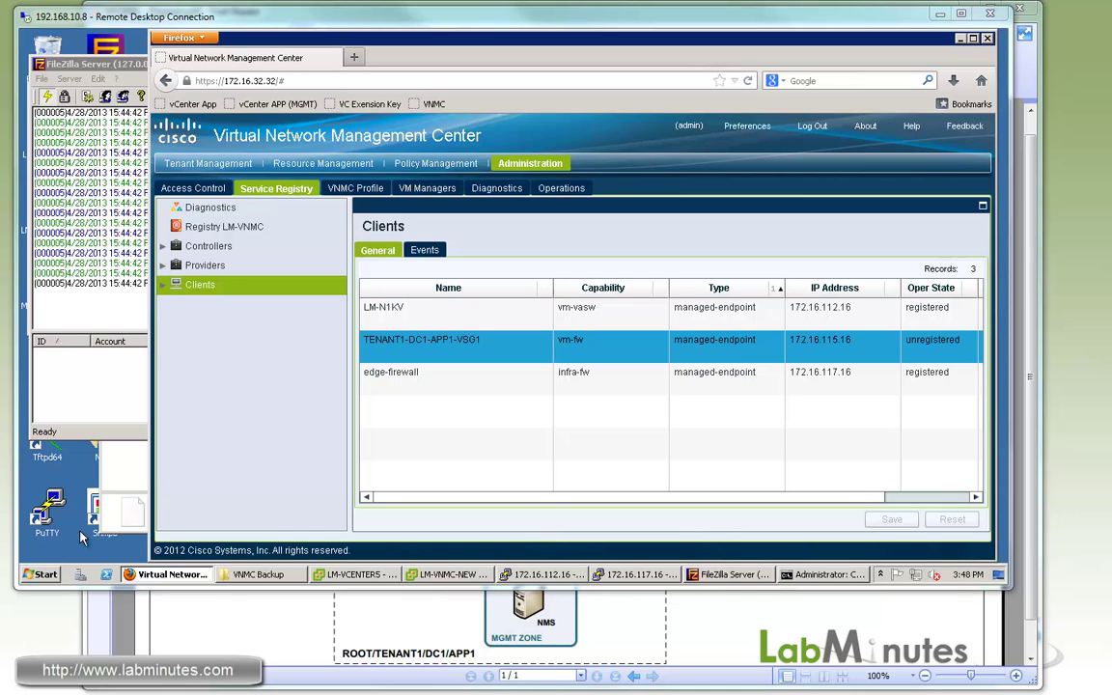
Open a VSG terminal session, enter configuration mode, and list the bootflash files.
double_click(46, 519)
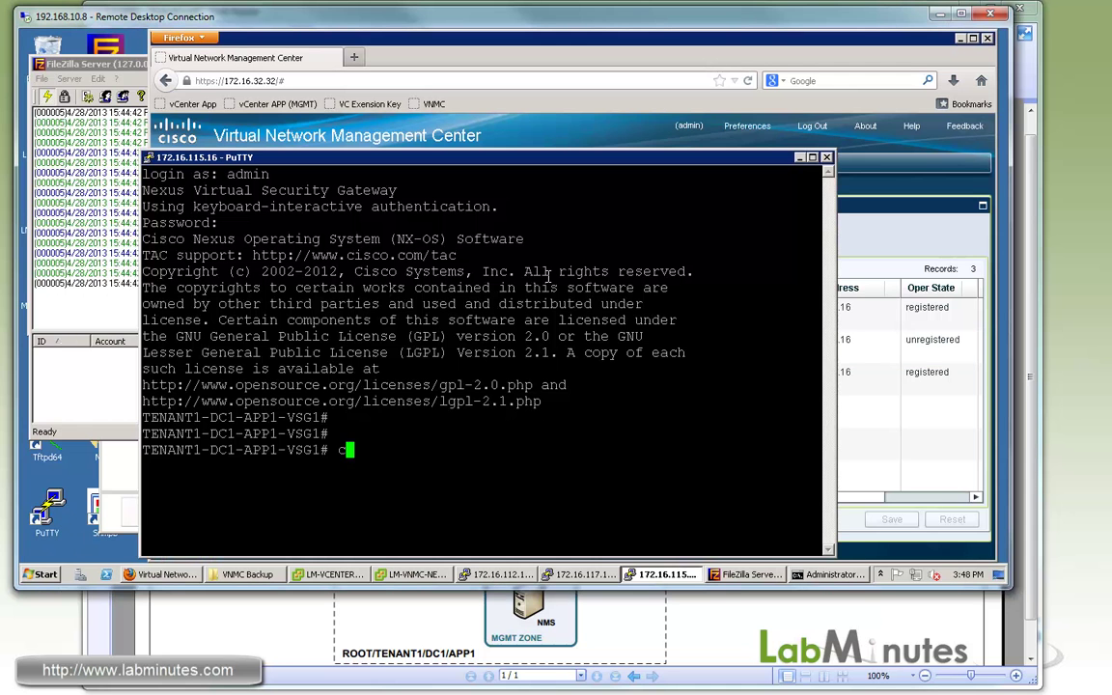
type("conf t")
key("Return")
type("vnm-policy-agent")
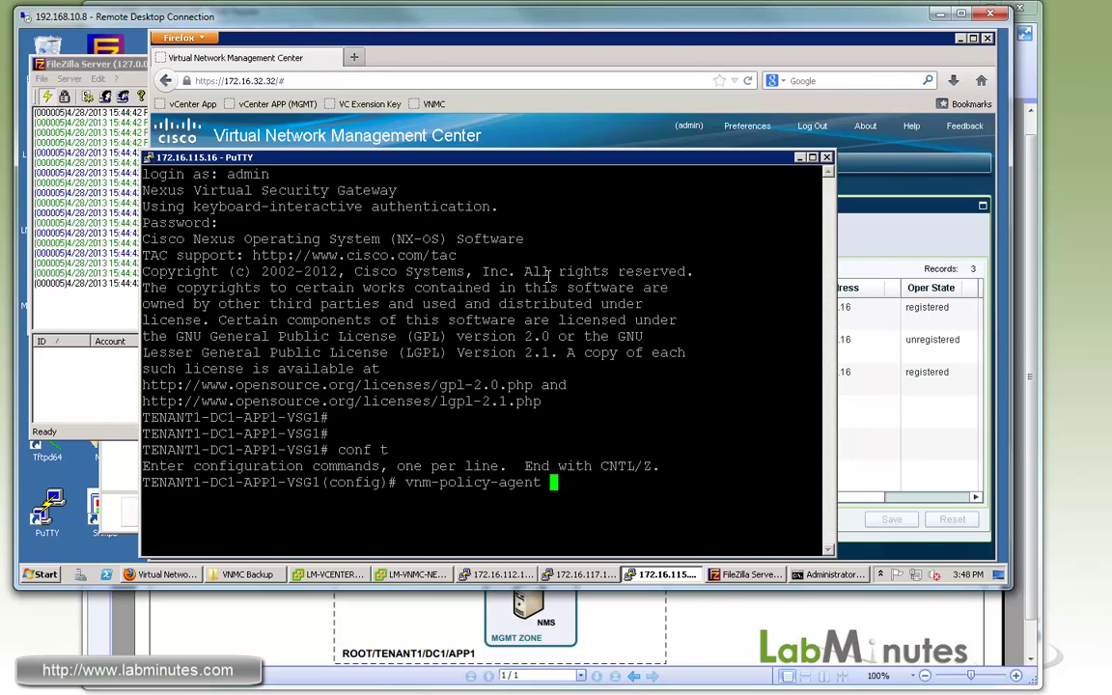
key("Return")
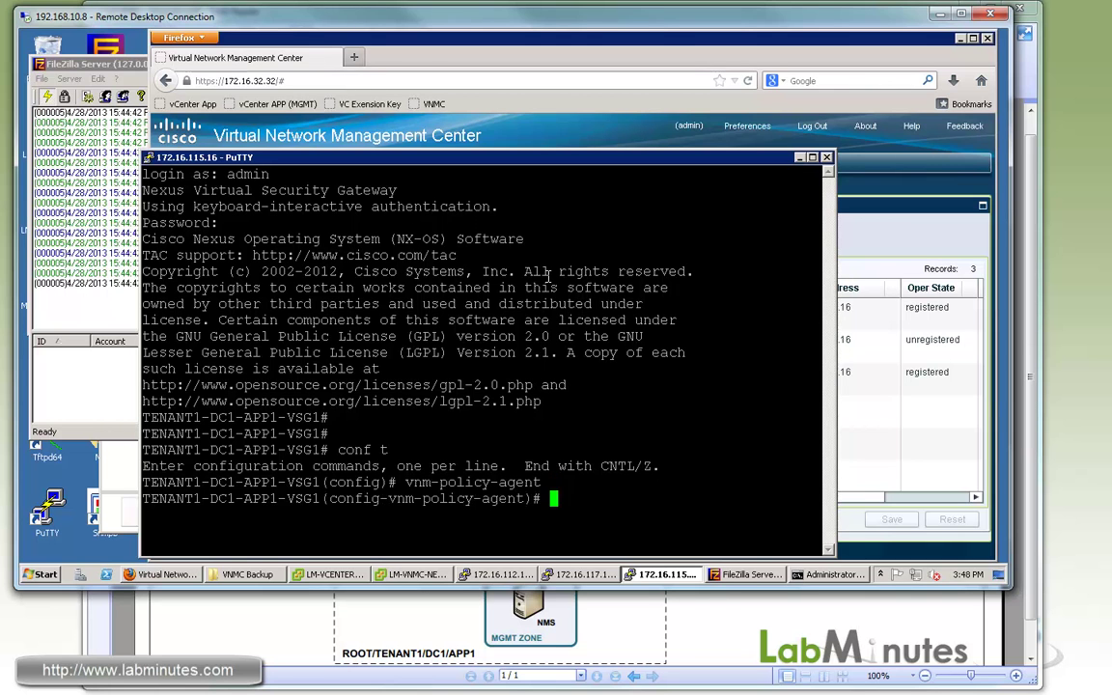
type("exi")
key("Return")
type("dir bootflash:")
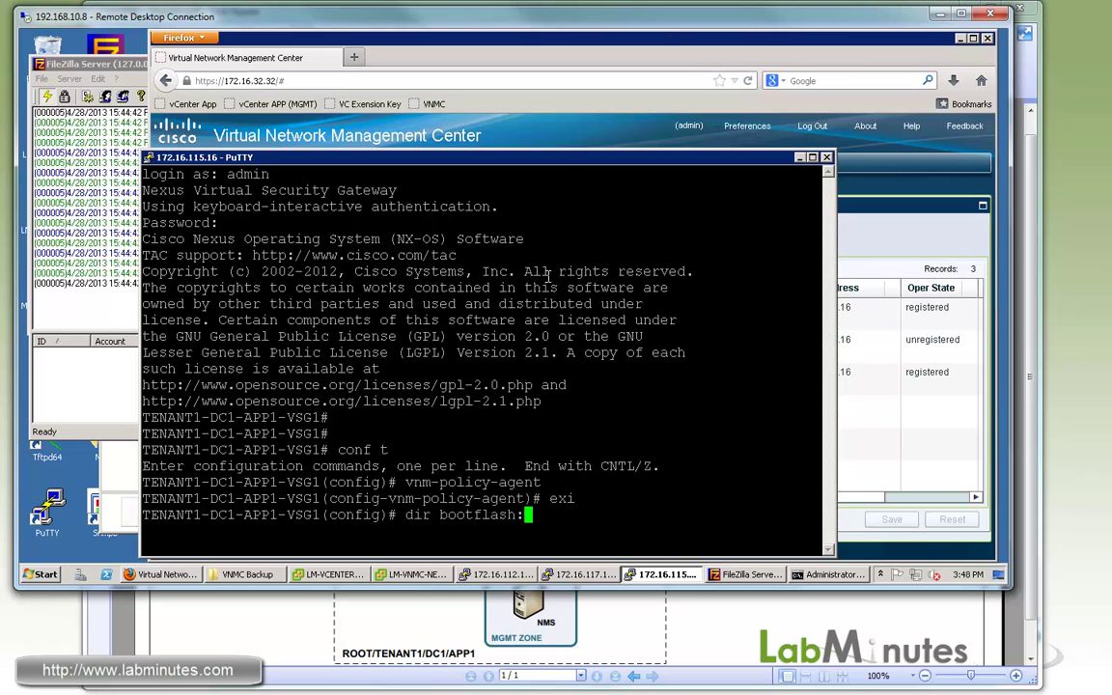
key("Return")
Give the VSG policy agent its shared secret and image bootflash:/vnmc-vsgpa.2.0.1a.bin.
key("Return")
key("Return")
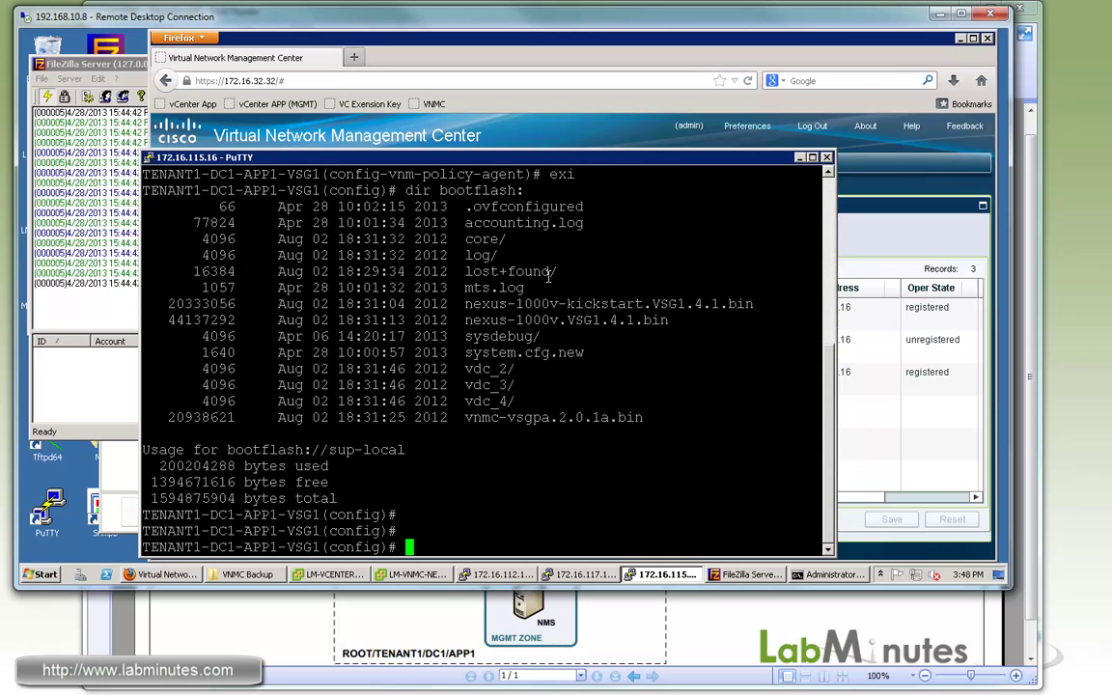
type("vnm-policy-agent")
key("Return")
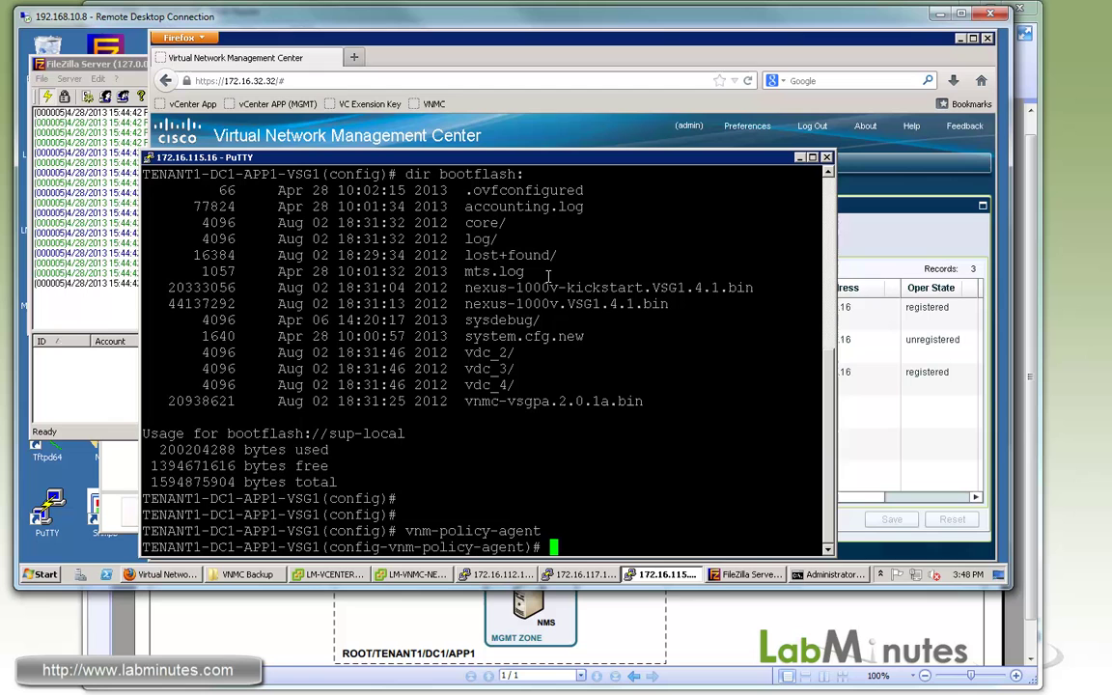
type("shared-secret C1sc0123")
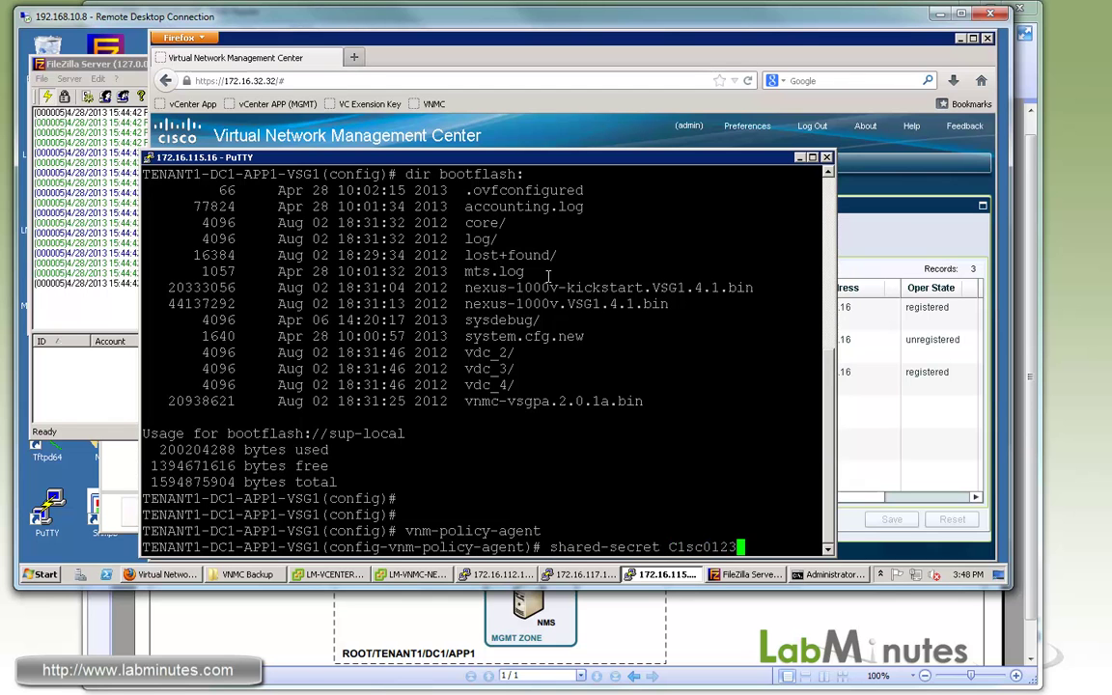
key("Return")
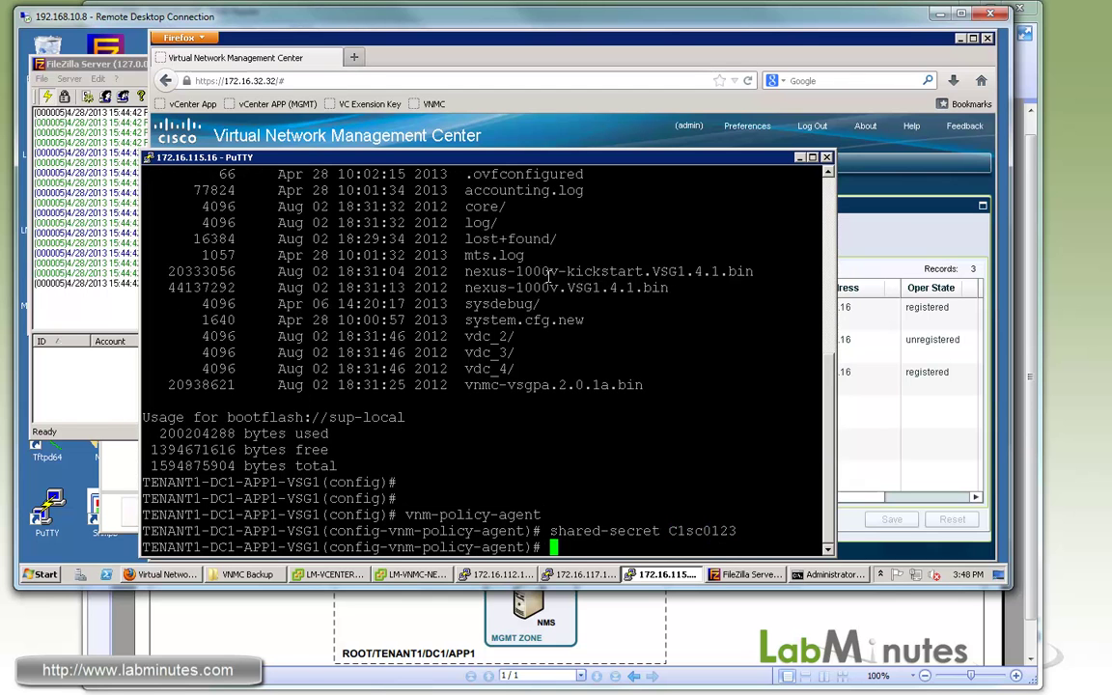
type("policy-agent-image ")
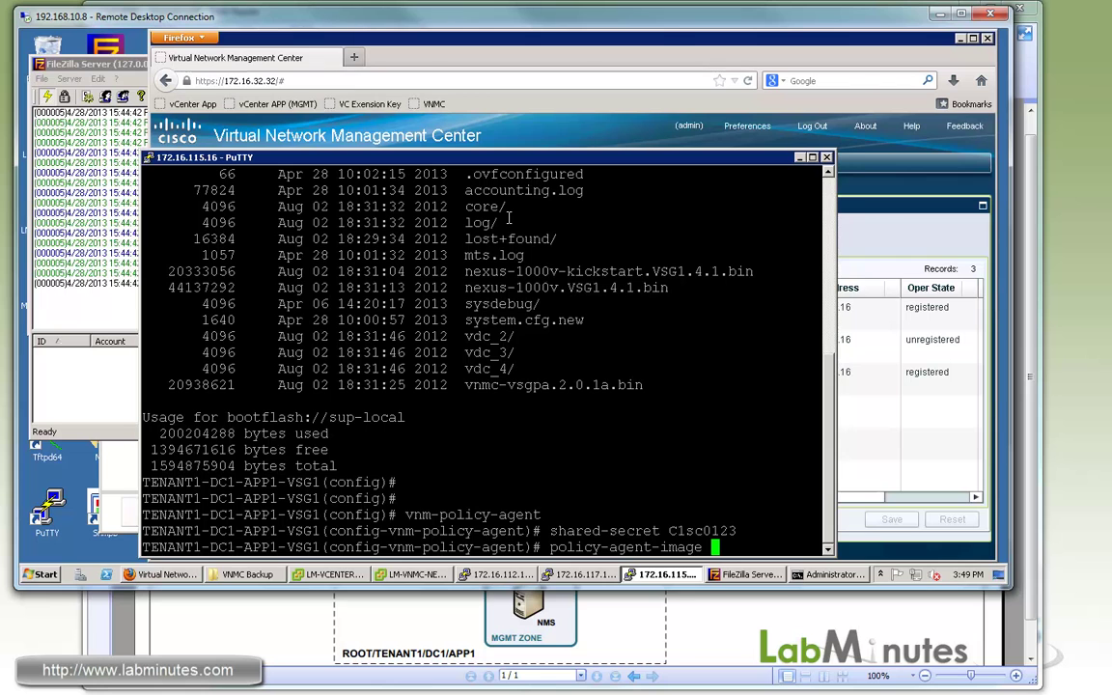
type("bootflash:/")
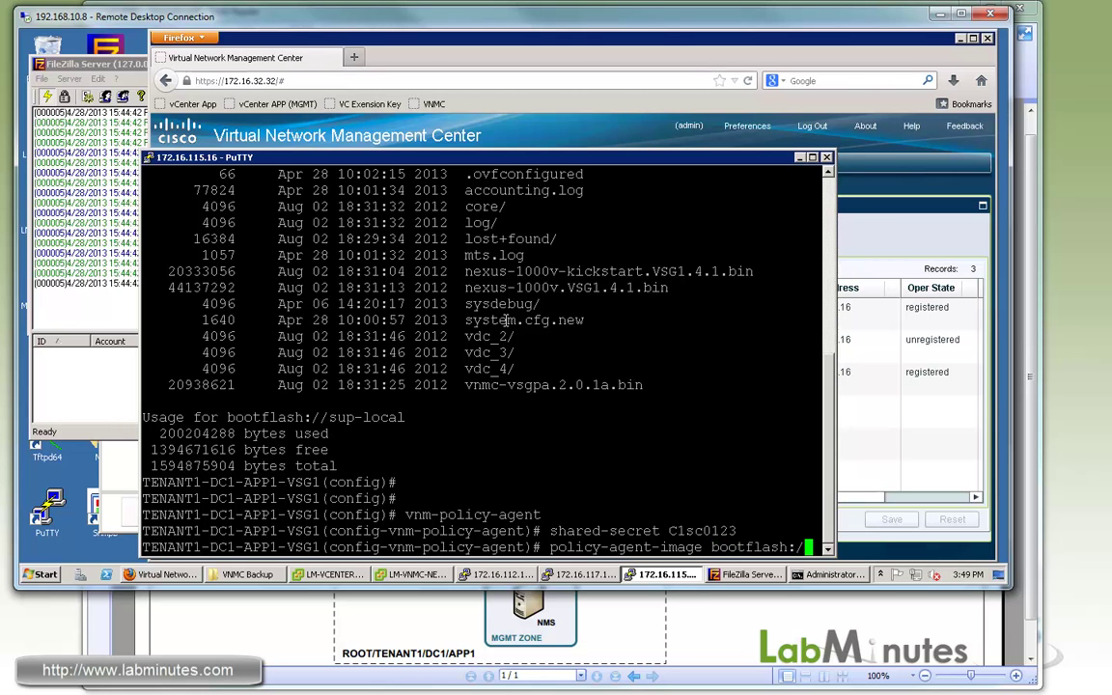
left_click_drag(469, 385, 643, 386)
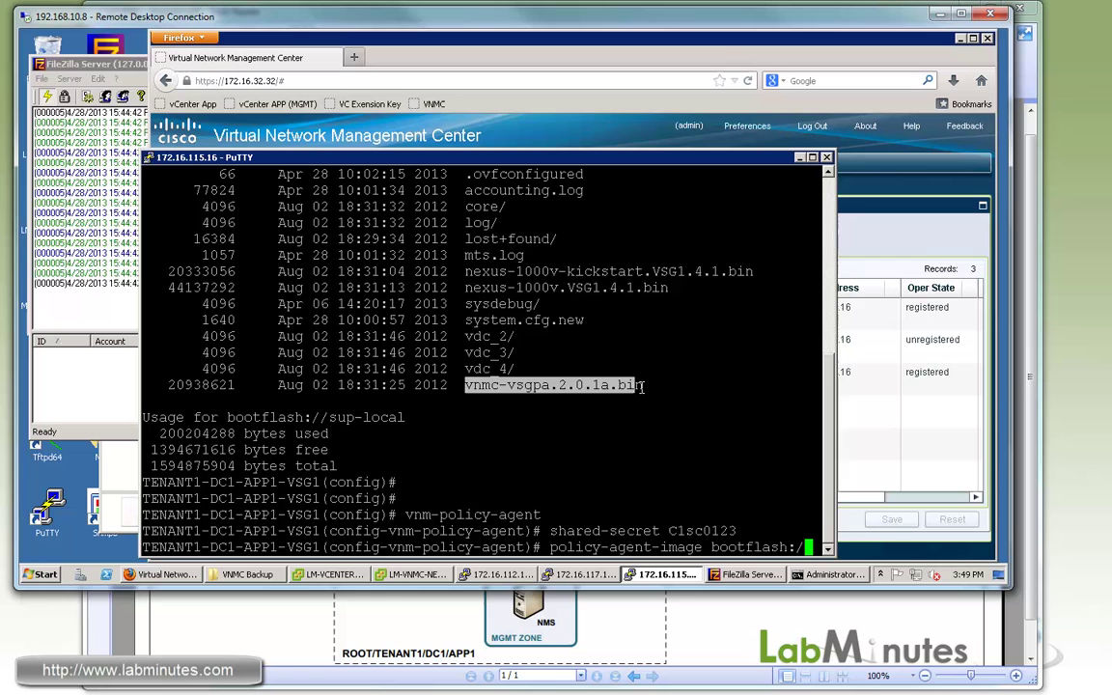
left_click(615, 385)
double_click(618, 385)
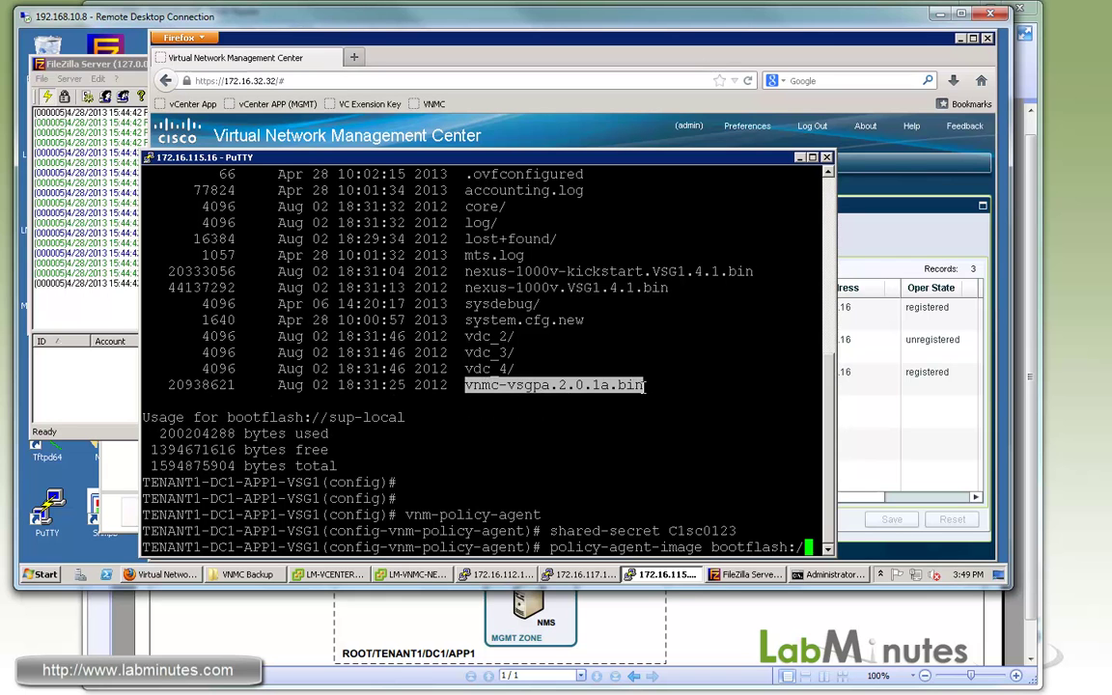
right_click(611, 382)
key("Return")
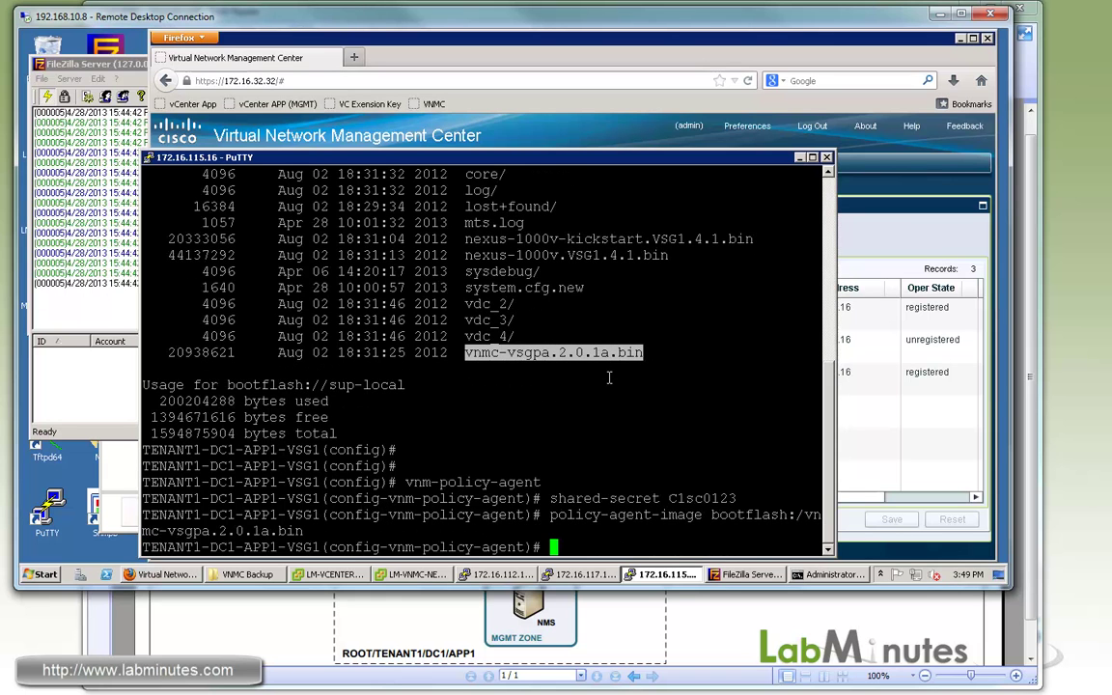
Re-run sh vnm-pa status until the VSG agent reports Installed Successfully.
key("BackSpace")
key("BackSpace")
key("BackSpace")
type("exi")
key("Return")
type("sh vnm-pa ")
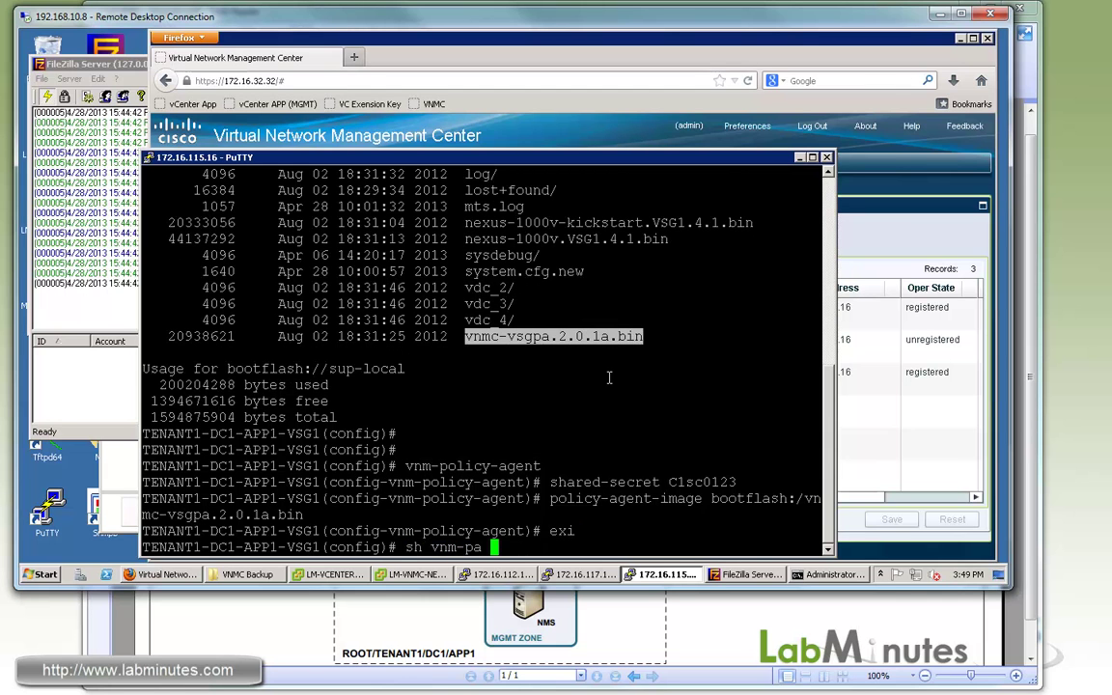
type("status")
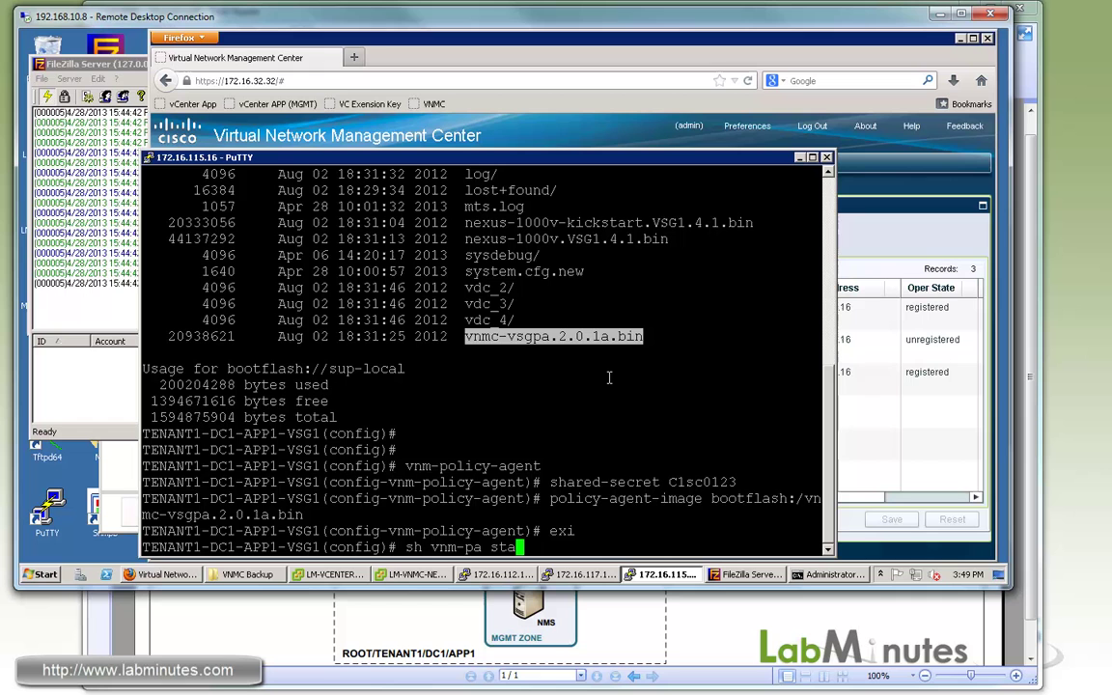
key("Return")
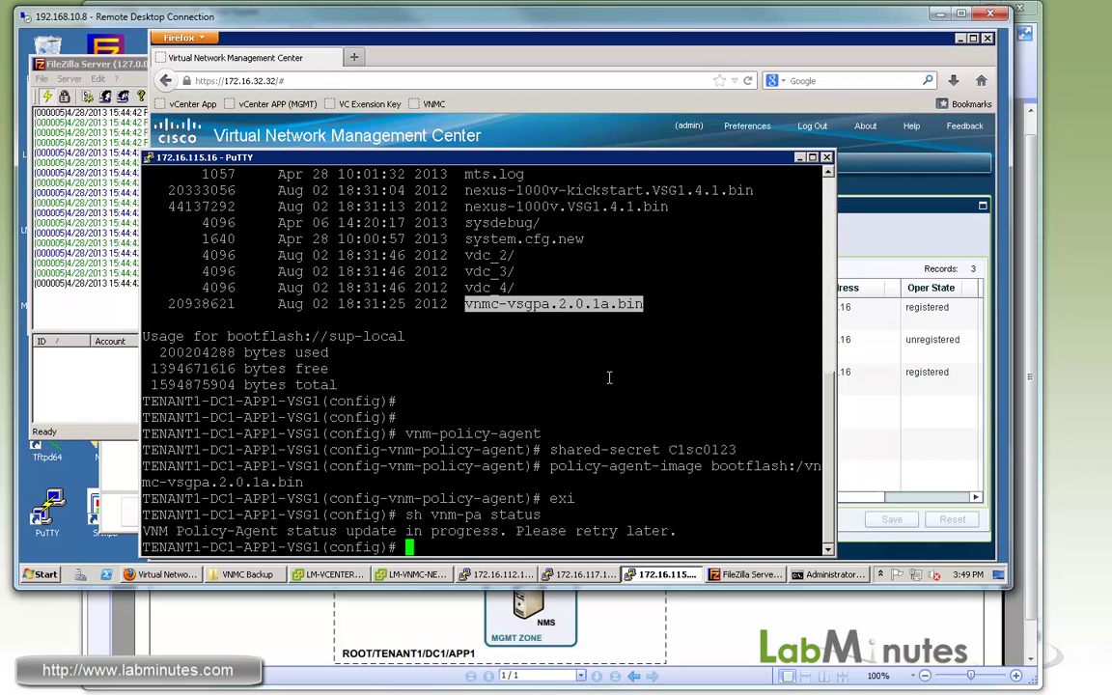
key("Up")
key("Return")
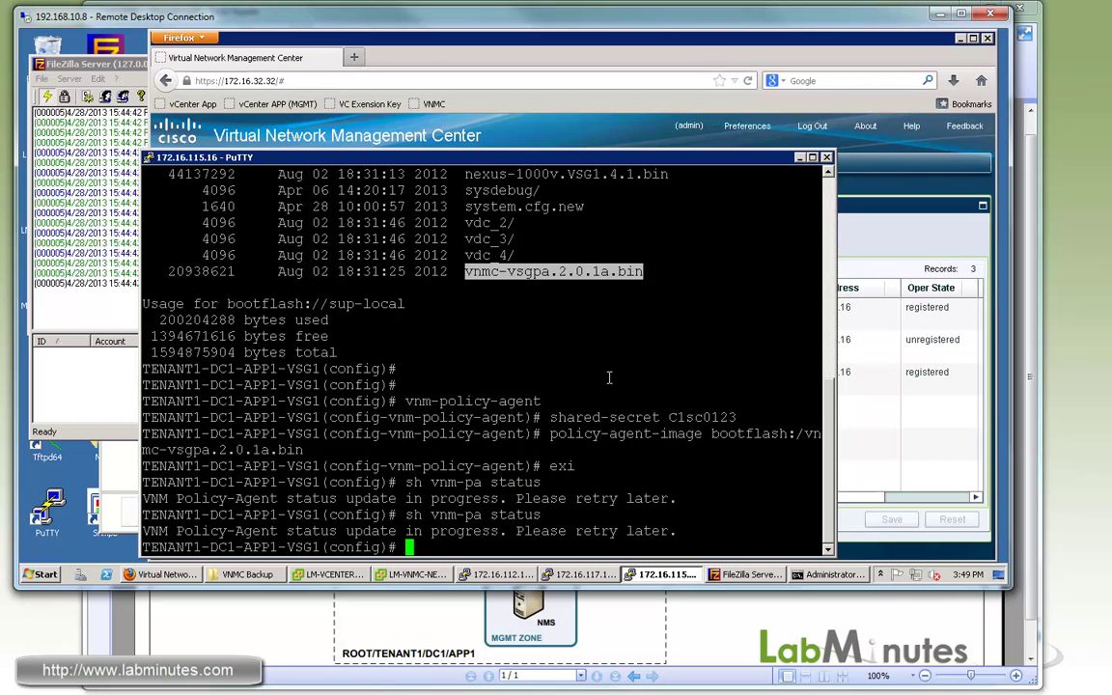
key("Return")
key("Return")
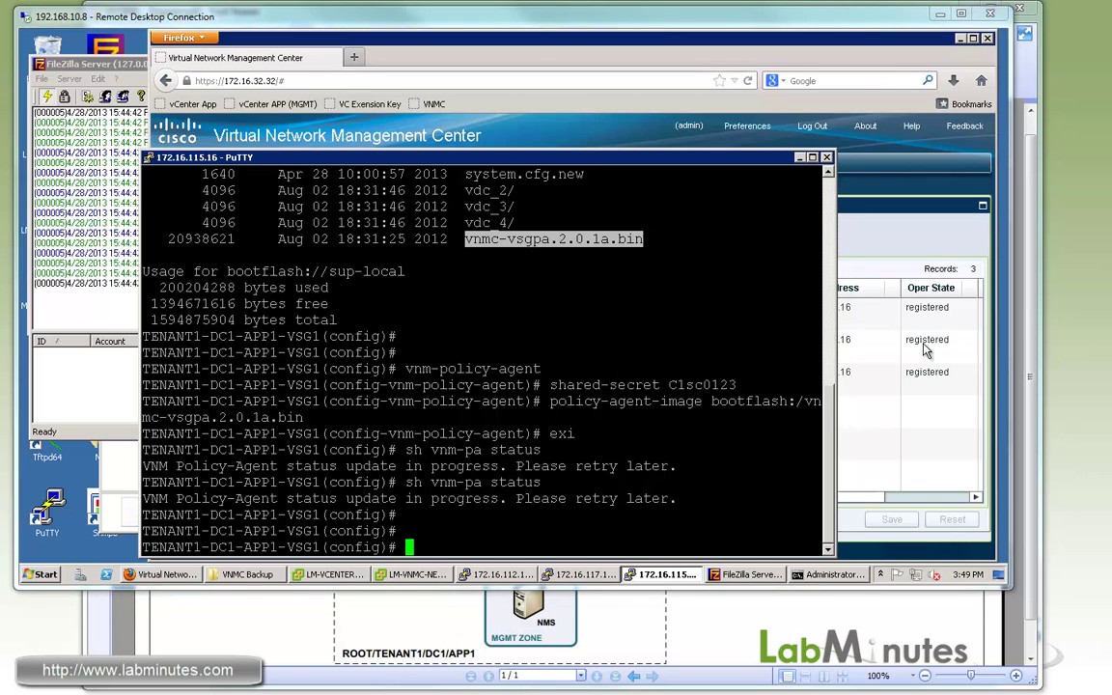
key("Up")
key("Return")
key("Return")
key("Return")
left_click_drag(420, 482, 563, 483)
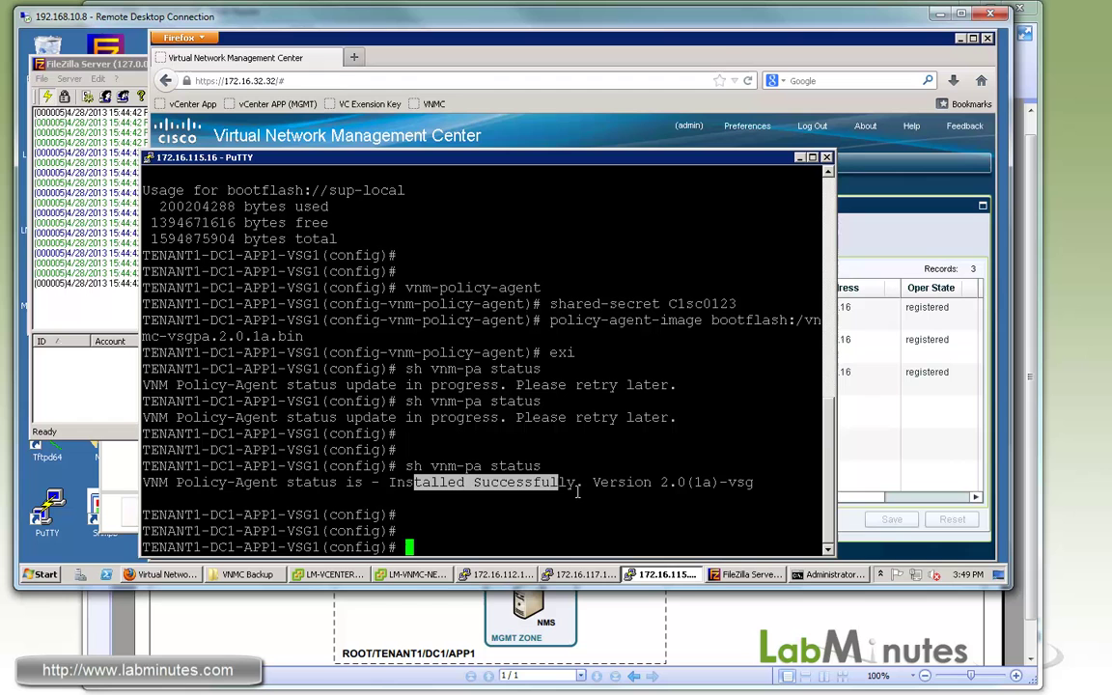
key("alt+Tab")
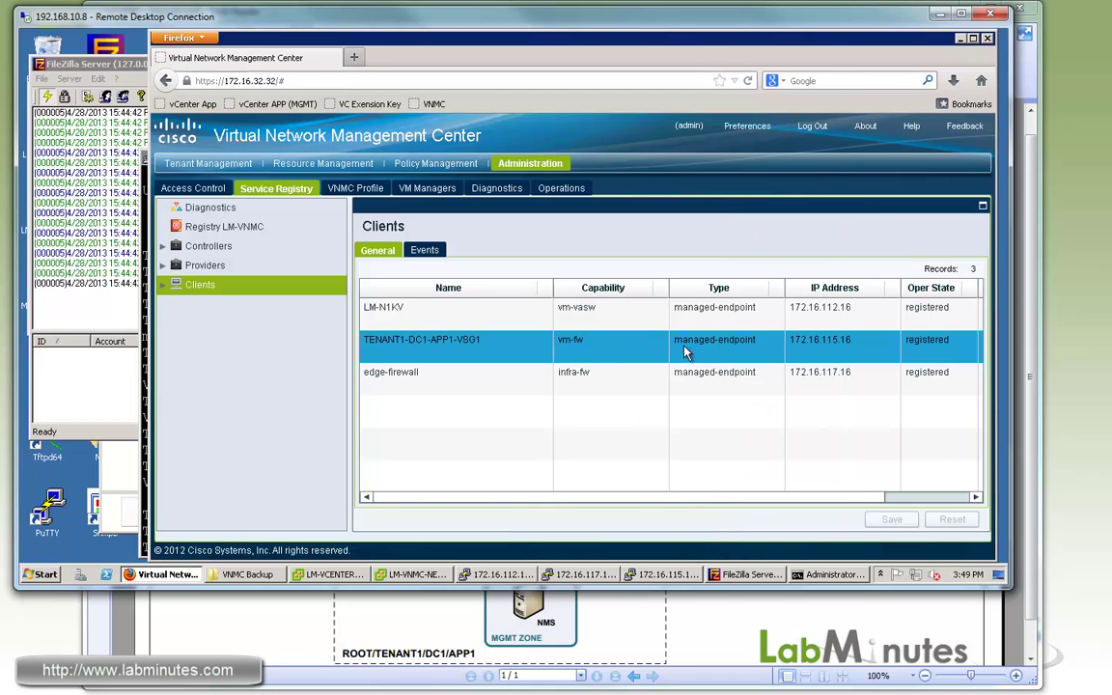
left_click(406, 309)
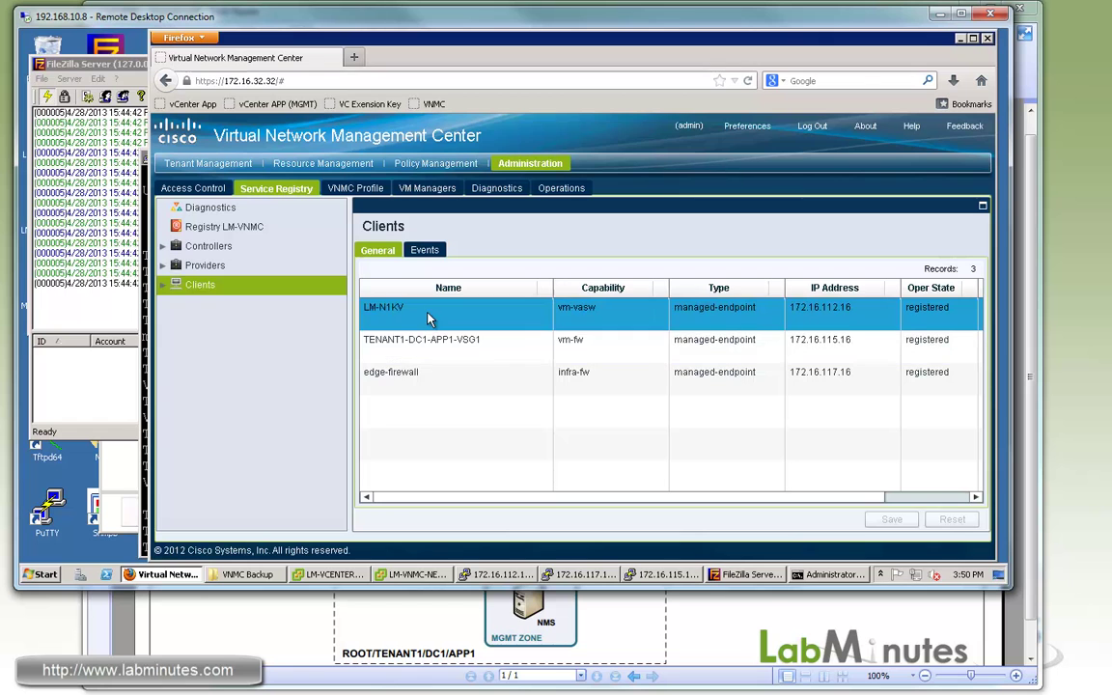
left_click(483, 375)
left_click(520, 346)
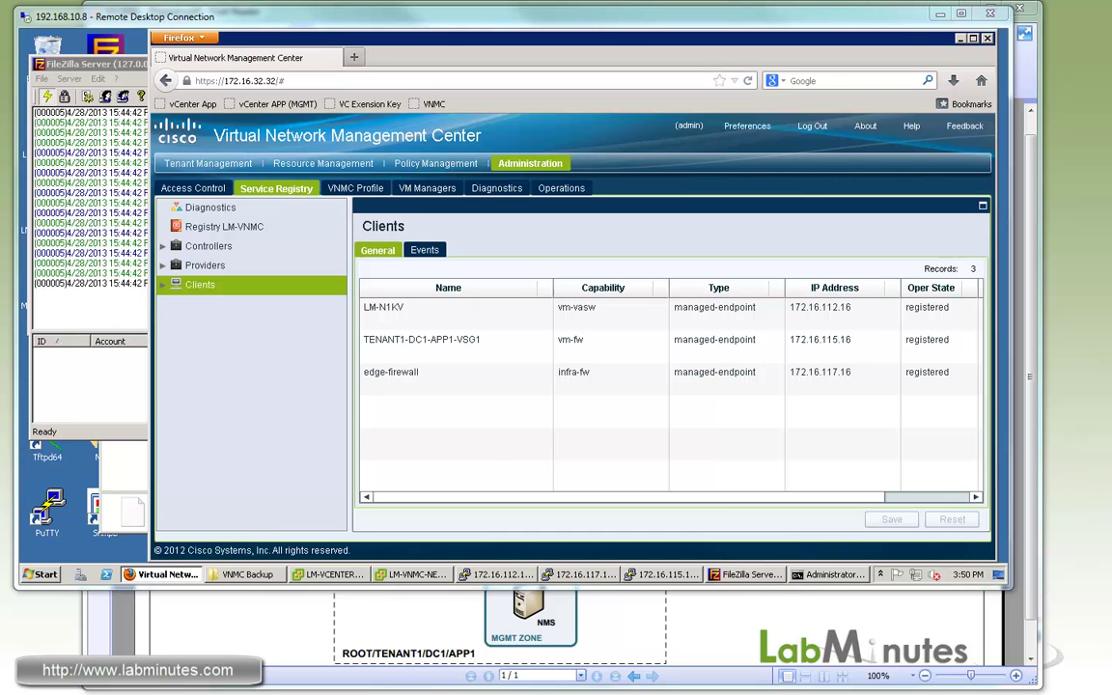
Ping WEB2 at 10.0.1.33 from WEB1 and confirm it fails.
key("alt+Tab")
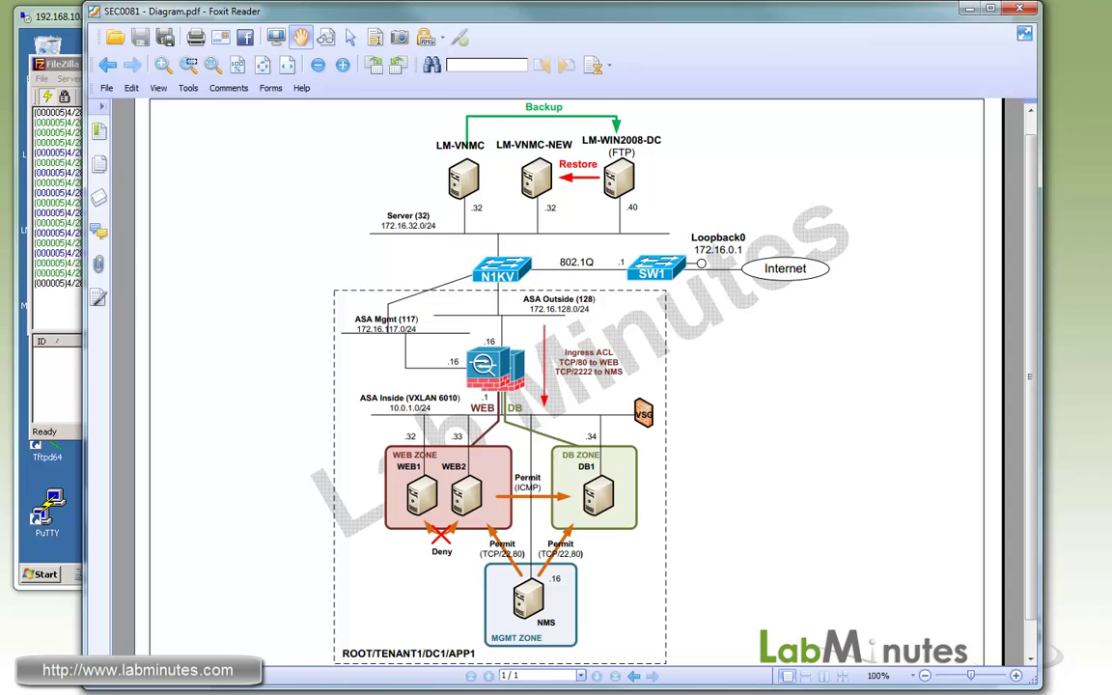
key("alt+Tab")
key("Return")
key("Return")
key("Return")
type("p")
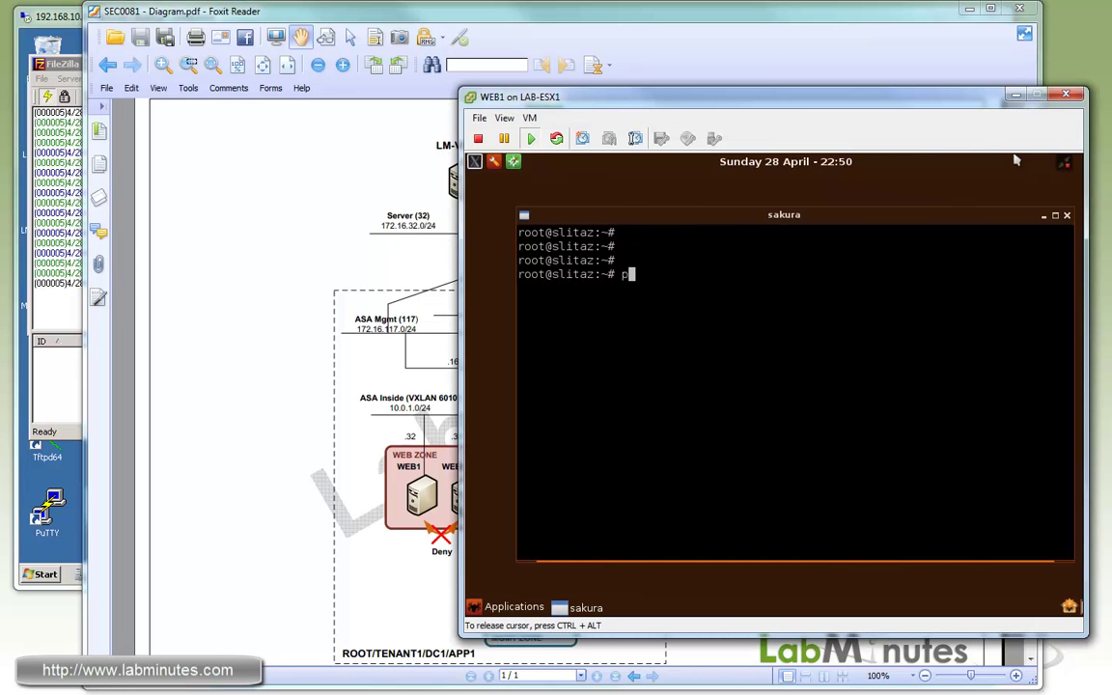
type("ing ")
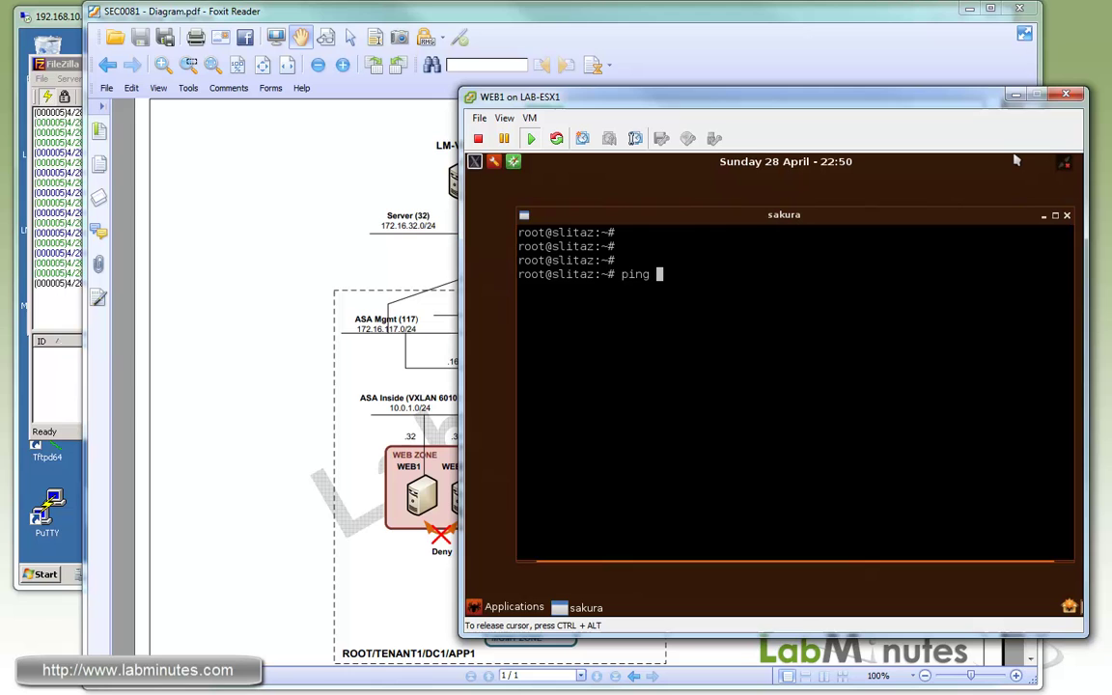
type("10.0.1.33")
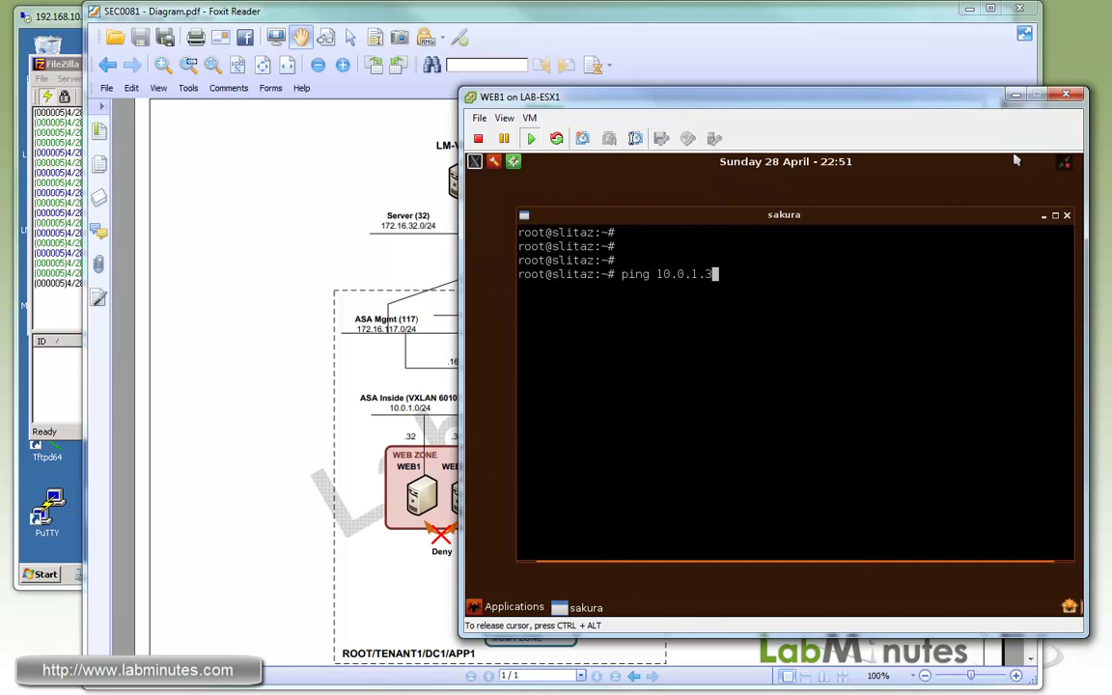
key("Return")
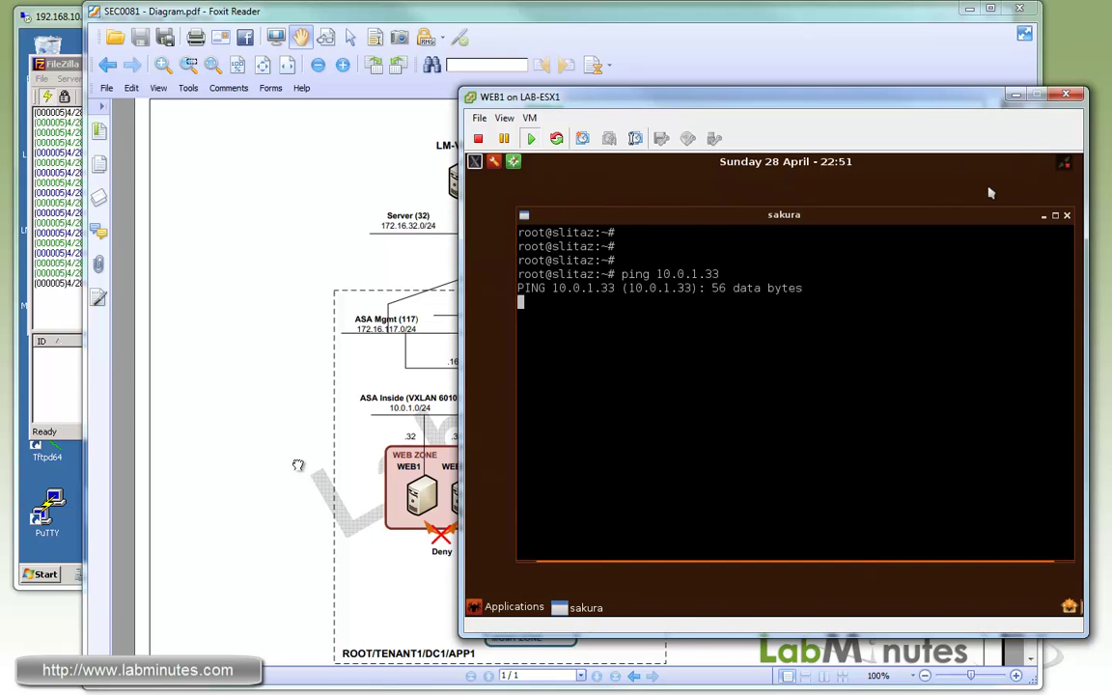
left_click(382, 463)
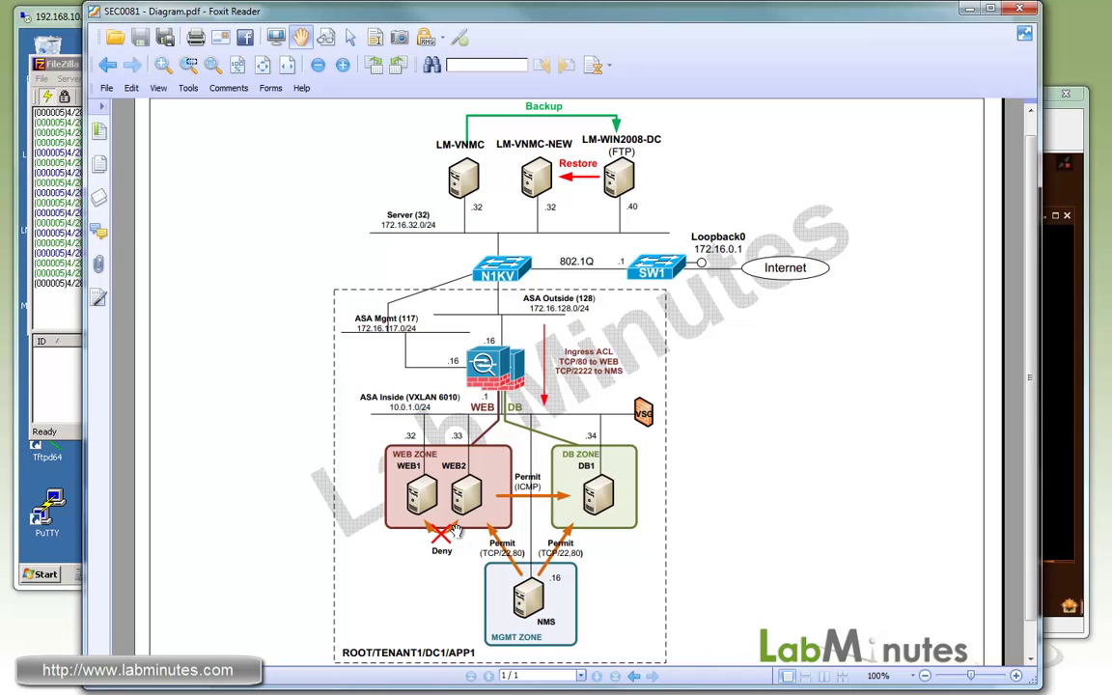
key("alt+Tab")
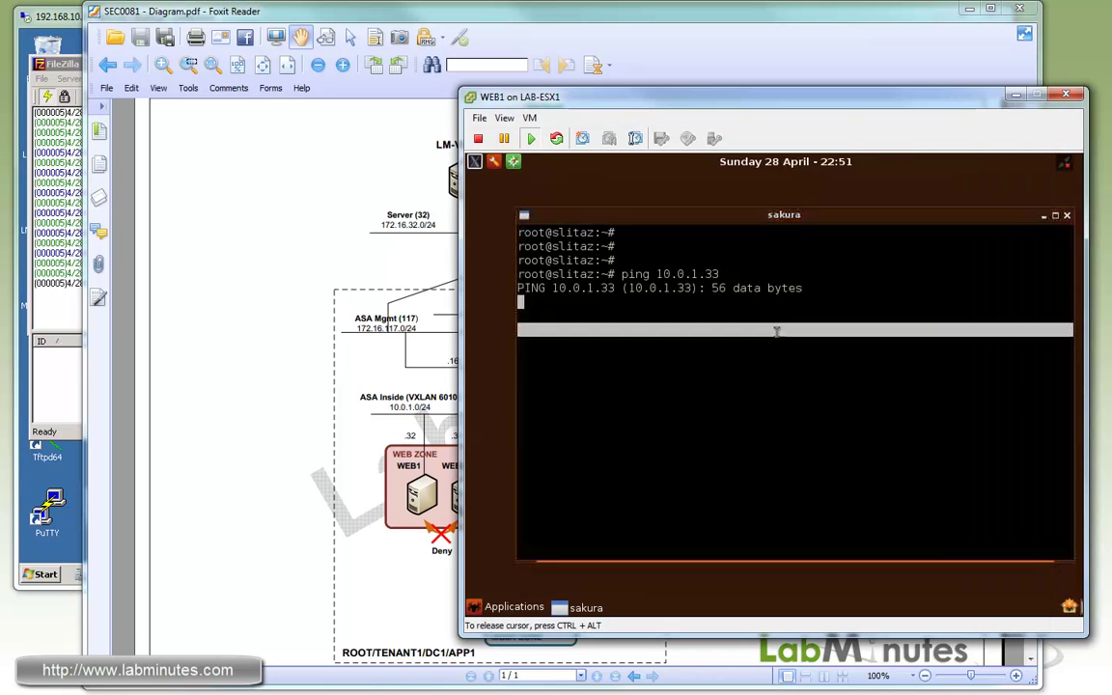
key("ctrl+c")
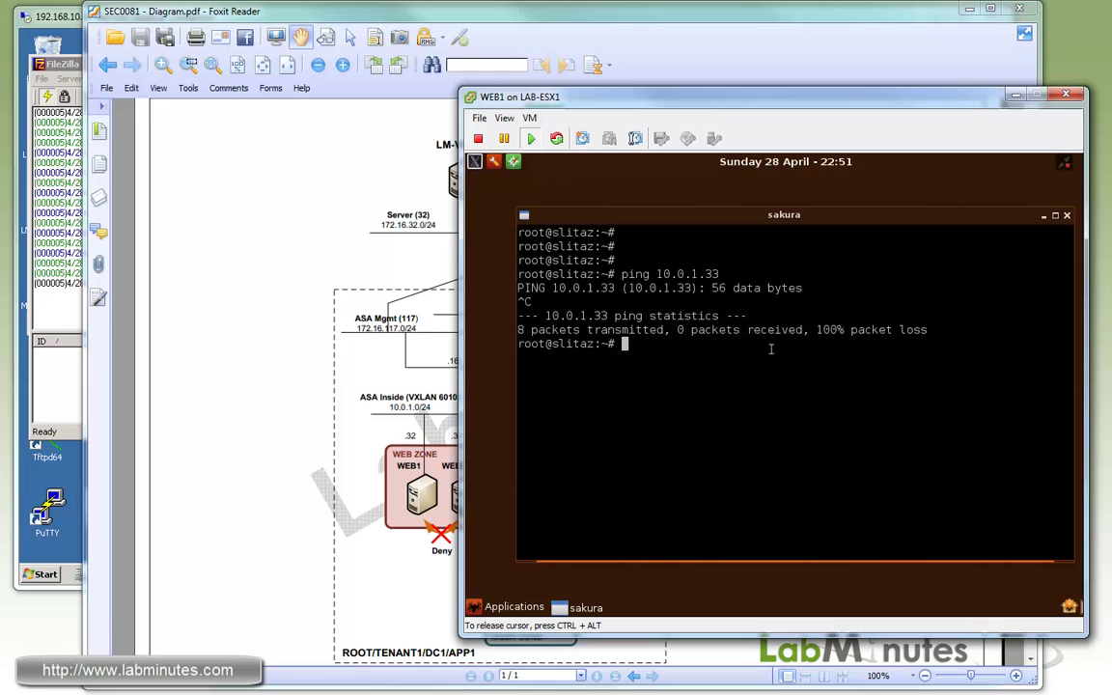
Ping DB1 at 10.0.1.34 from WEB1 and confirm it replies.
key("Up")
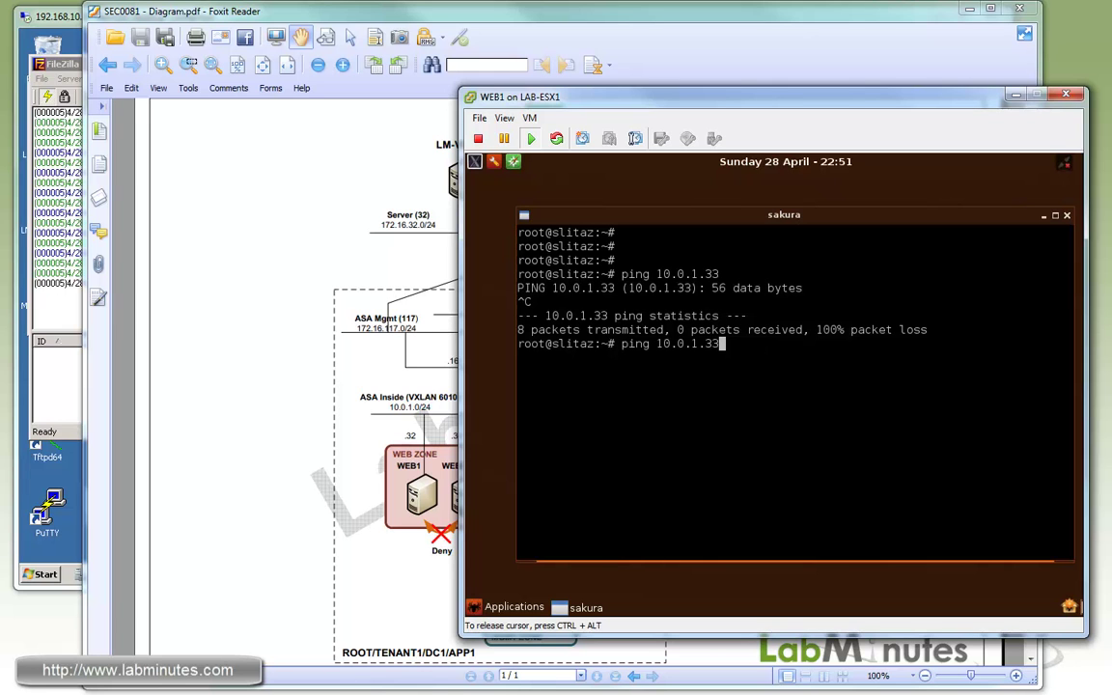
key("BackSpace")
type("4")
key("Return")
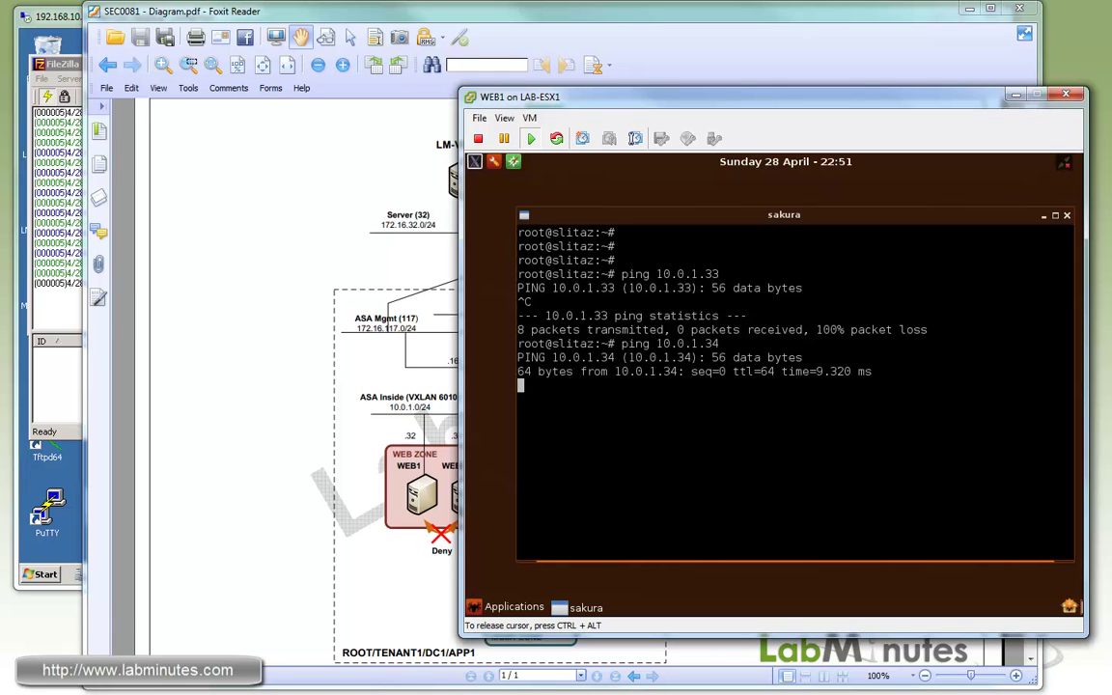
key("ctrl+c")
Ping NMS at 10.0.1.16 from WEB1 and confirm 100% packet loss.
left_click(310, 509)
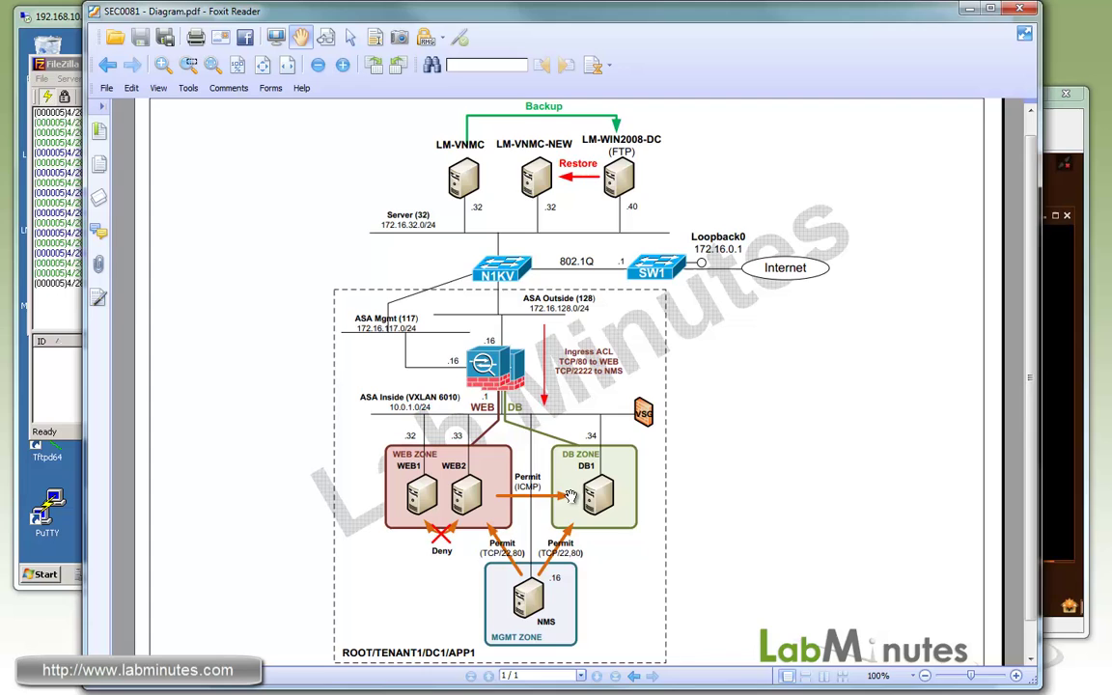
key("alt+Tab")
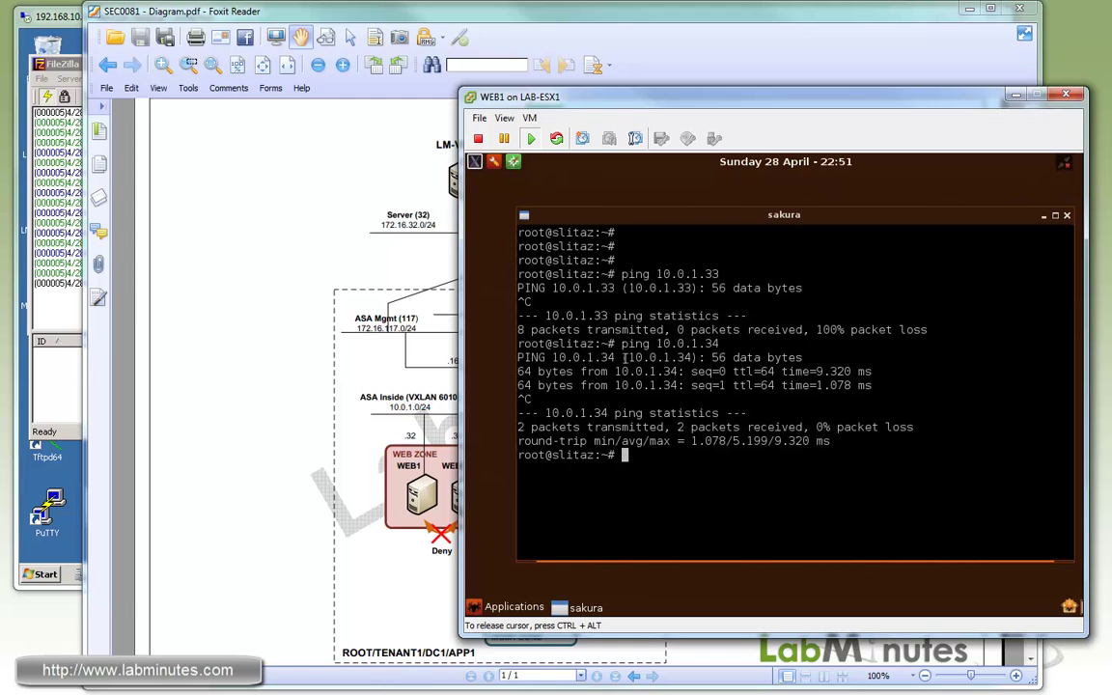
type("ping 10.0.1.16")
key("Return")
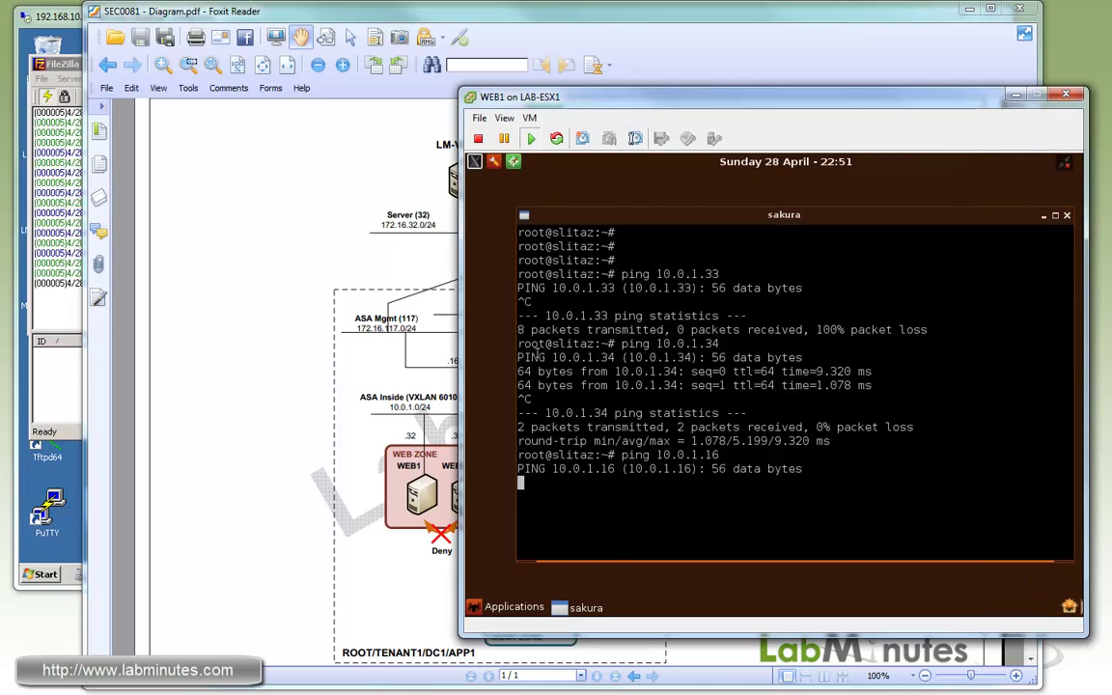
left_click(538, 354)
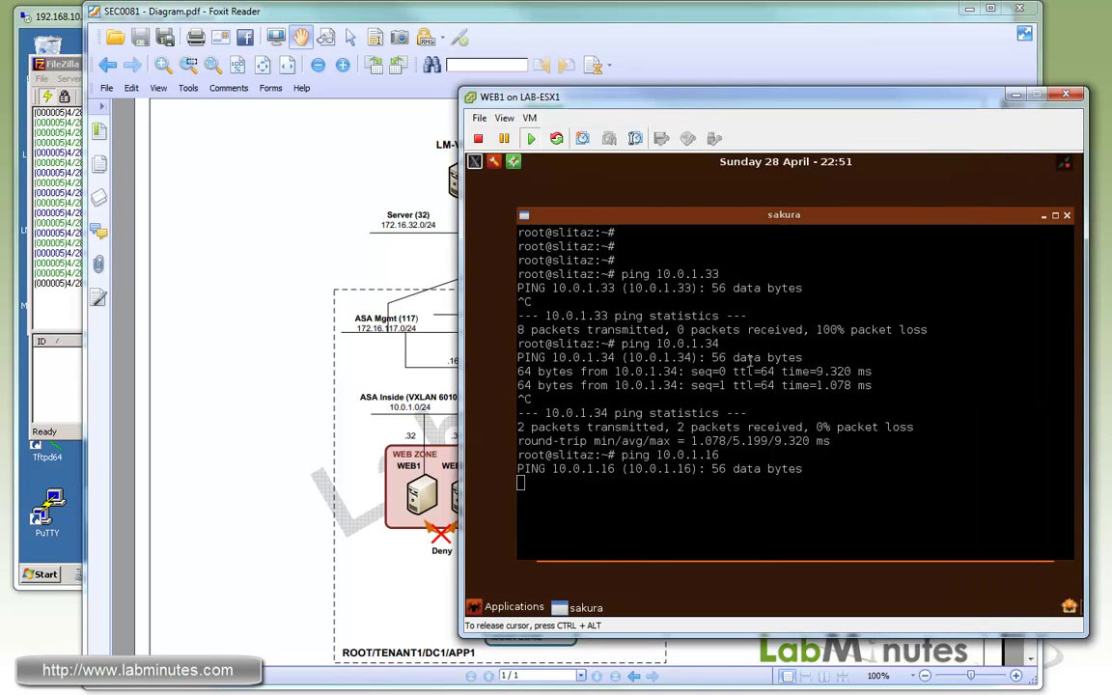
key("ctrl+c")
key("ctrl+alt")
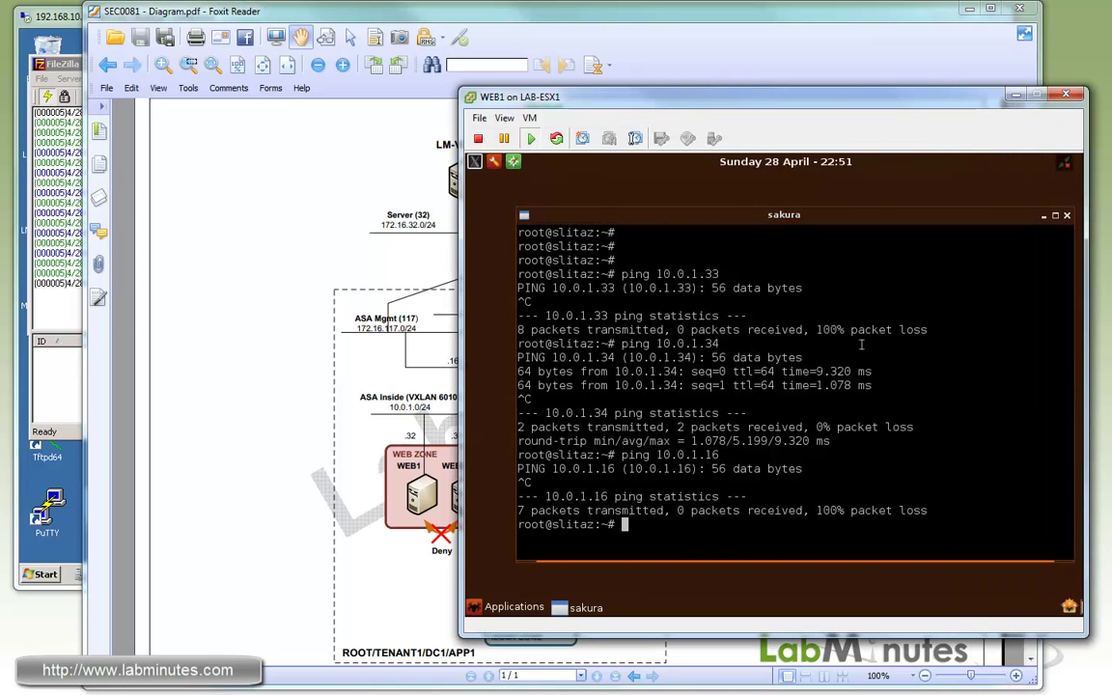
Ping 172.16.128.1 from WEB1 and confirm it replies.
left_click(861, 345)
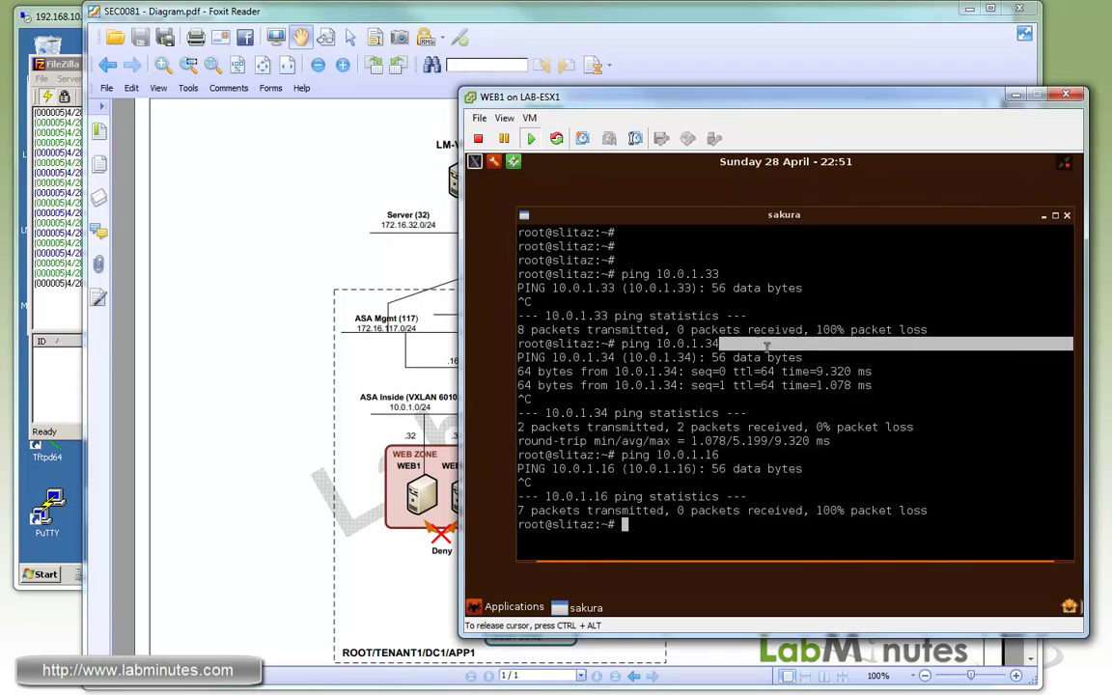
type("ping")
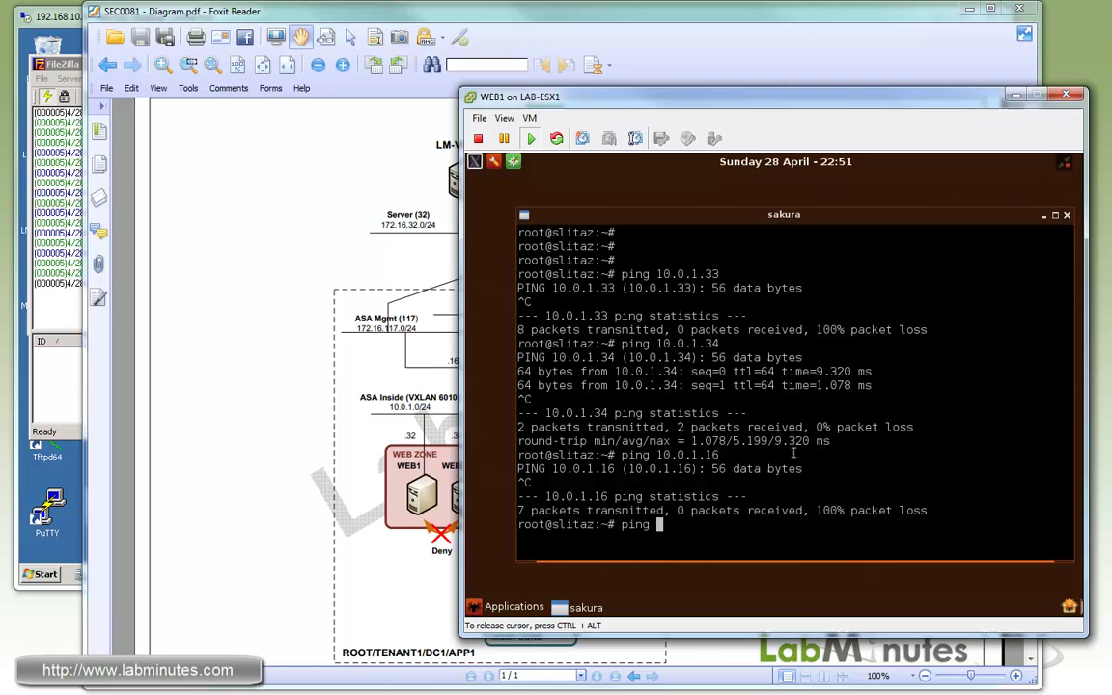
key("ctrl+alt")
left_click(218, 458)
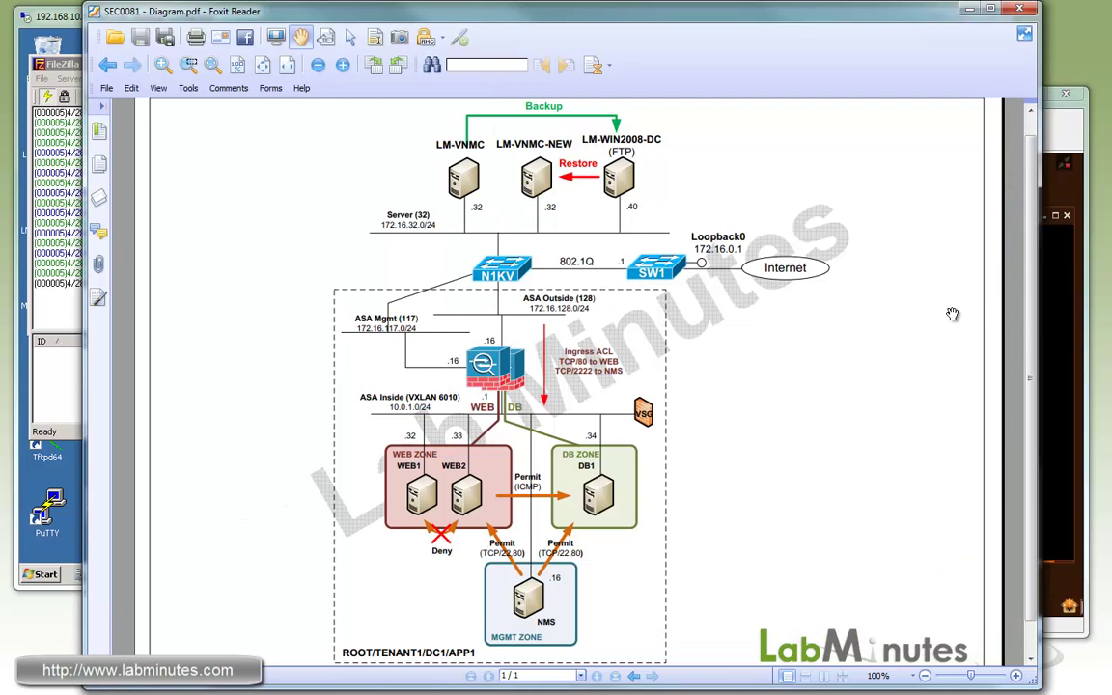
left_click(1054, 341)
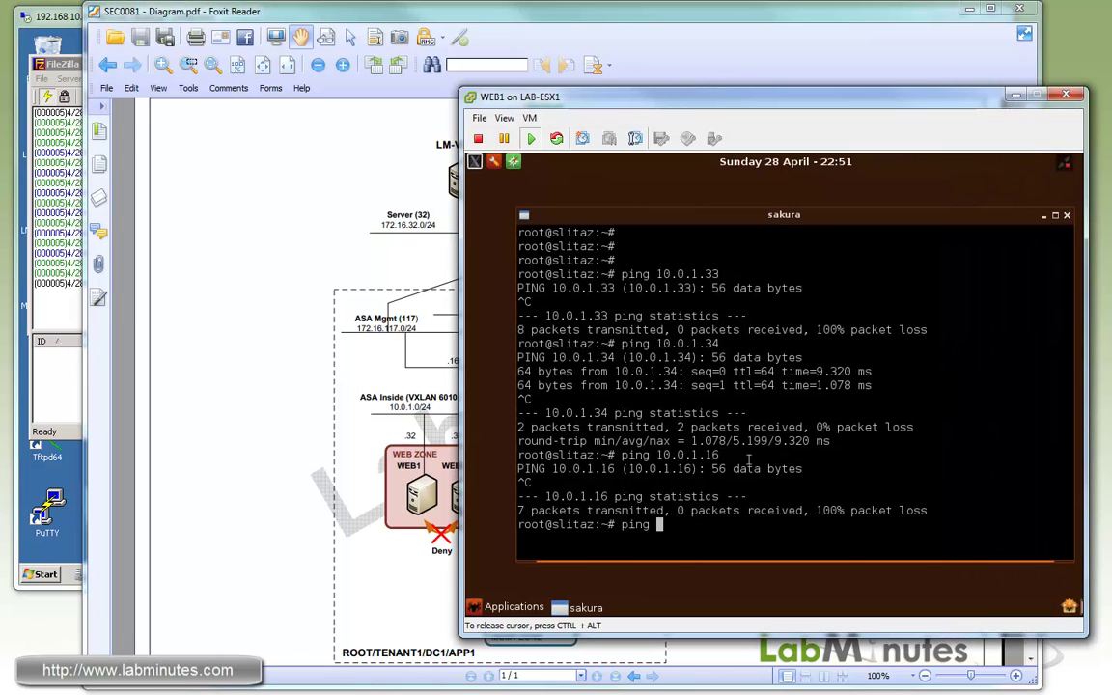
type("ping 172.16.128.")
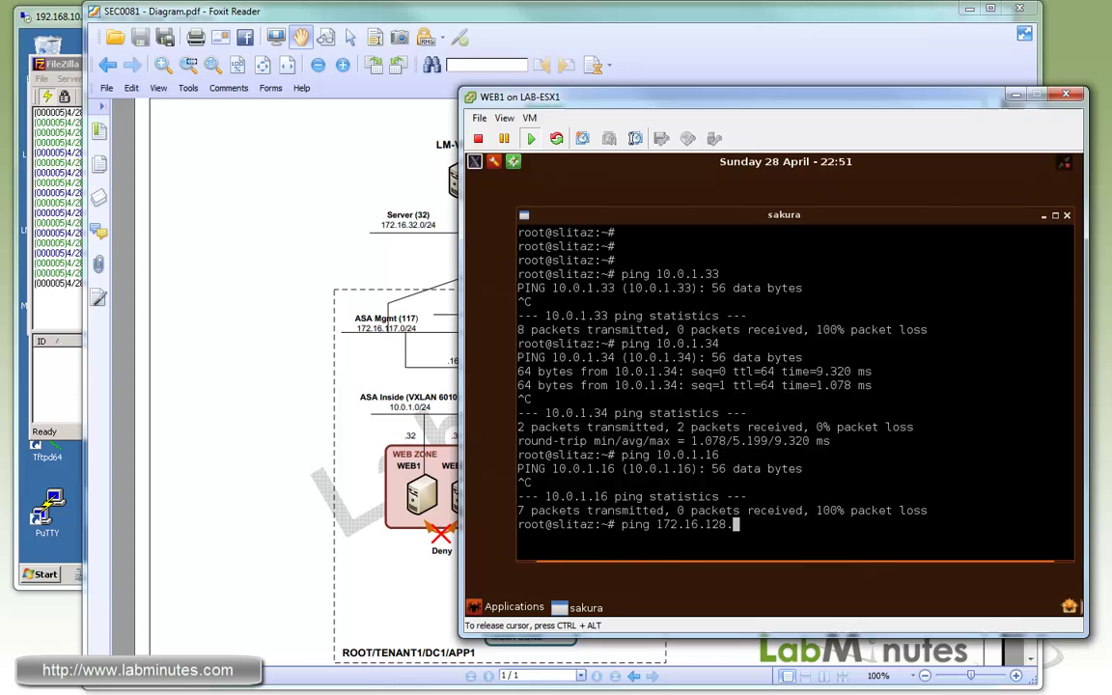
type("1")
key("Return")
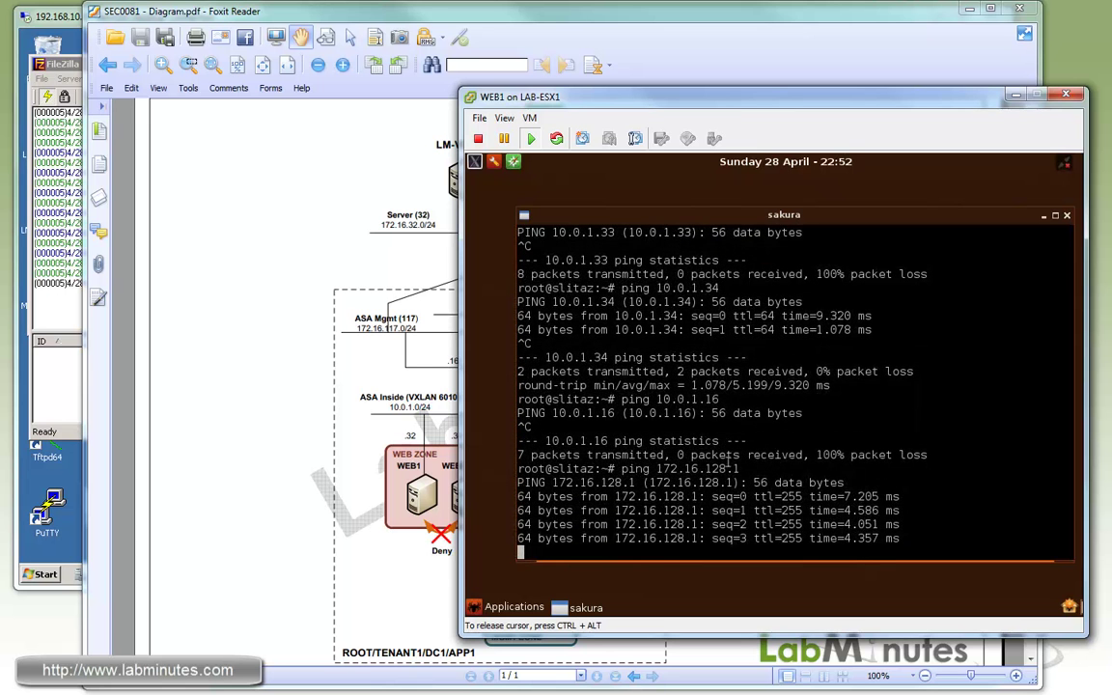
key("ctrl+c")
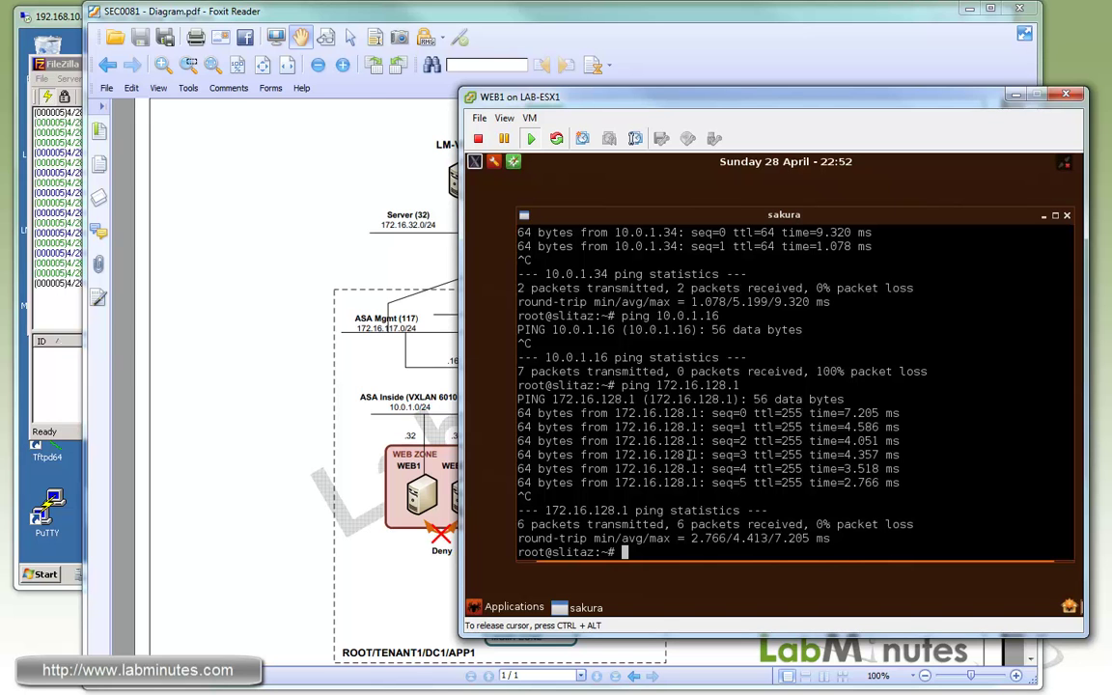
Ping 4.2.2.2 and 10.0.2.32 from WEB1, both replying (10.0.2.32 with 25% loss).
type("ping 4.2.2.2")
key("Return")
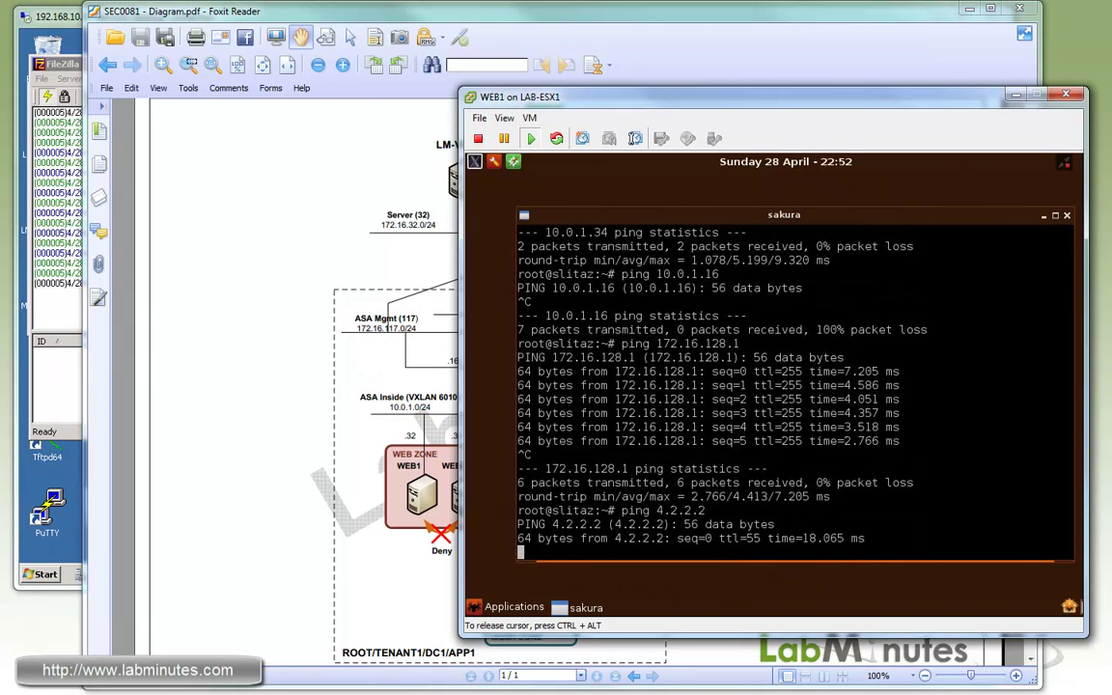
key("ctrl+c")
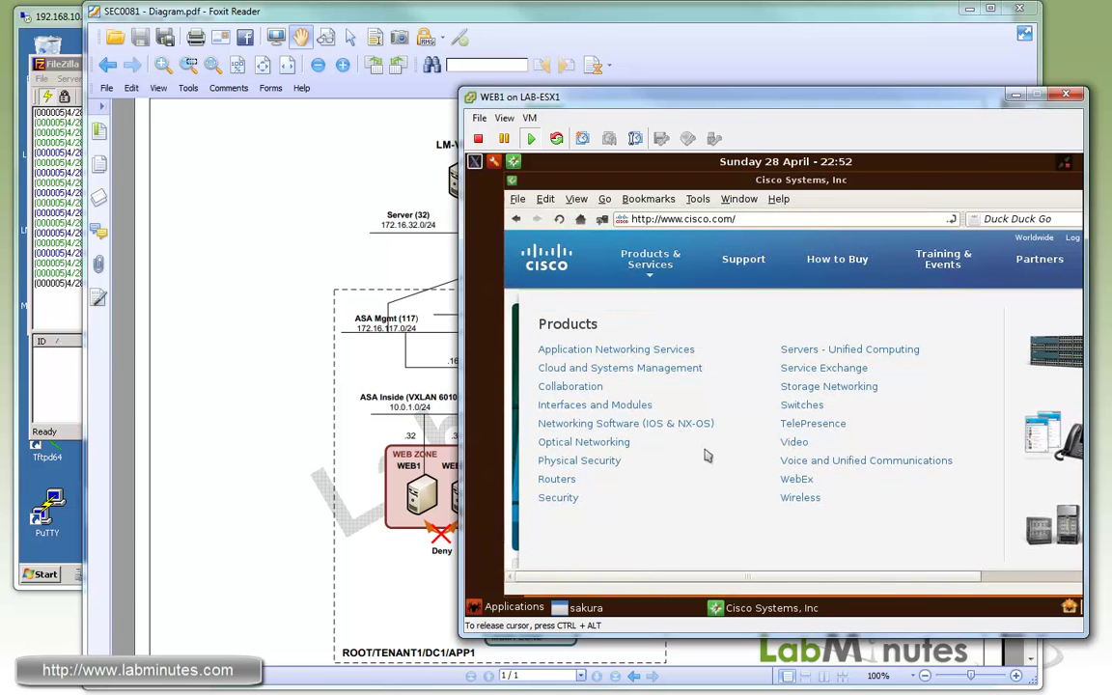
left_click(625, 607)
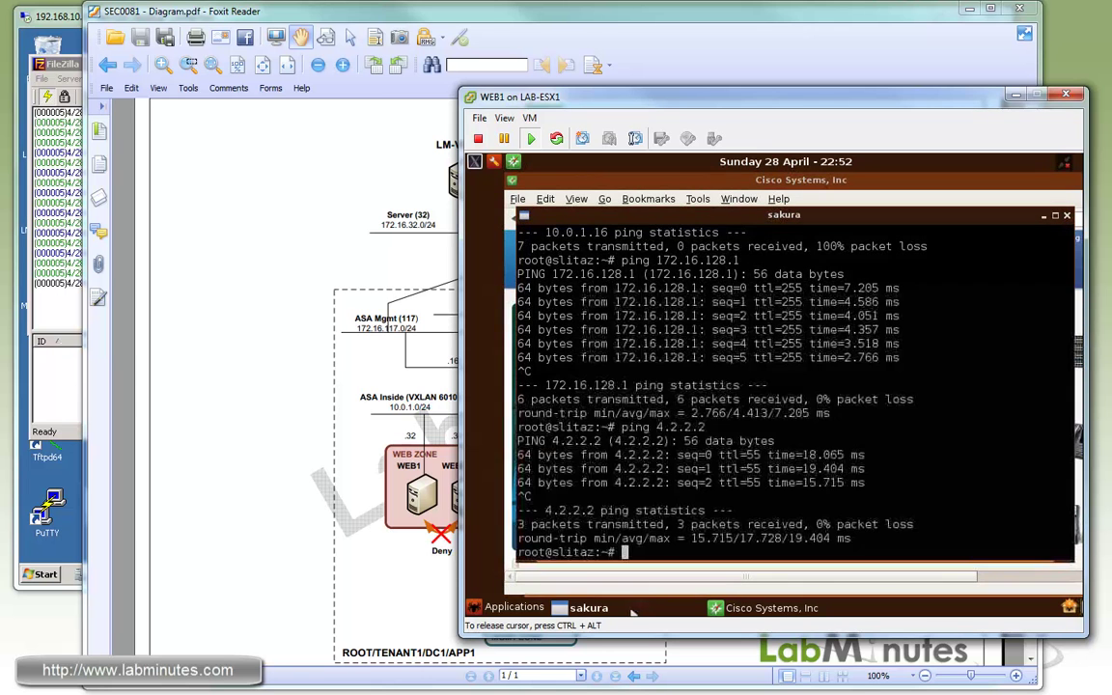
type("ping 10.")
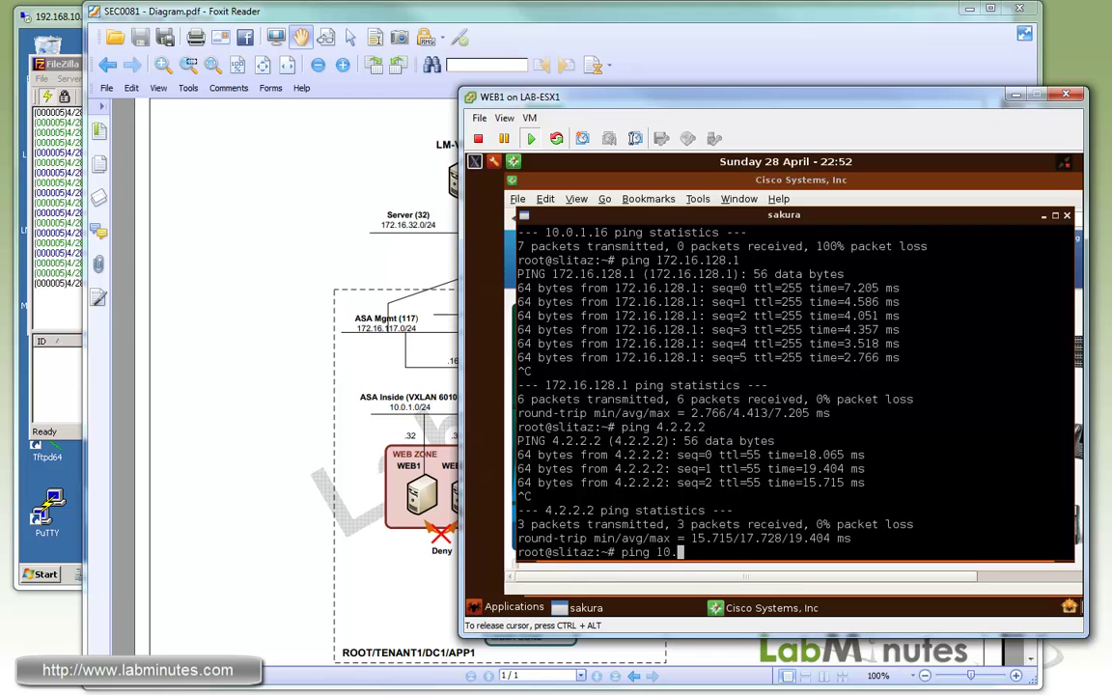
type("0.2.32")
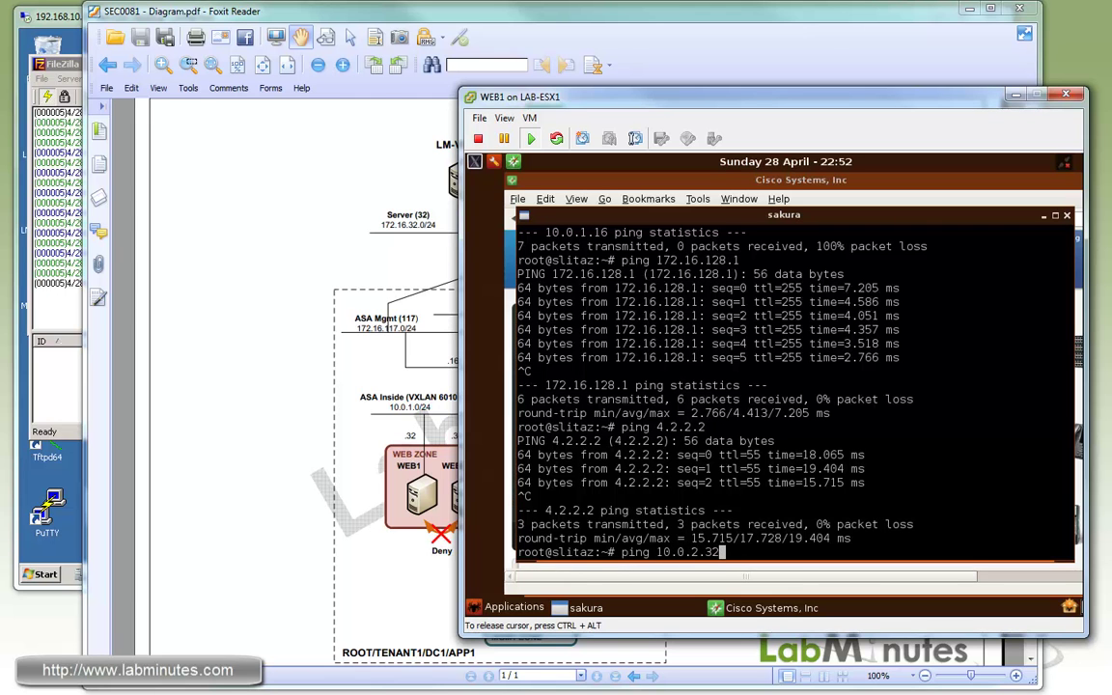
key("Return")
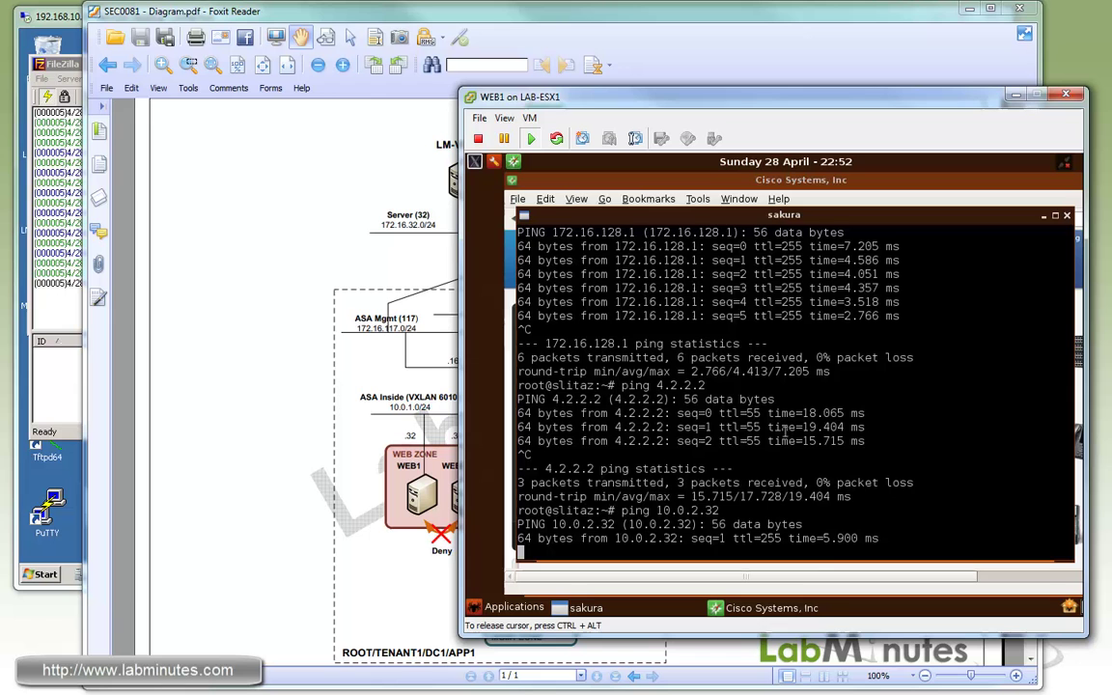
key("ctrl+c")
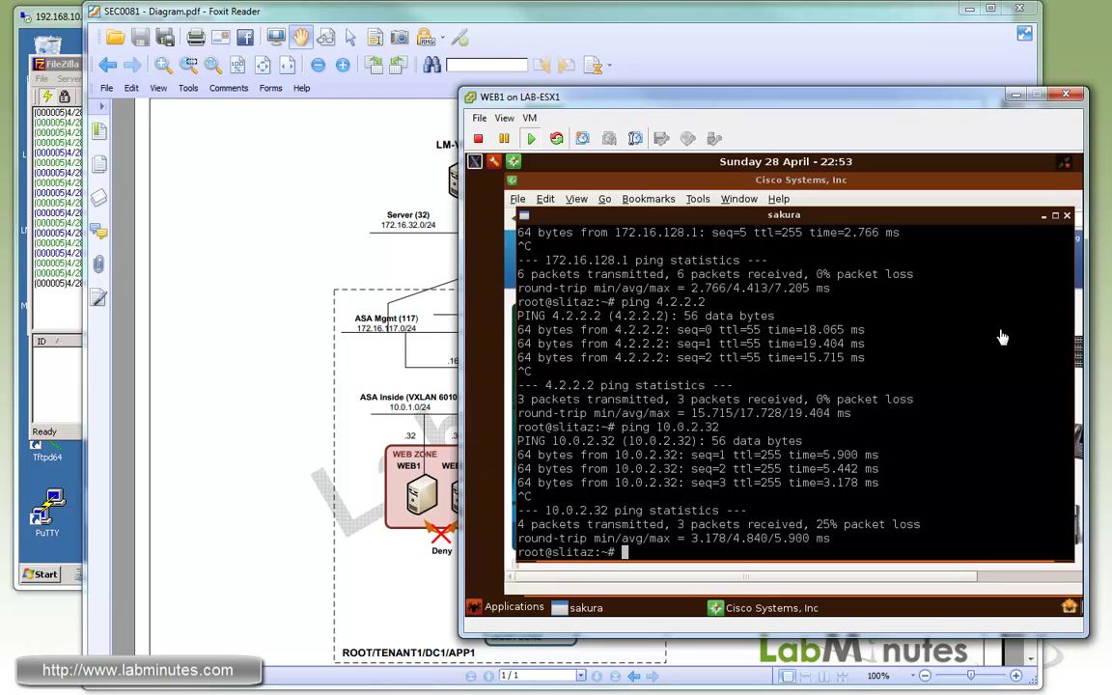
Return to the remote desktop running VNMC to review the three registered clients.
left_click(64, 546)
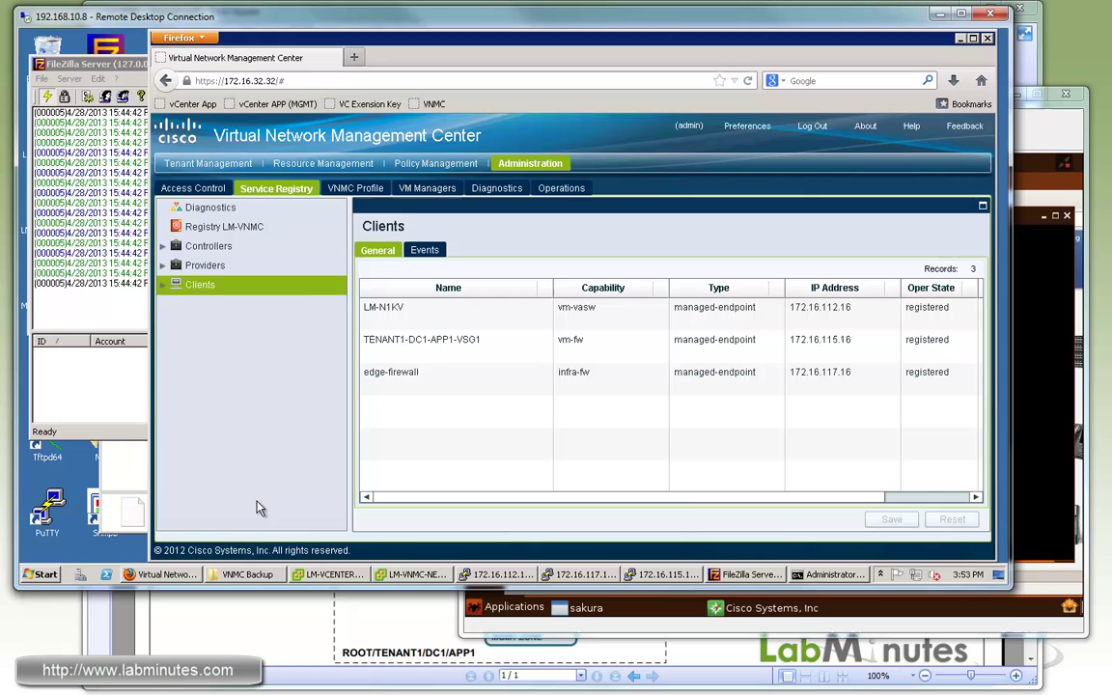